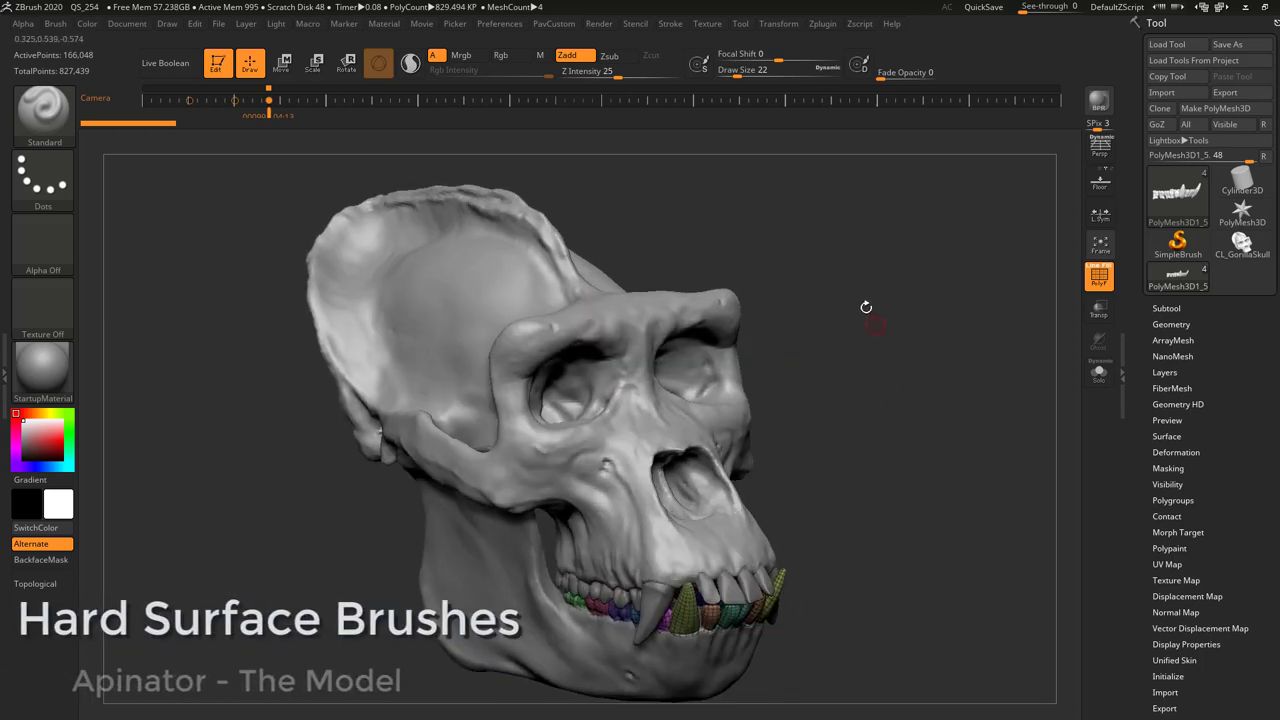
- Switch the sculpting brush to hPolish and on to Pinch
left_click_drag(553, 354, 809, 294)
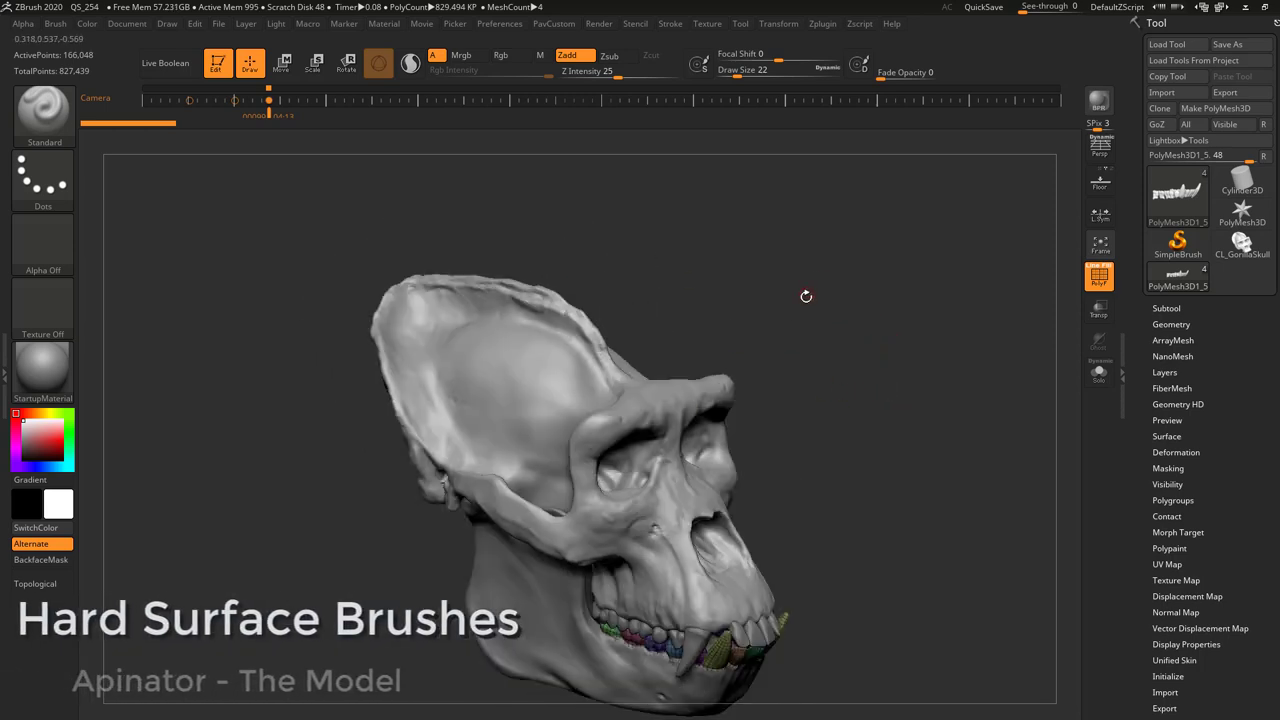
key("b")
key("h")
key("p")
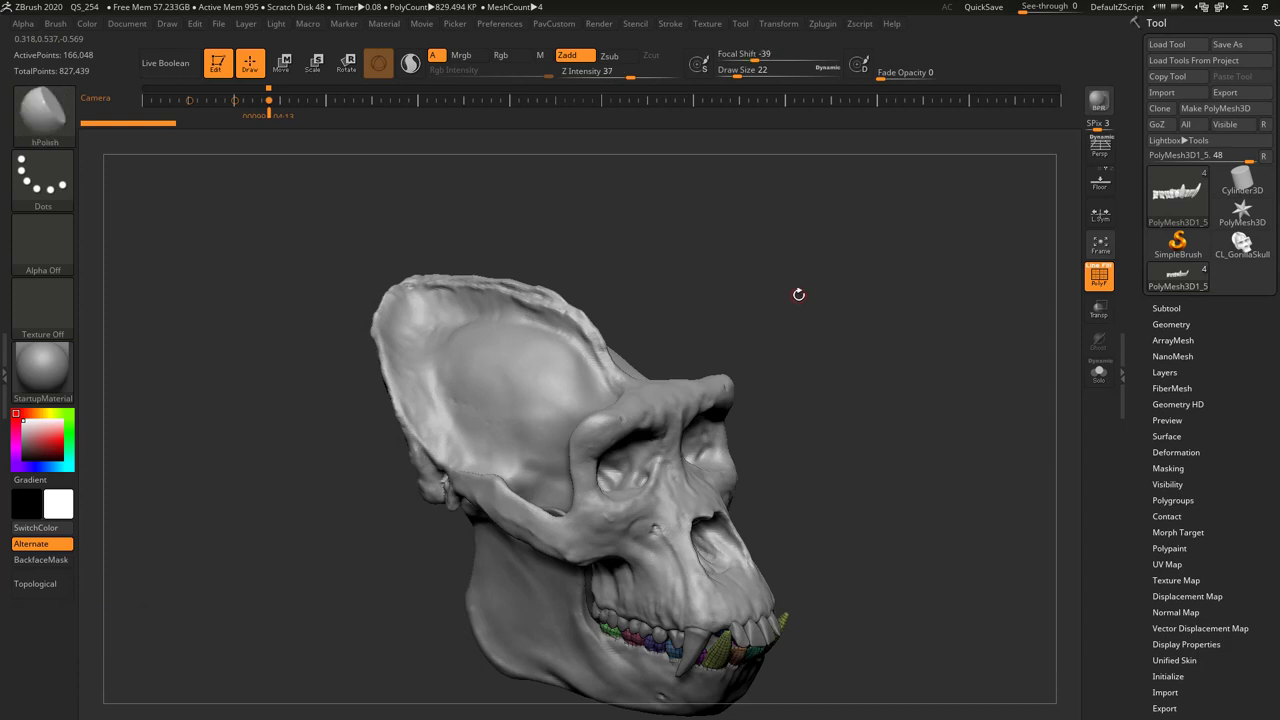
left_click_drag(730, 284, 806, 278, "alt")
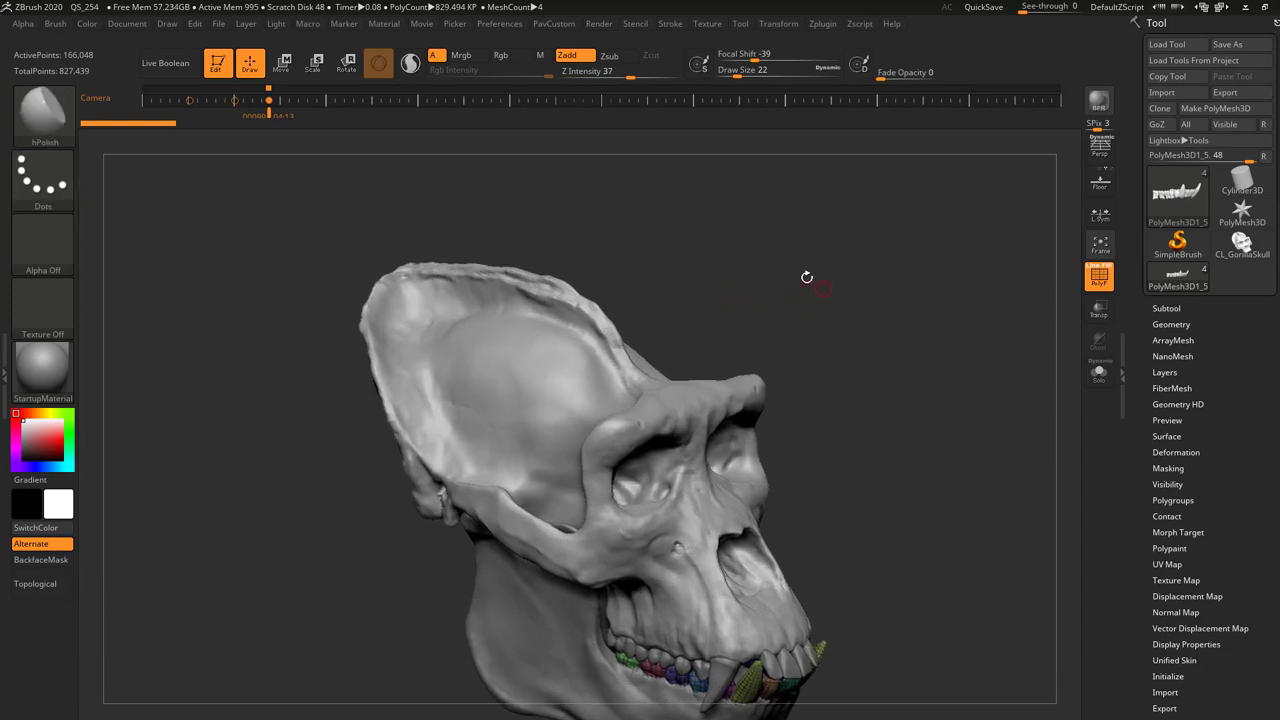
left_click_drag(760, 238, 794, 293, "alt")
key("b")
key("p")
key("i")
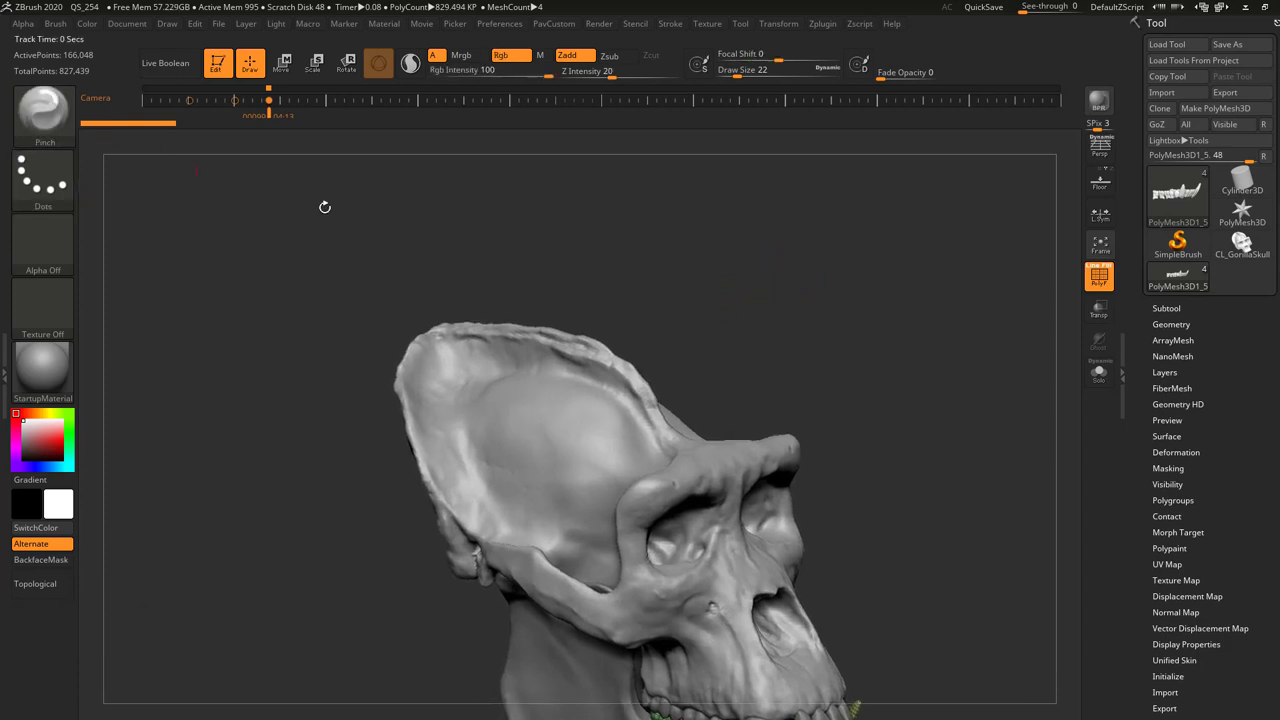
- Look through the sculpting brushes filed under T and P, and pick Pinch
key("b")
key("h")
key("b")
key("t")
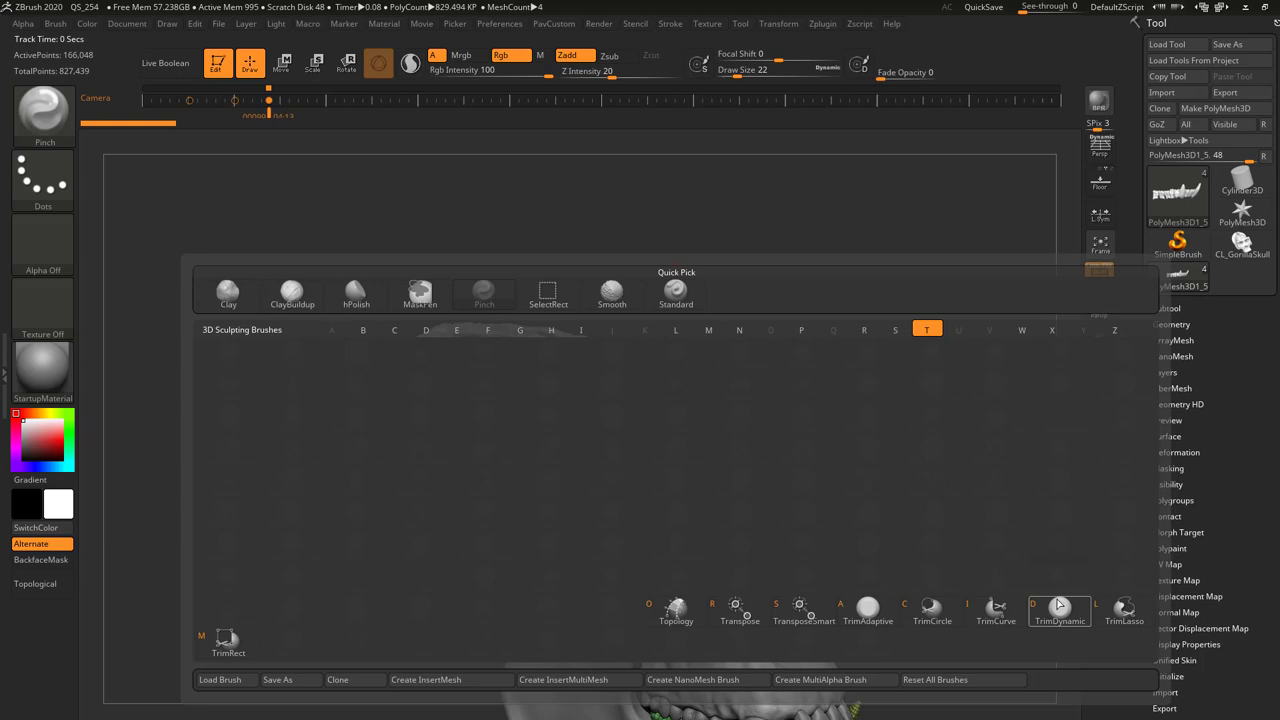
key("b")
key("p")
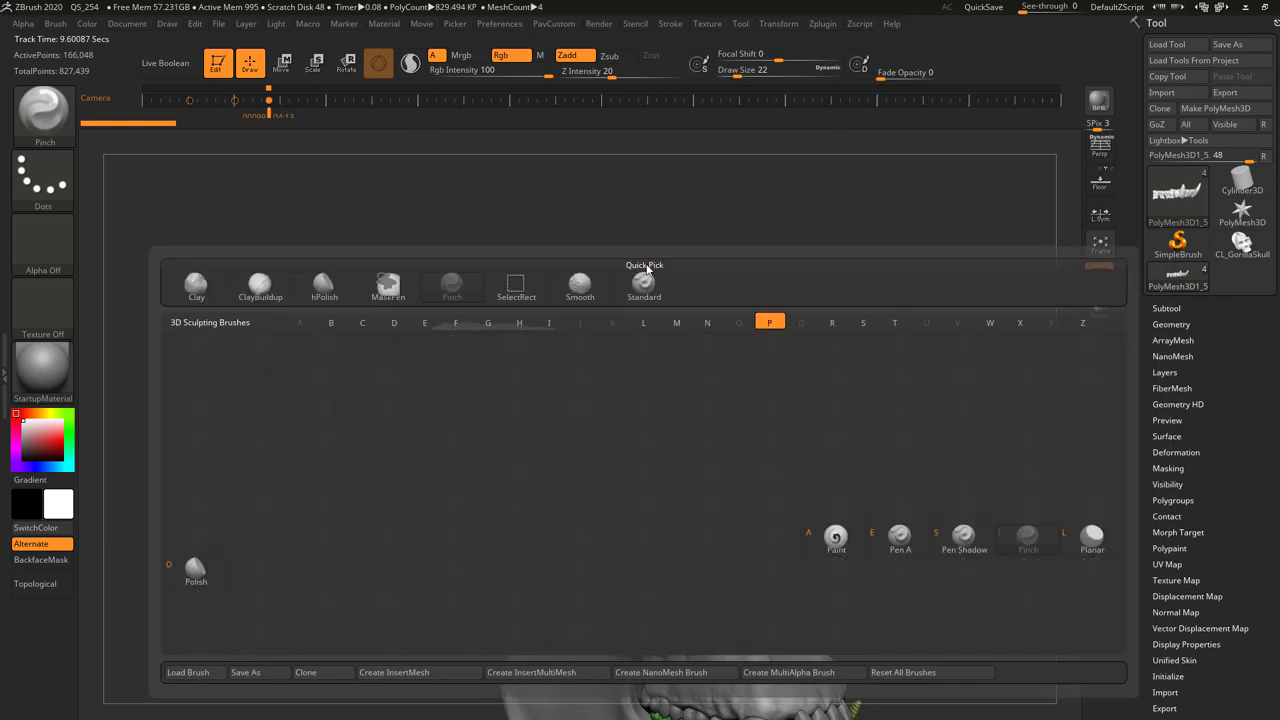
left_click(1030, 548)
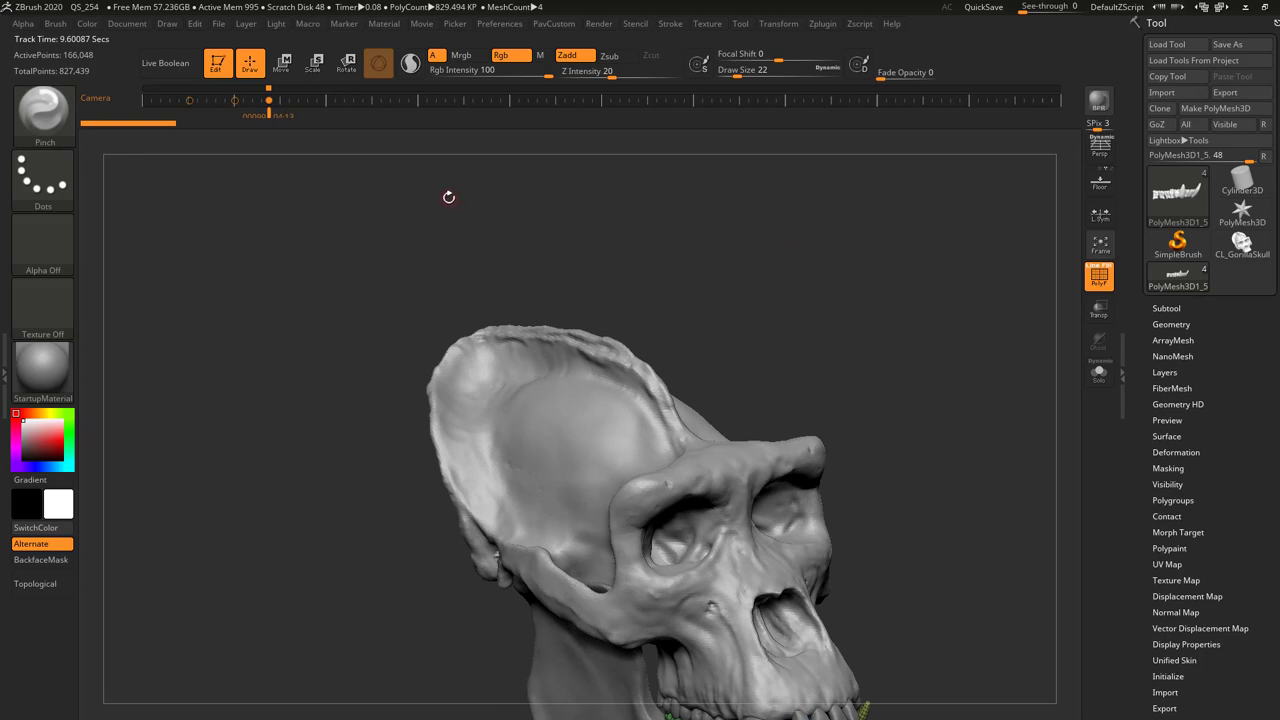
- Cycle the active brush through TrimDynamic, hPolish and Pinch
key("b")
key("t")
key("d")
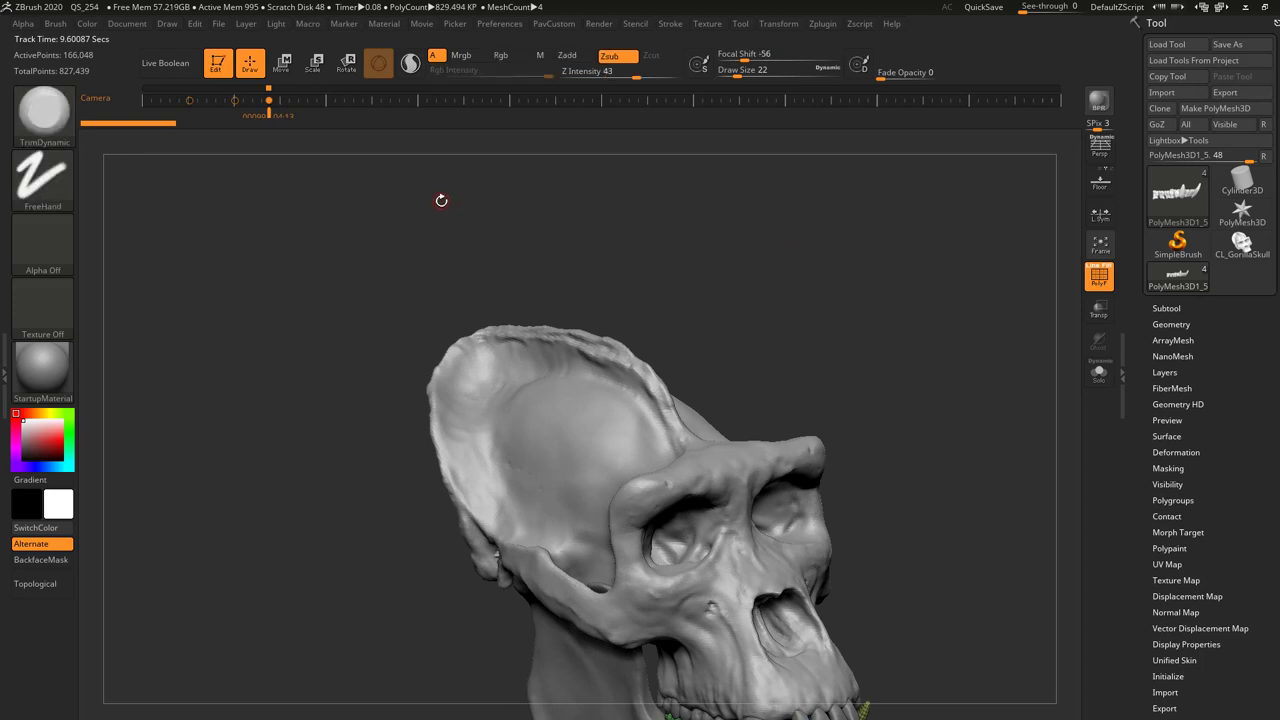
key("b")
key("h")
key("p")
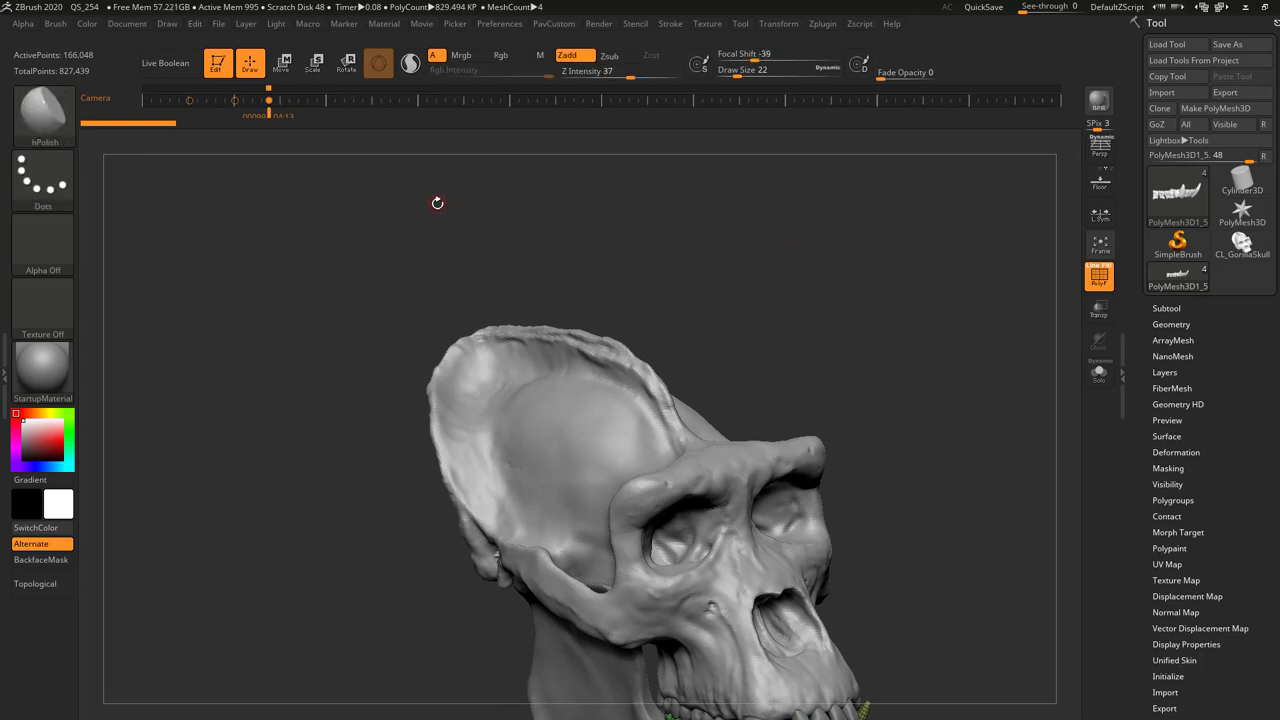
key("b")
key("p")
key("i")
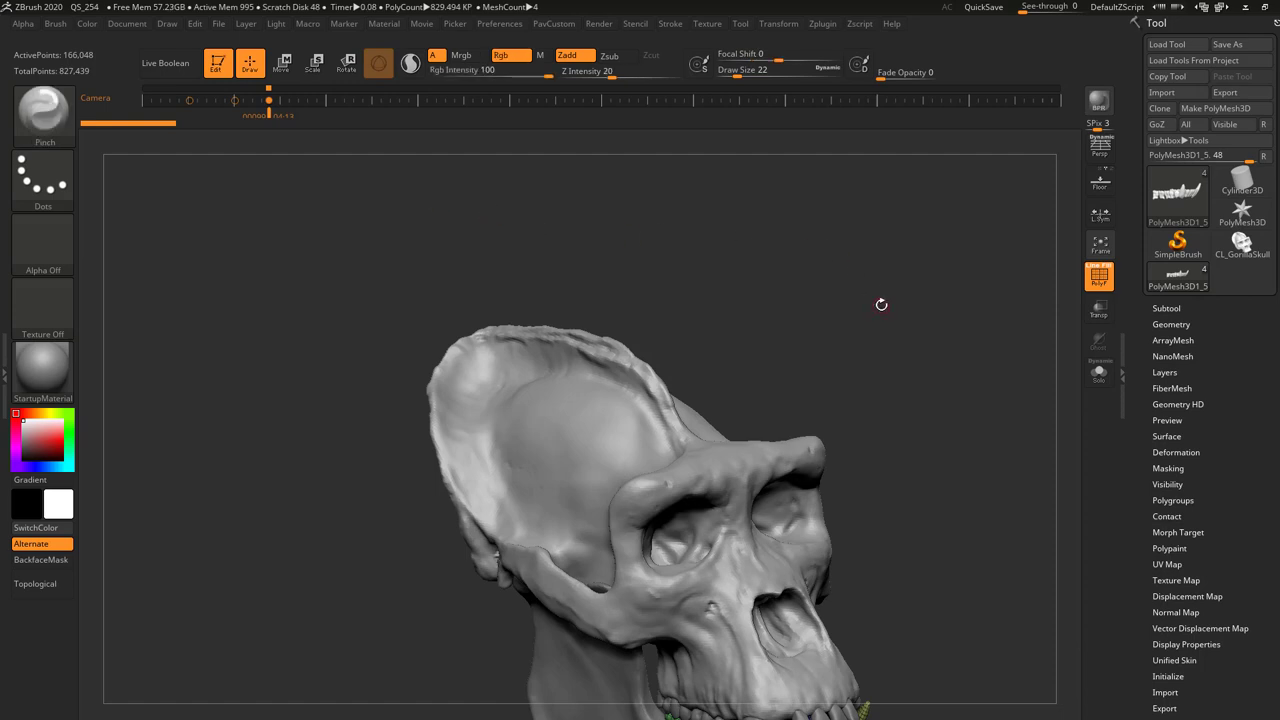
- Choose the ClipCurve brush and try to clip the ragged upper crest of the skull along a curve in side view
left_click_drag(881, 304, 563, 277)
key("ctrl+shift")
key("ctrl+shift+b")
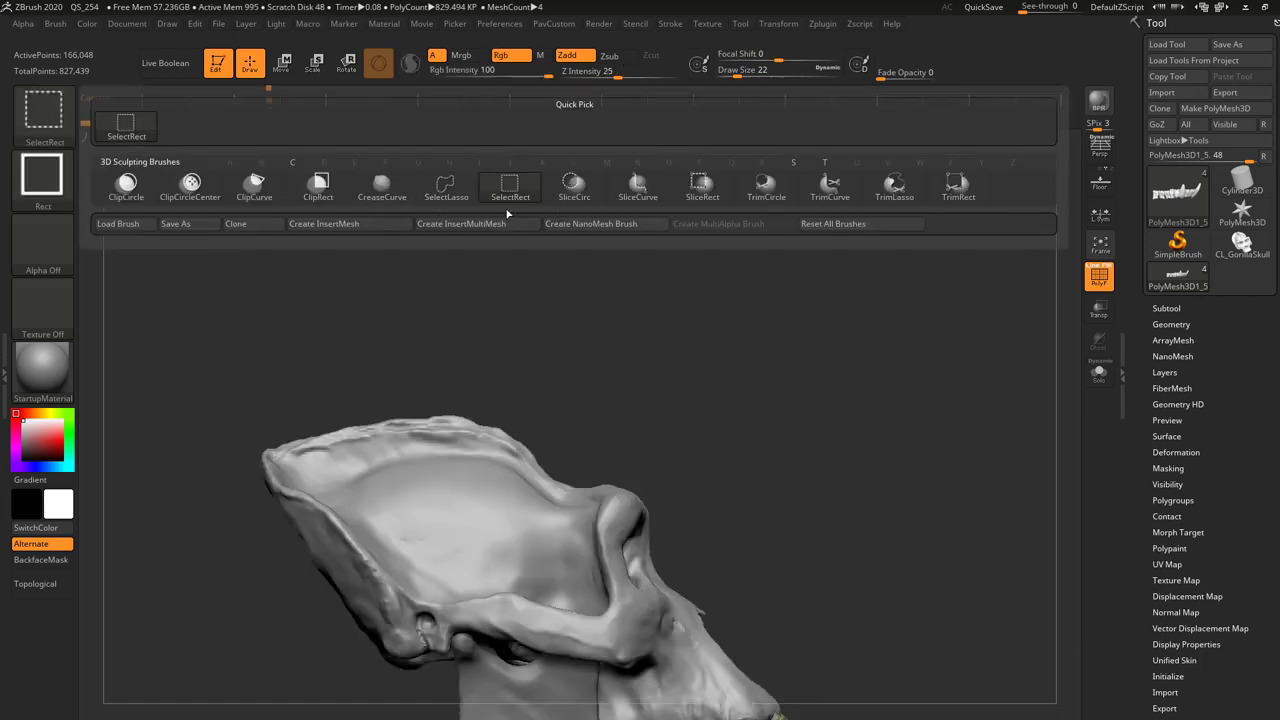
left_click(254, 186)
left_click_drag(222, 356, 460, 292, "ctrl+shift")
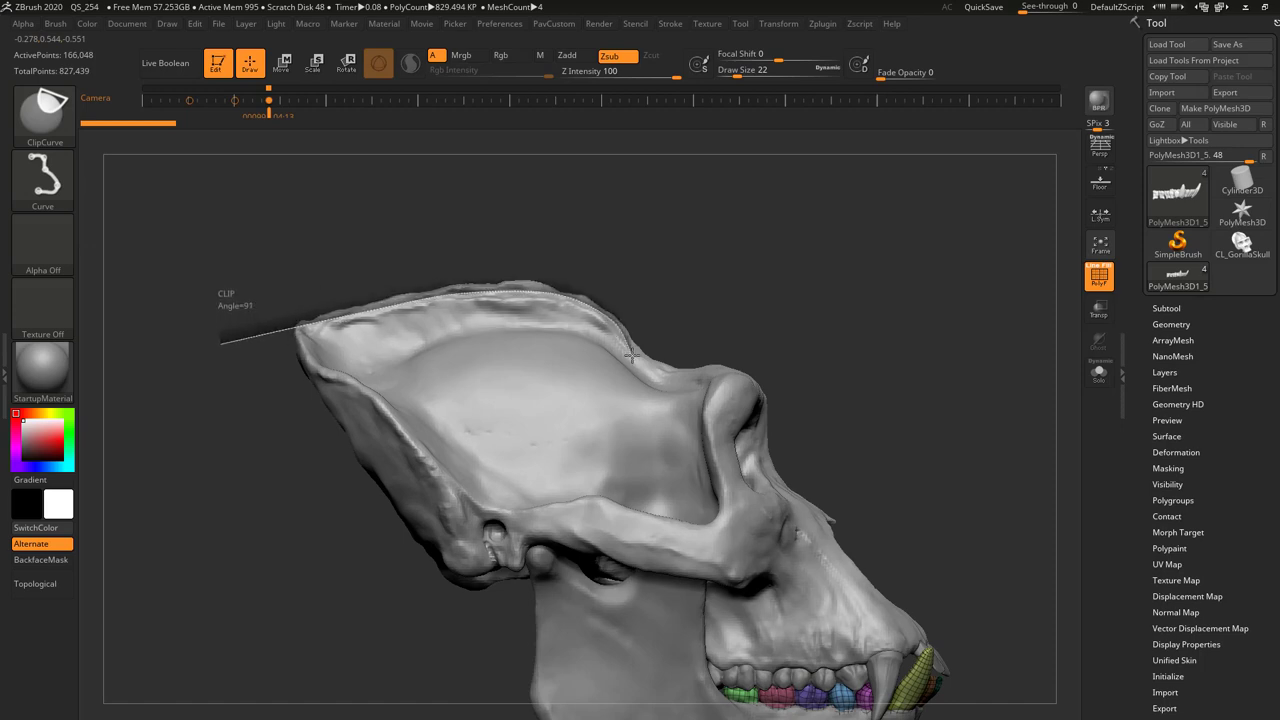
left_click_drag(687, 370, 709, 367, "ctrl+shift")
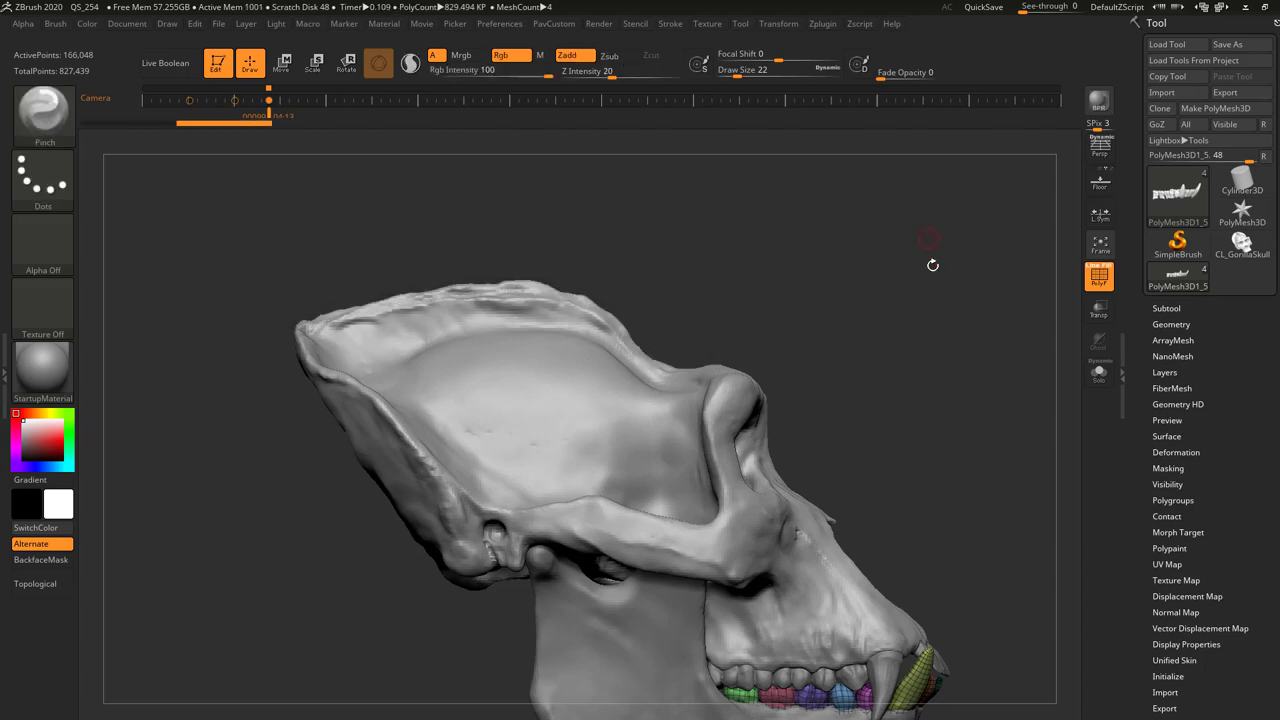
- Make the cranium Apinator005 the active subtool with the subtool list expanded, and turn off the PolyFrame display
mouse_move(931, 266)
left_mouse_down()
mouse_move(914, 260)
mouse_move(866, 314)
mouse_move(905, 325)
mouse_move(851, 317)
mouse_move(788, 209)
left_mouse_up()
left_click(762, 420, "alt")
left_click(1170, 309)
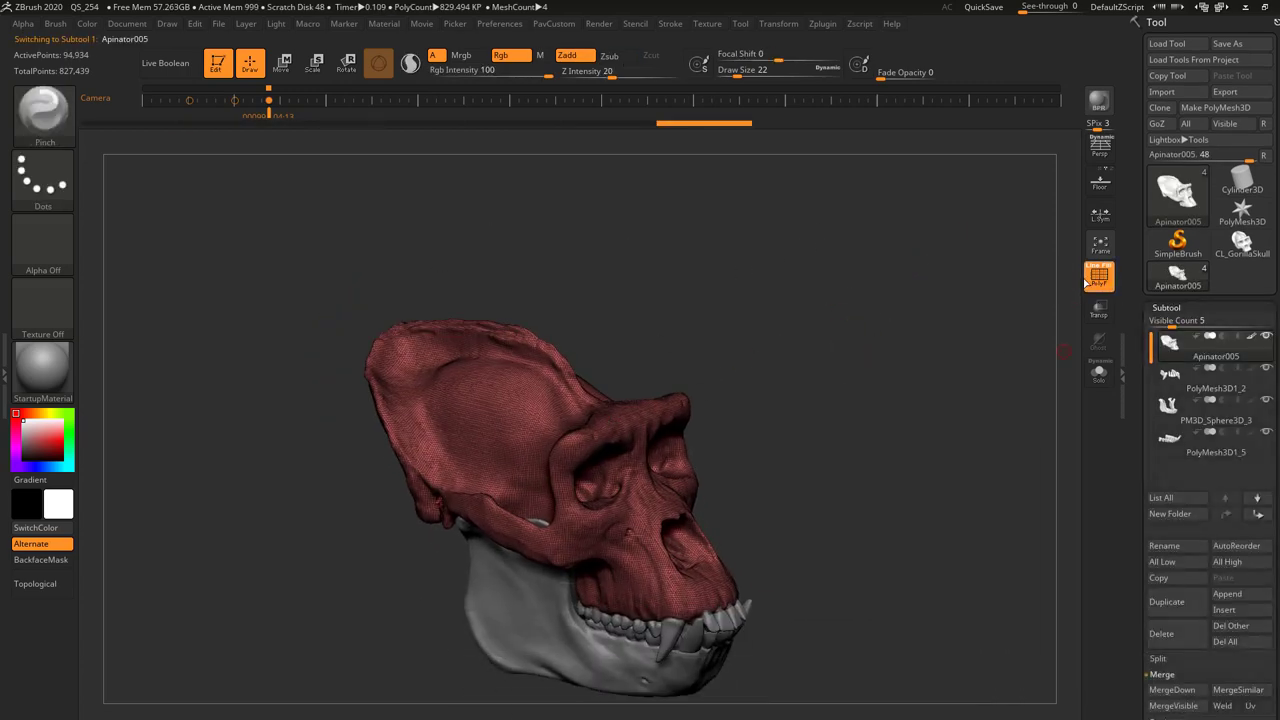
key("shift+f")
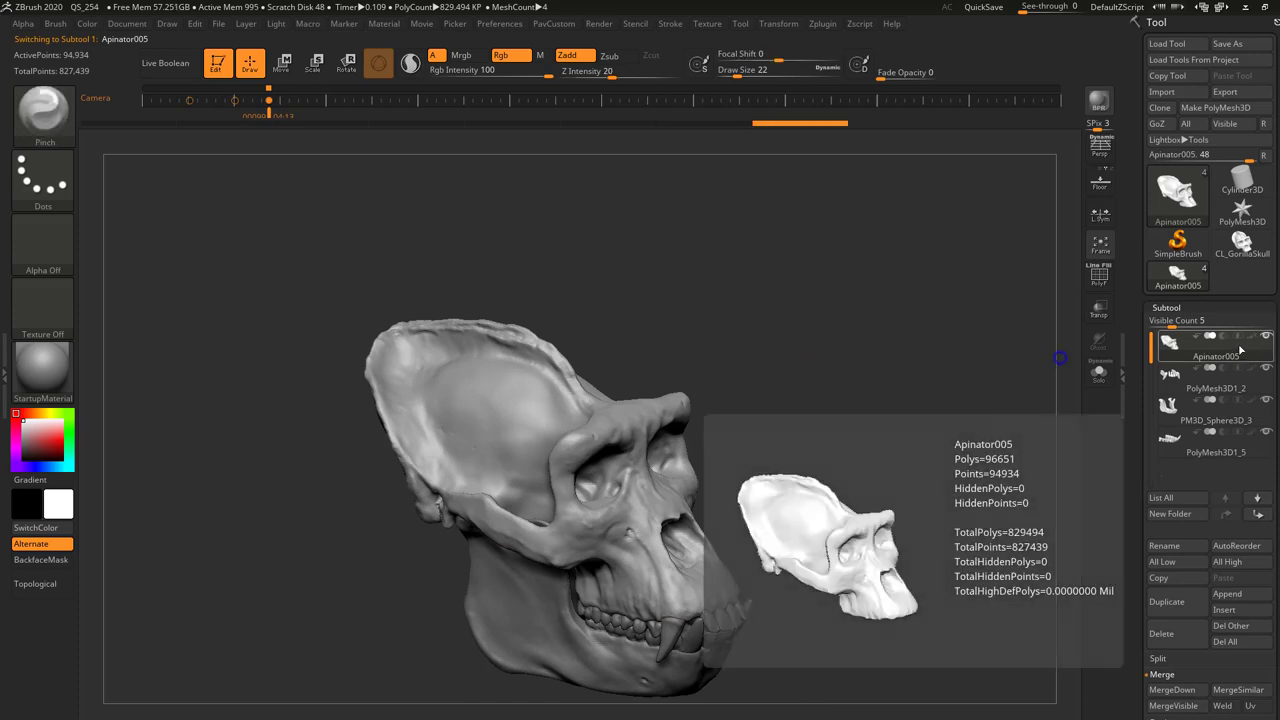
- Switch the active subtool between the lower jaw, the teeth and the cranium, ending on the cranium
left_click_drag(891, 400, 795, 455)
key("s")
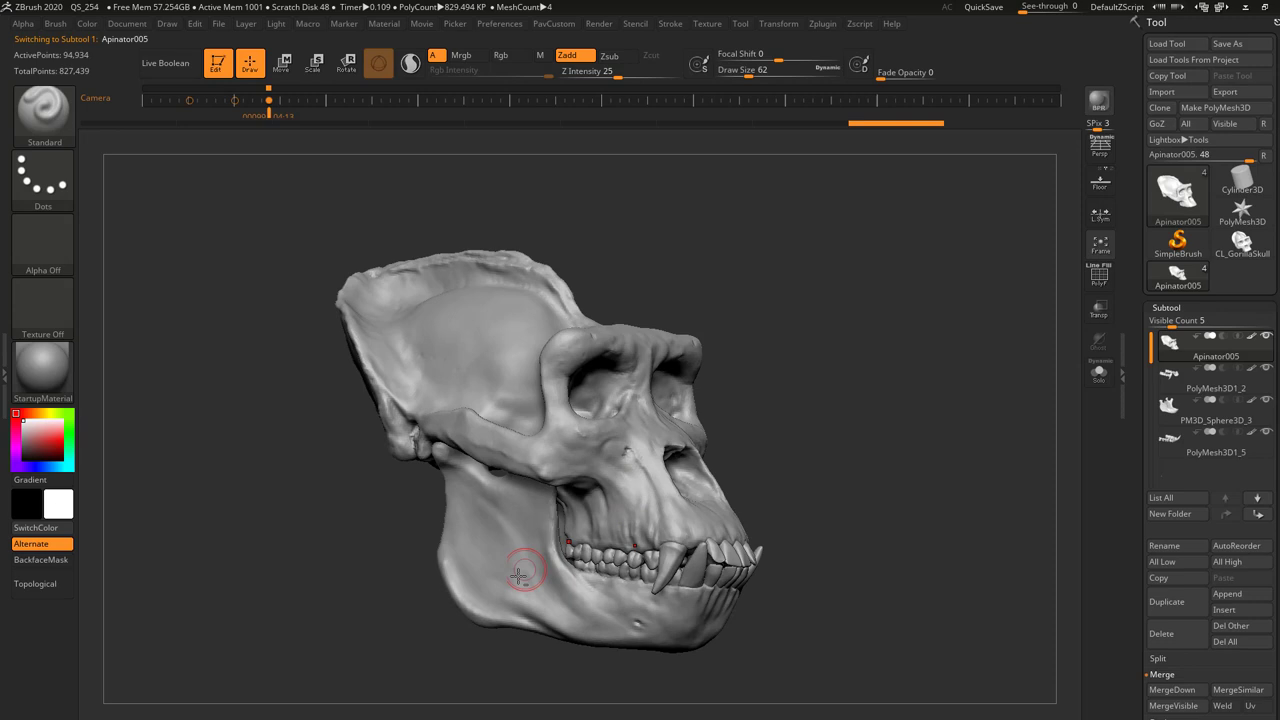
left_click(524, 571, "alt")
left_click(619, 558, "alt")
key("s")
left_click(496, 371, "alt")
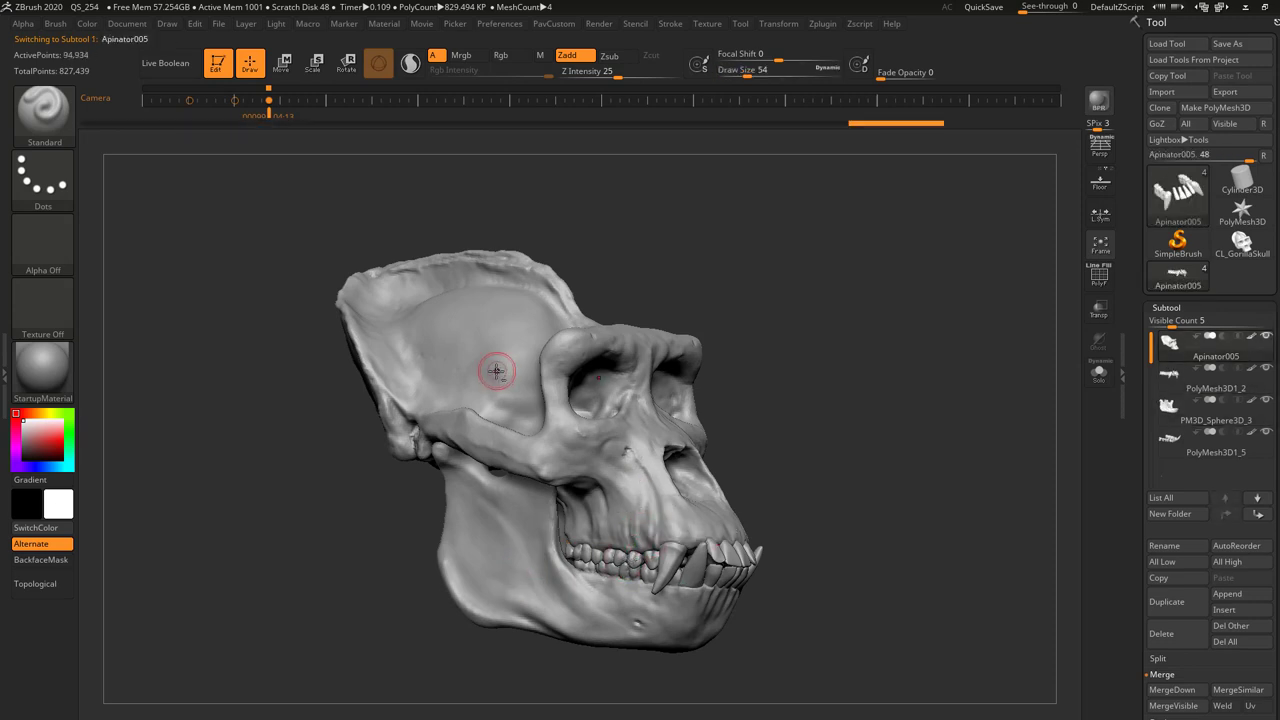
left_click(518, 525, "alt")
mouse_move(780, 375)
left_mouse_down()
mouse_move(792, 390)
mouse_move(767, 393)
left_mouse_up()
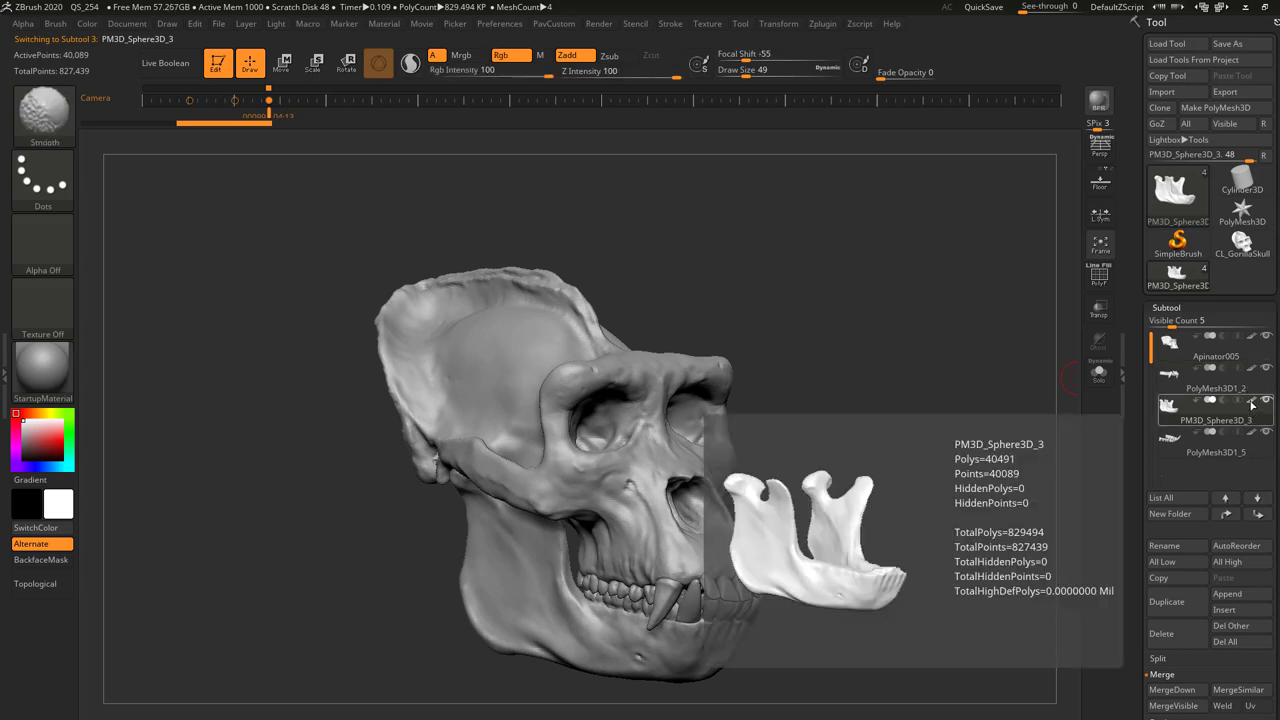
left_click_drag(1040, 380, 900, 397)
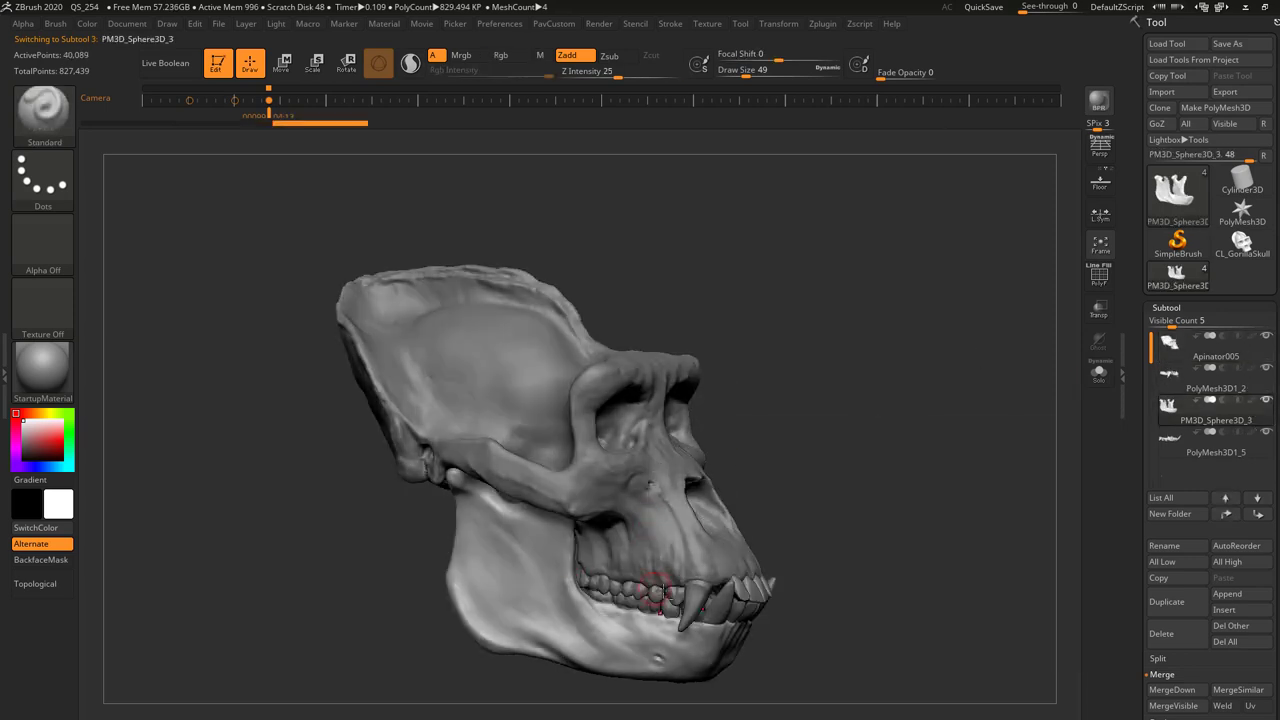
left_click(571, 481, "alt")
left_click_drag(763, 397, 825, 316)
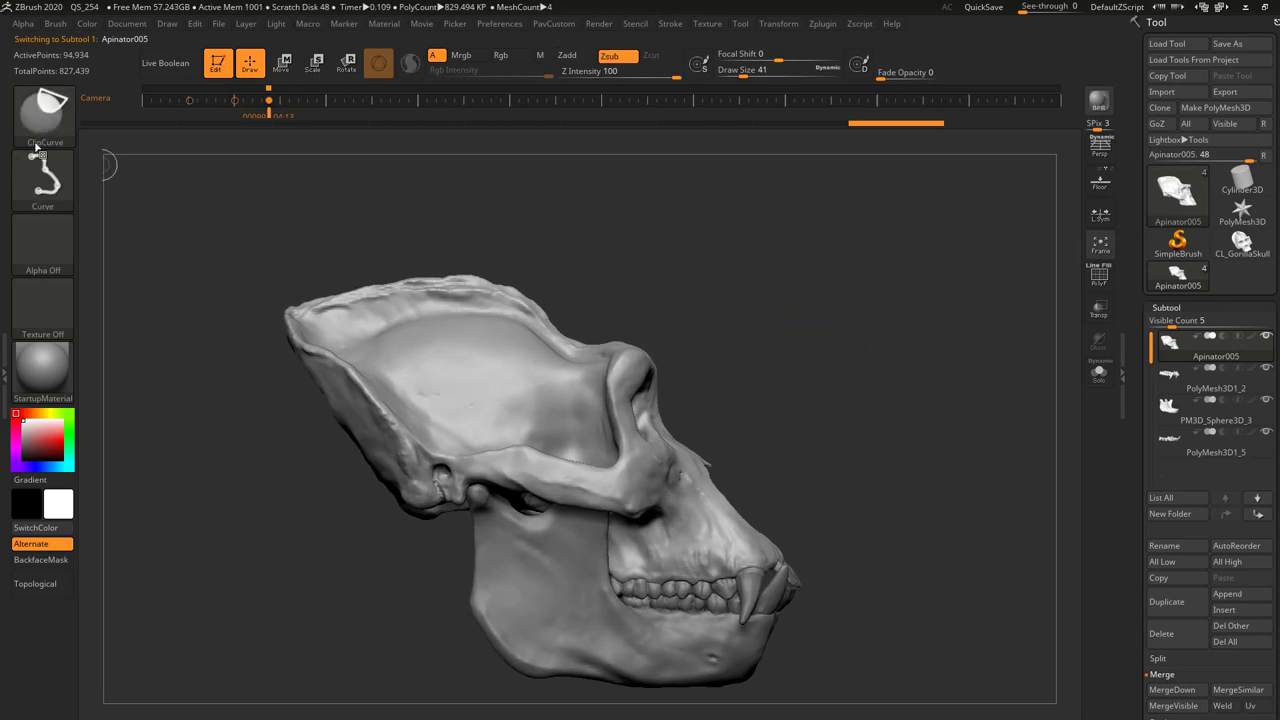
- Clip the cranium's ragged top along a curve from its rear tip to the brow, and cut a shallow notch into the crest
mouse_move(185, 339)
left_mouse_down("ctrl+shift")
mouse_move(322, 285)
mouse_move(440, 284)
left_mouse_up("ctrl+shift")
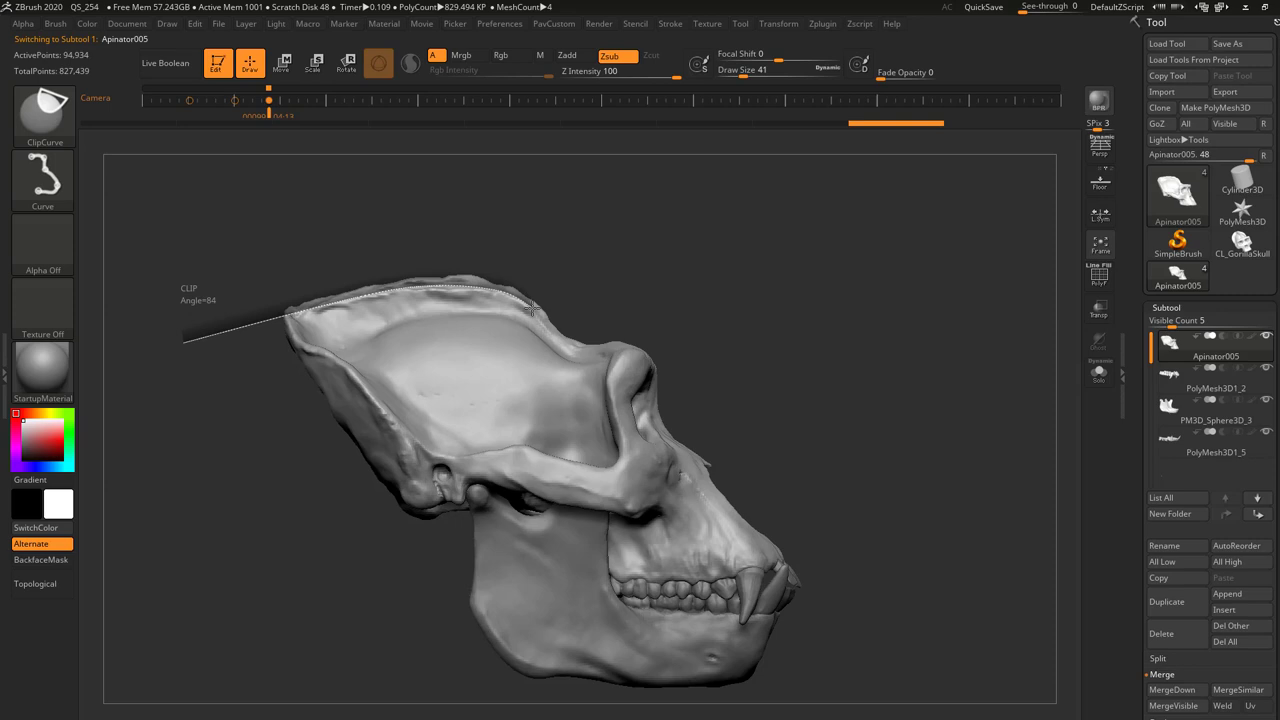
left_click_drag(533, 310, 550, 329, "ctrl+shift")
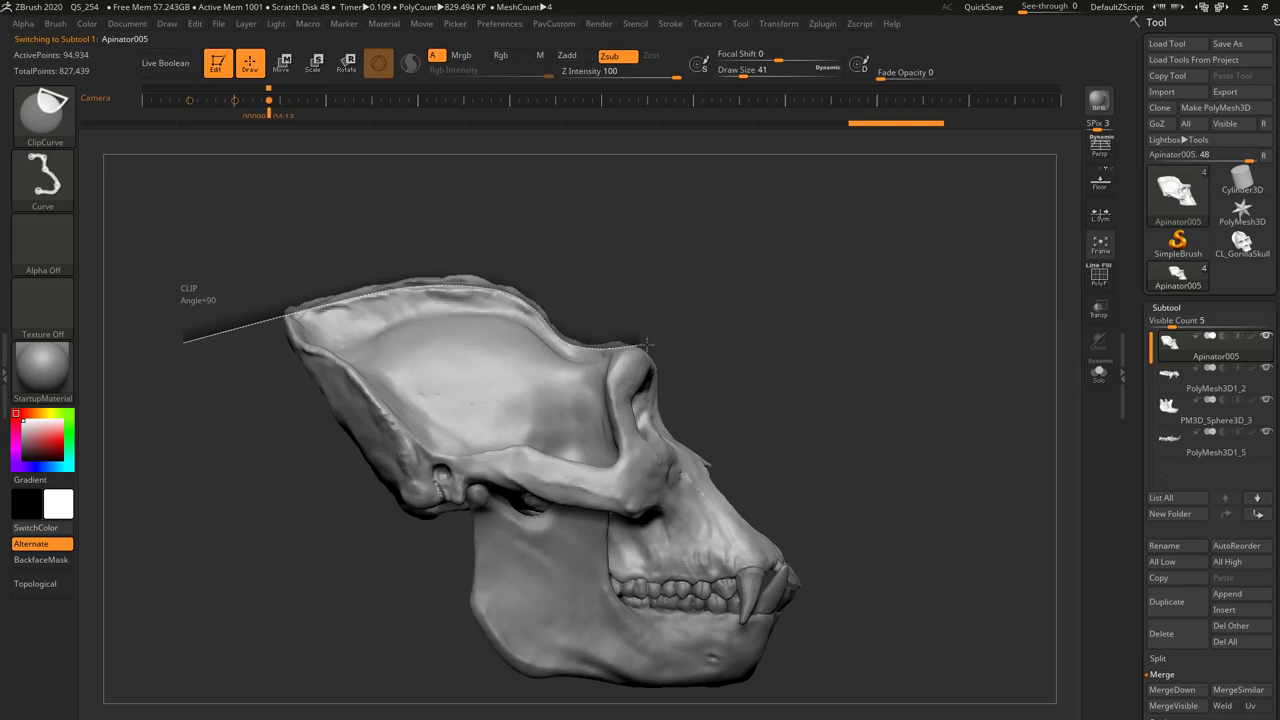
left_click_drag(675, 342, 676, 342, "ctrl+shift")
mouse_move(880, 290)
left_mouse_down()
mouse_move(760, 298)
mouse_move(877, 297)
left_mouse_up()
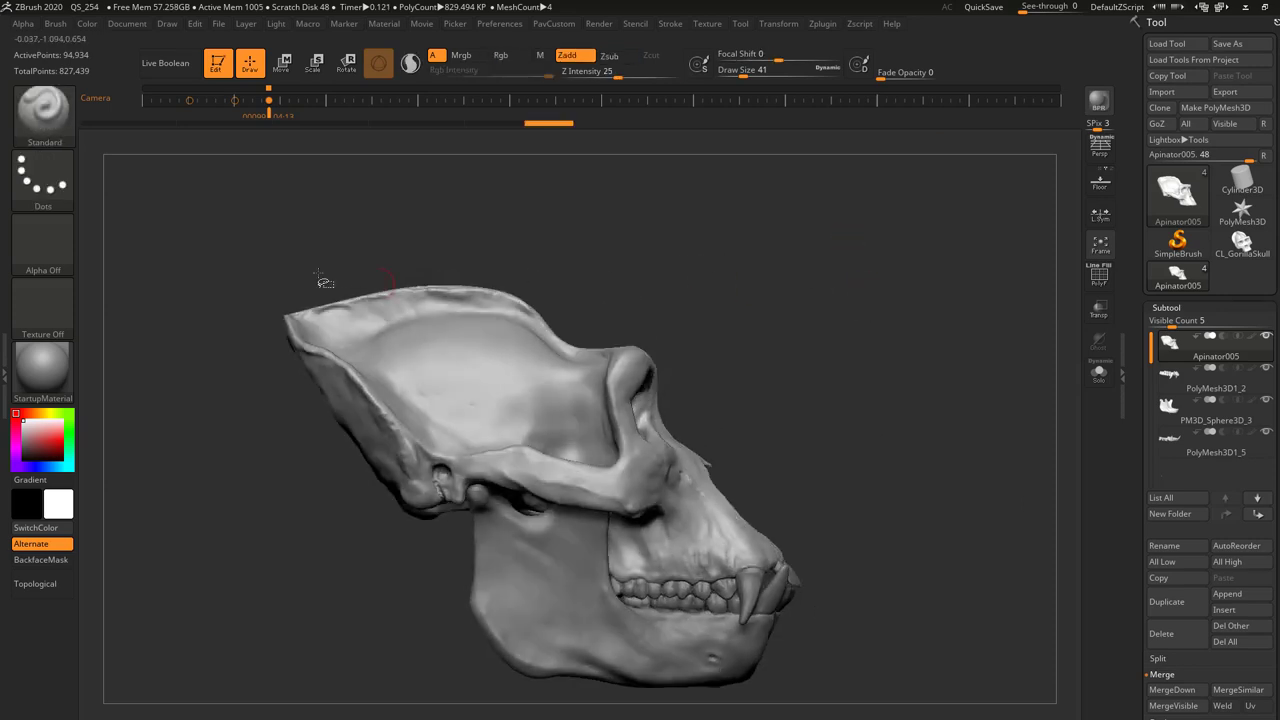
left_click_drag(272, 256, 360, 313, "ctrl+shift")
left_click_drag(432, 296, 438, 294, "ctrl+shift")
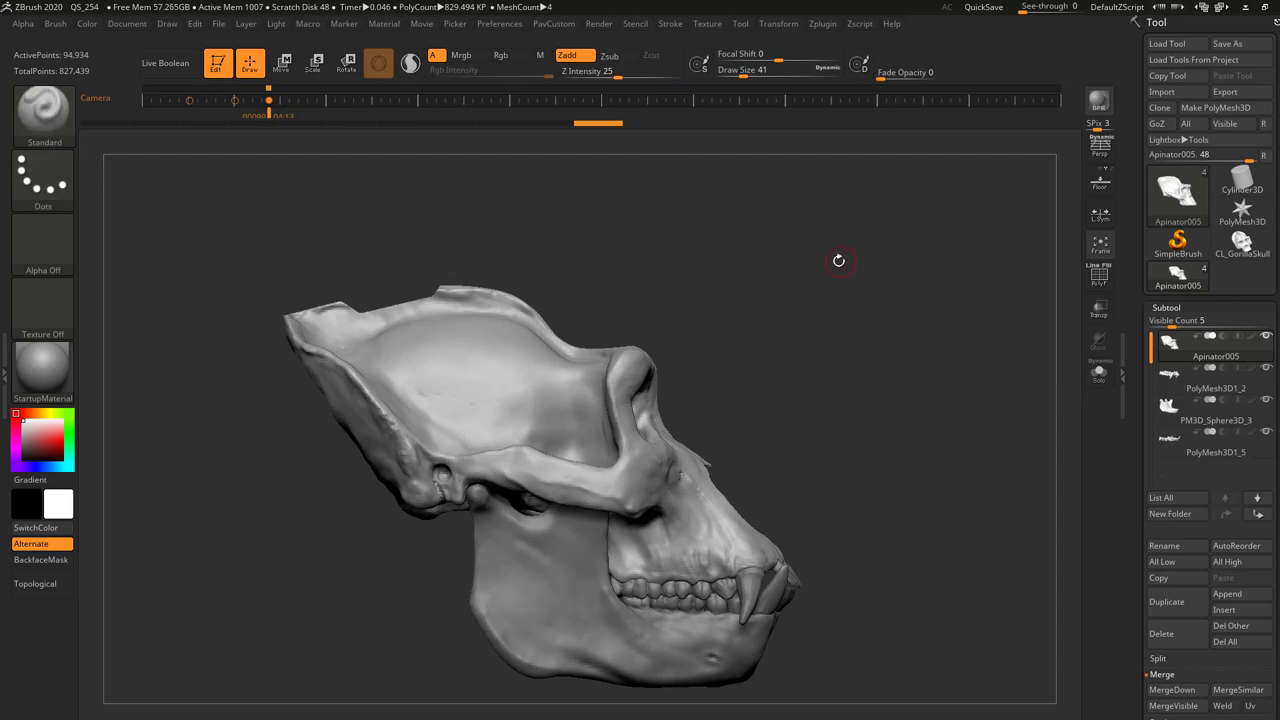
- Flatten the side of the cranial crest with the hPolish brush at a draw size of 120
mouse_move(866, 243)
left_mouse_down()
mouse_move(894, 197)
mouse_move(966, 217)
mouse_move(833, 245)
mouse_move(883, 257)
mouse_move(820, 235)
left_mouse_up()
key("b")
key("h")
key("p")
key("s")
mouse_move(543, 367)
left_mouse_down()
mouse_move(563, 367)
mouse_move(546, 363)
left_mouse_up()
left_click_drag(624, 300, 600, 318)
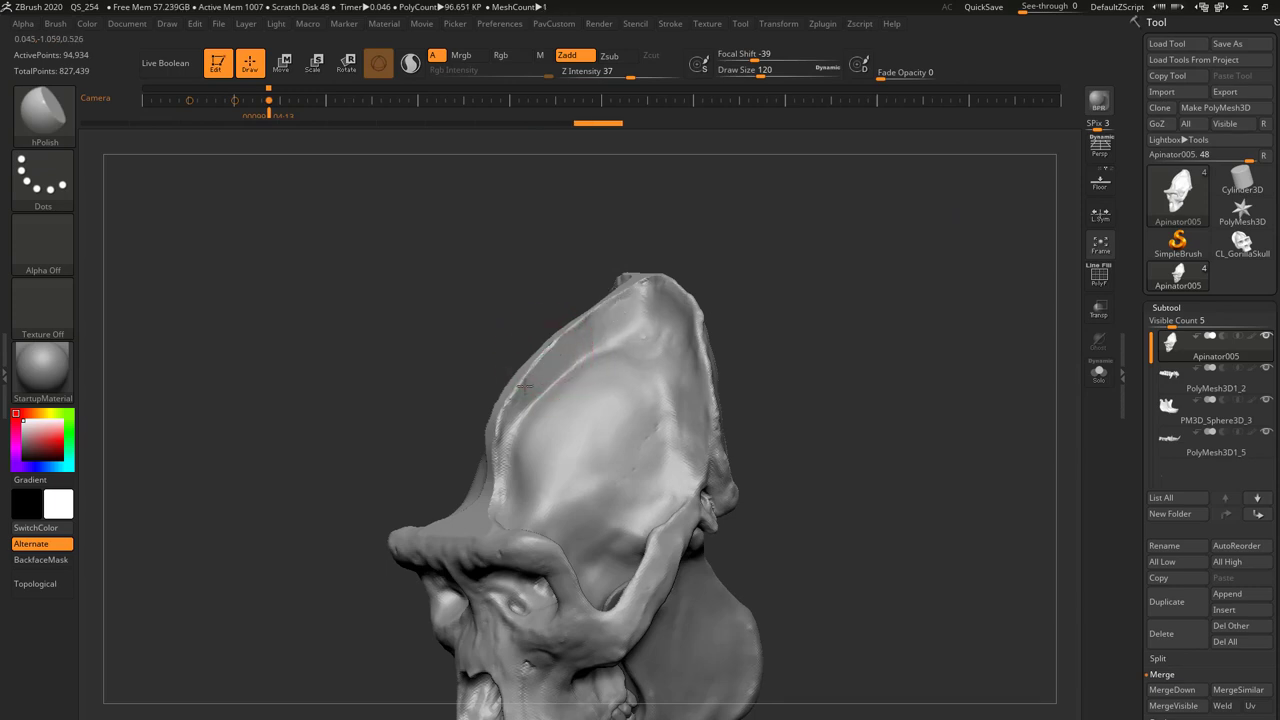
- Polish further along the crest's side and upper end from other angles, and undo the last polish stroke
left_click_drag(820, 245, 885, 265)
left_click_drag(531, 337, 538, 358)
left_click_drag(860, 258, 825, 250)
mouse_move(592, 301)
left_mouse_down()
mouse_move(602, 283)
mouse_move(578, 332)
left_mouse_up()
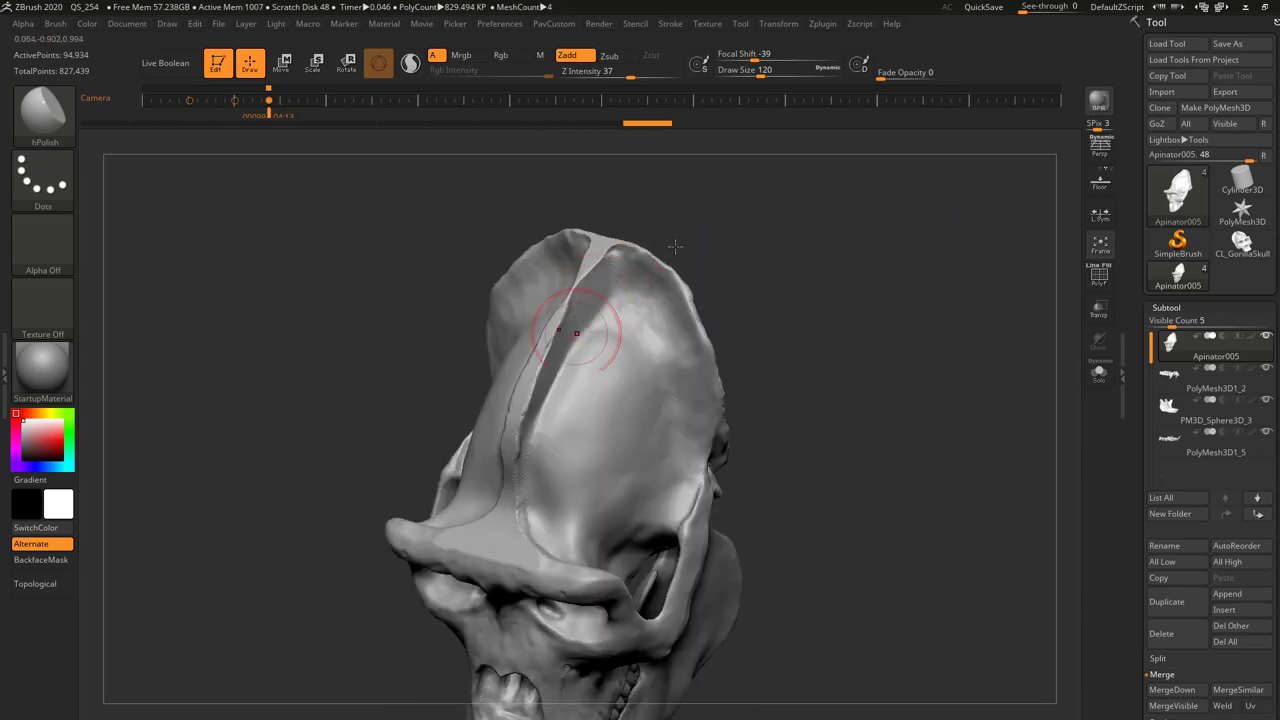
mouse_move(688, 247)
left_mouse_down()
mouse_move(729, 263)
mouse_move(695, 262)
left_mouse_up()
left_click_drag(622, 285, 572, 319)
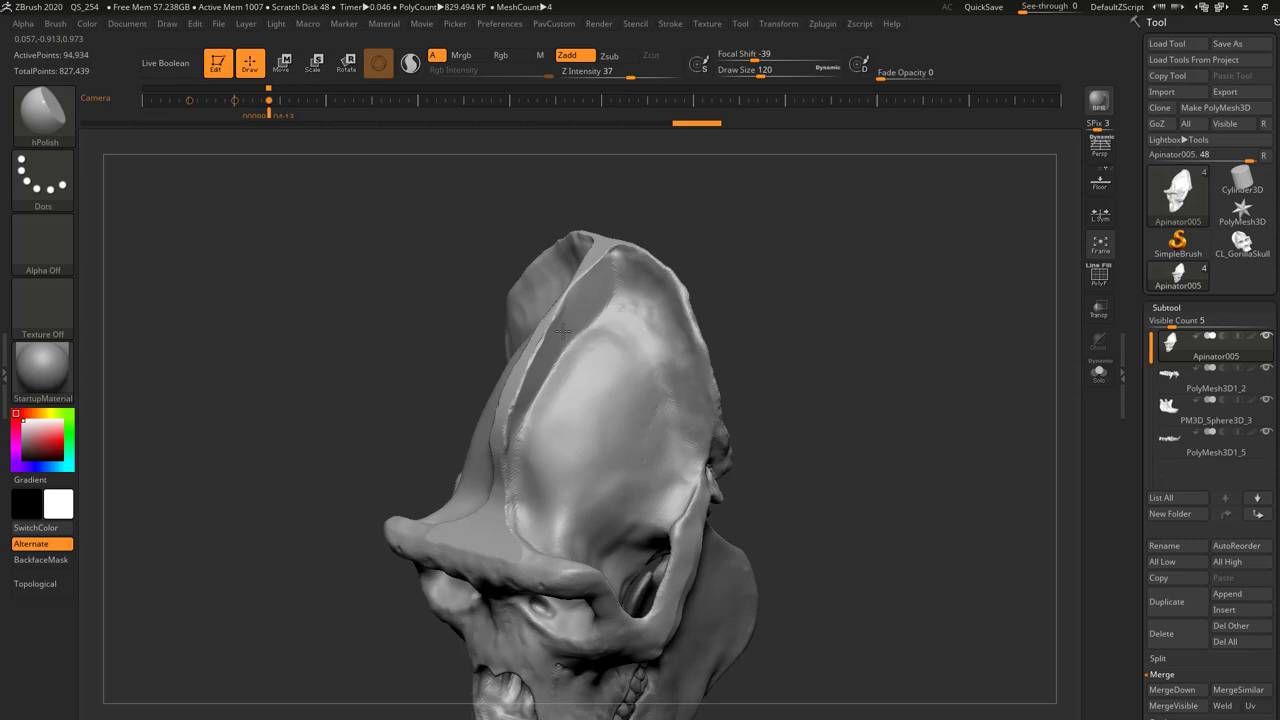
key("ctrl+z")
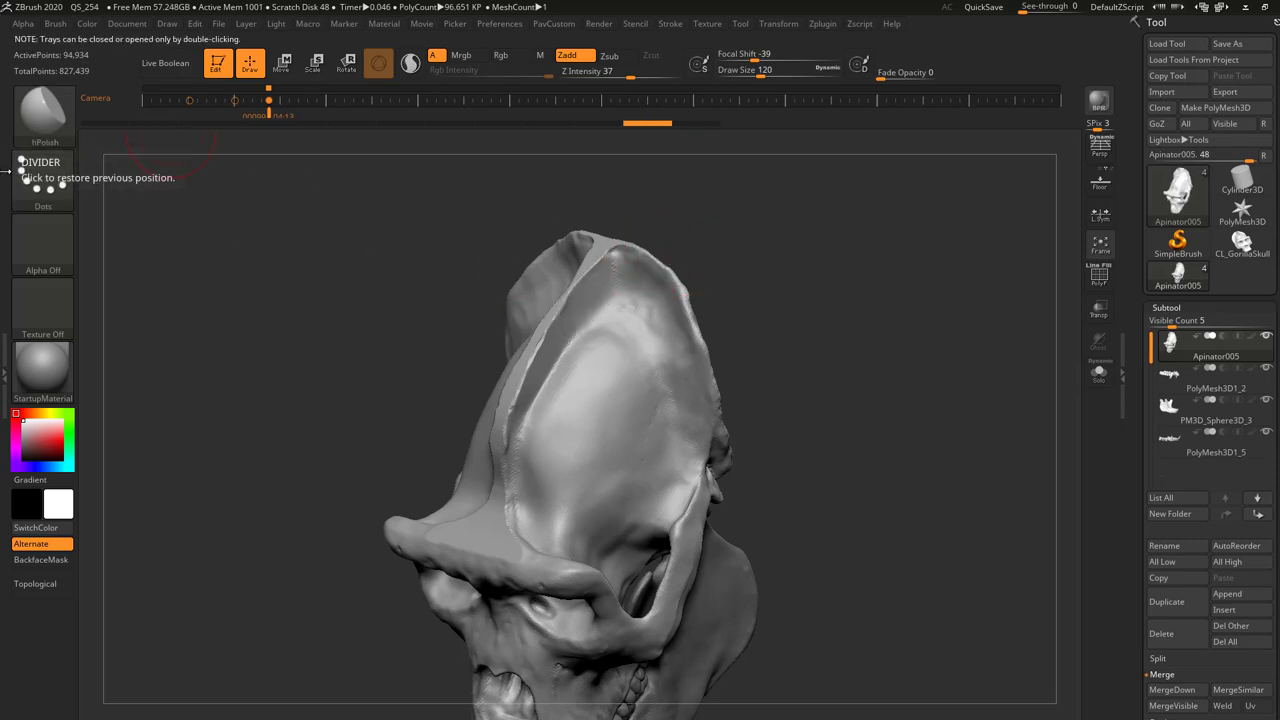
- Dock the Brush palette in the side tray and turn on BackfaceMask in hPolish's Auto Masking settings
left_click(6, 170)
left_click(150, 22)
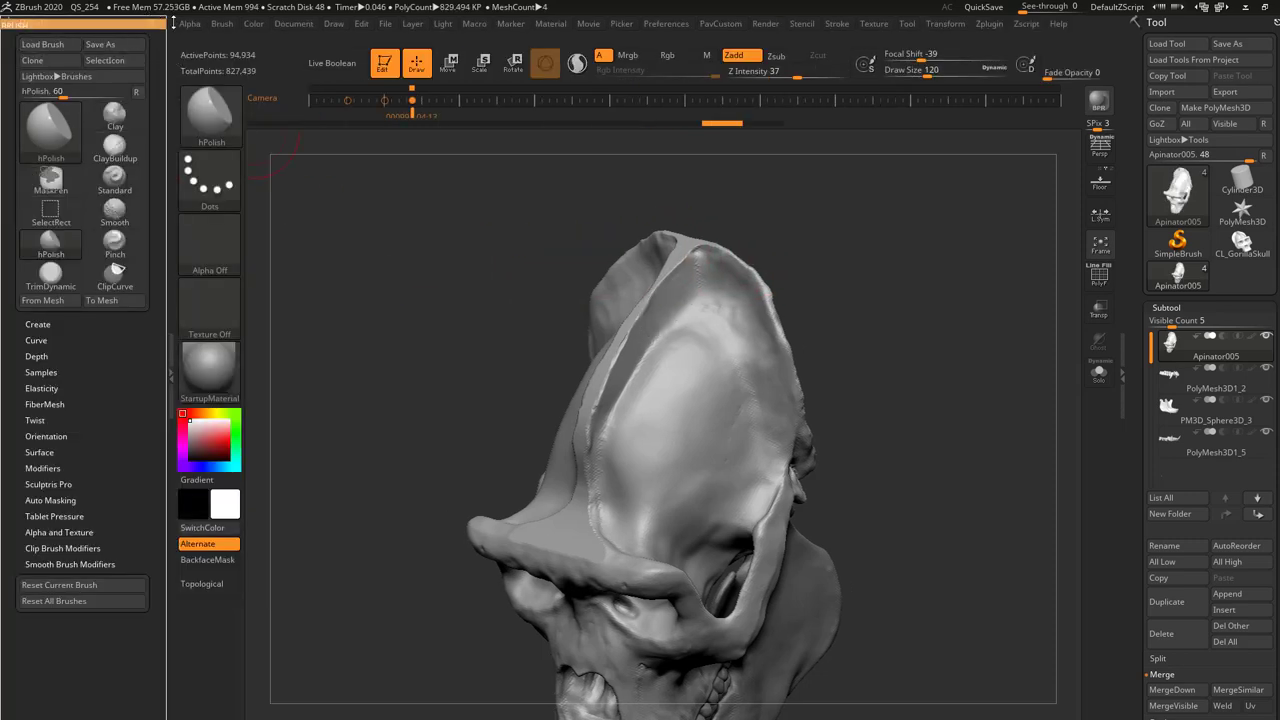
left_click(221, 24)
left_click_drag(217, 42, 89, 98)
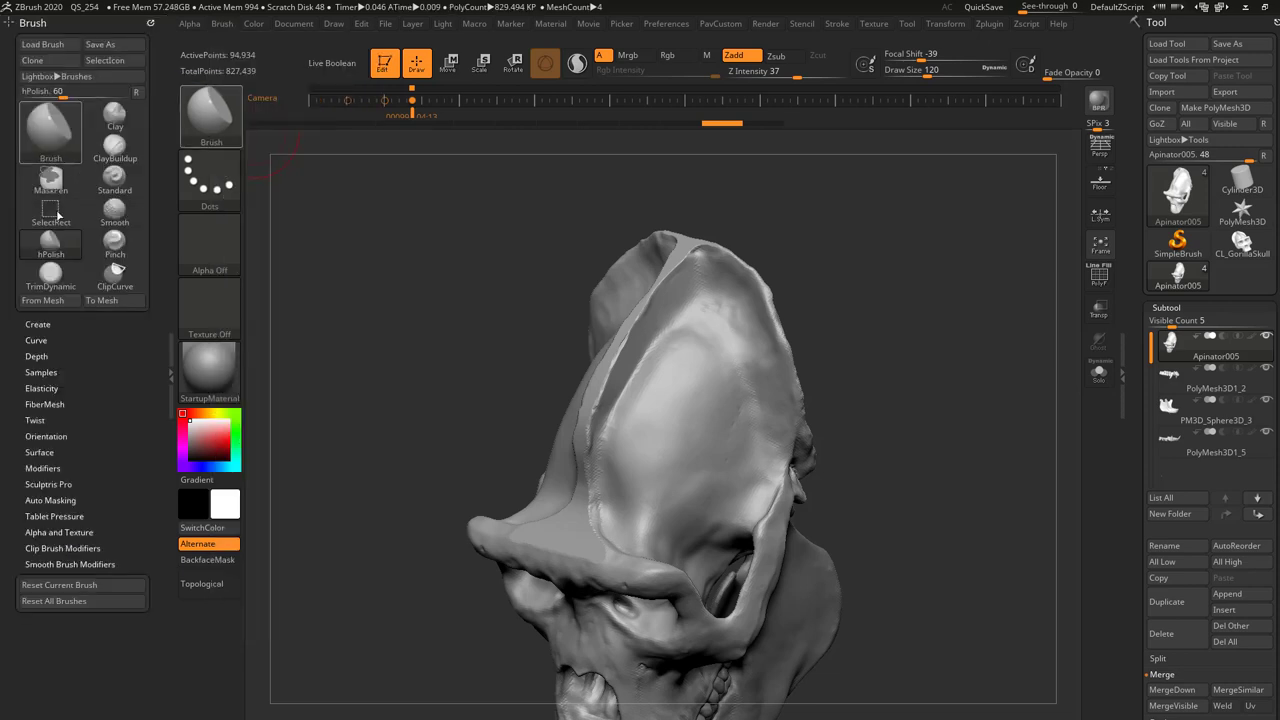
left_click(47, 505, "shift")
left_click_drag(115, 490, 115, 246)
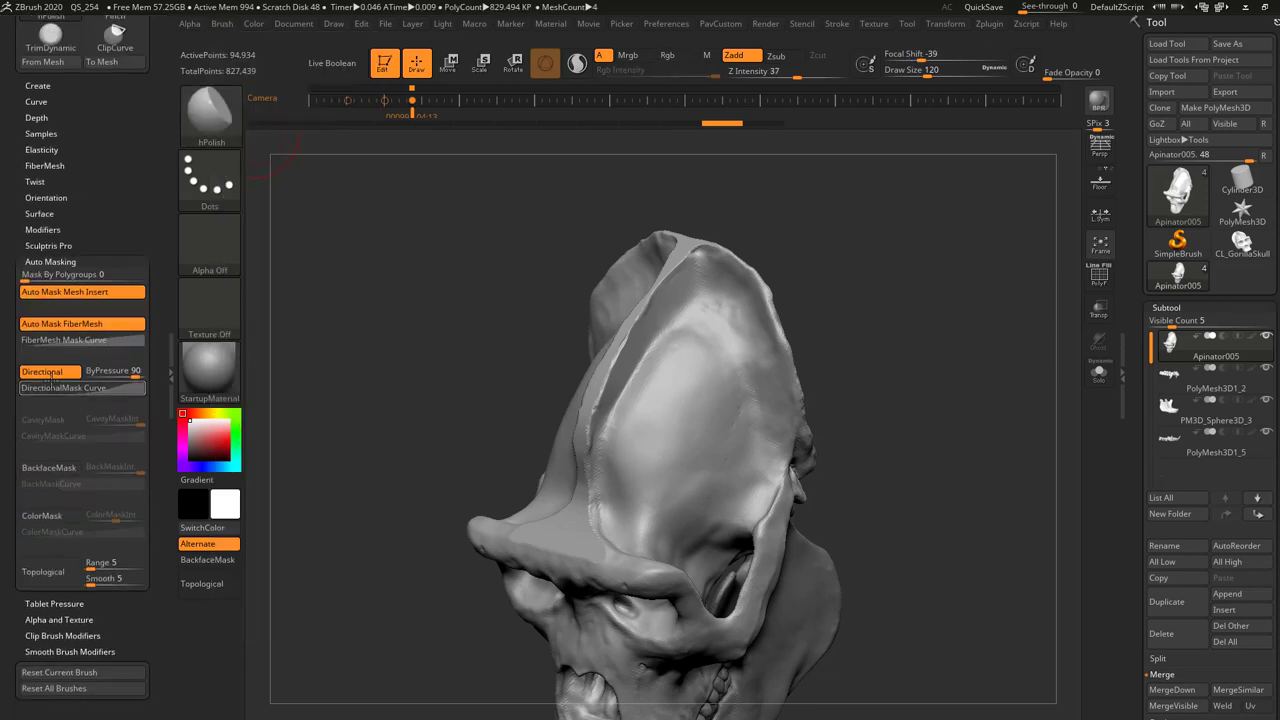
left_click(48, 467)
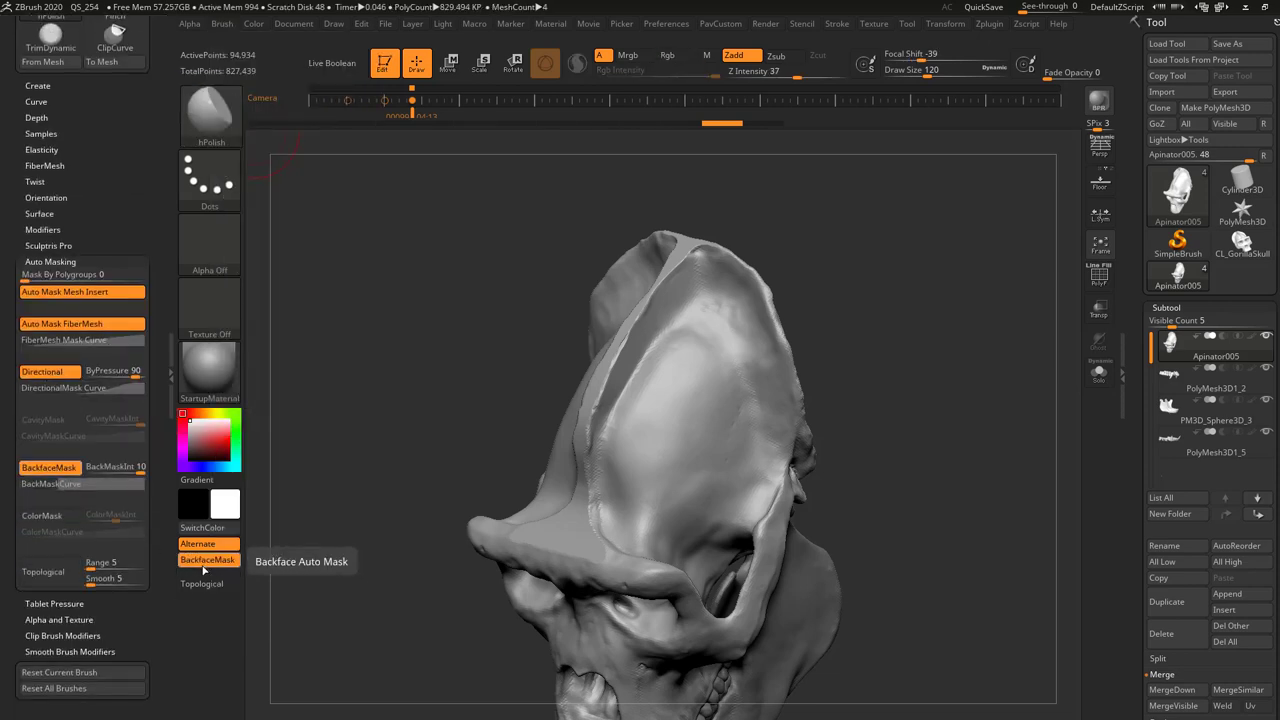
- Polish both sides of the cranial crest from several angles with hPolish, using draw sizes between 163 and 120
mouse_move(942, 363)
left_mouse_down()
mouse_move(971, 309)
mouse_move(923, 340)
mouse_move(970, 328)
mouse_move(766, 311)
mouse_move(634, 338)
mouse_move(786, 234)
mouse_move(621, 347)
left_mouse_up()
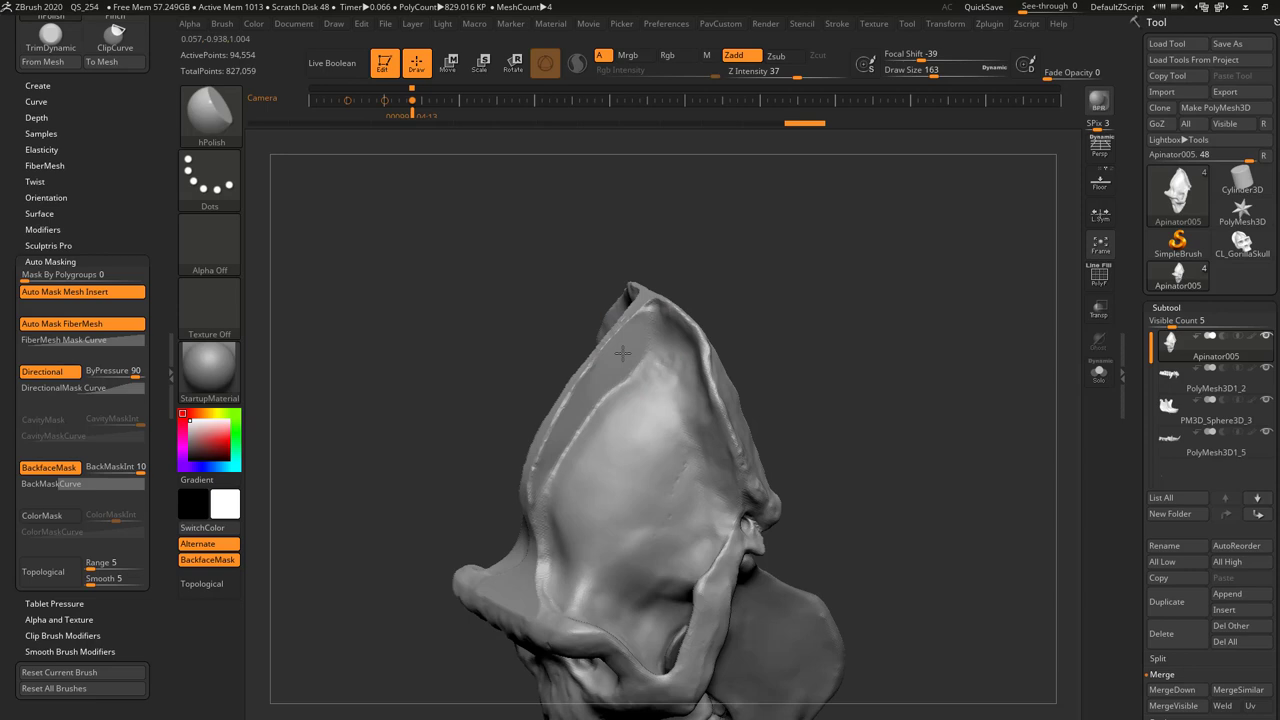
key("ctrl")
mouse_move(727, 270)
left_mouse_down()
mouse_move(757, 214)
mouse_move(655, 337)
left_mouse_up()
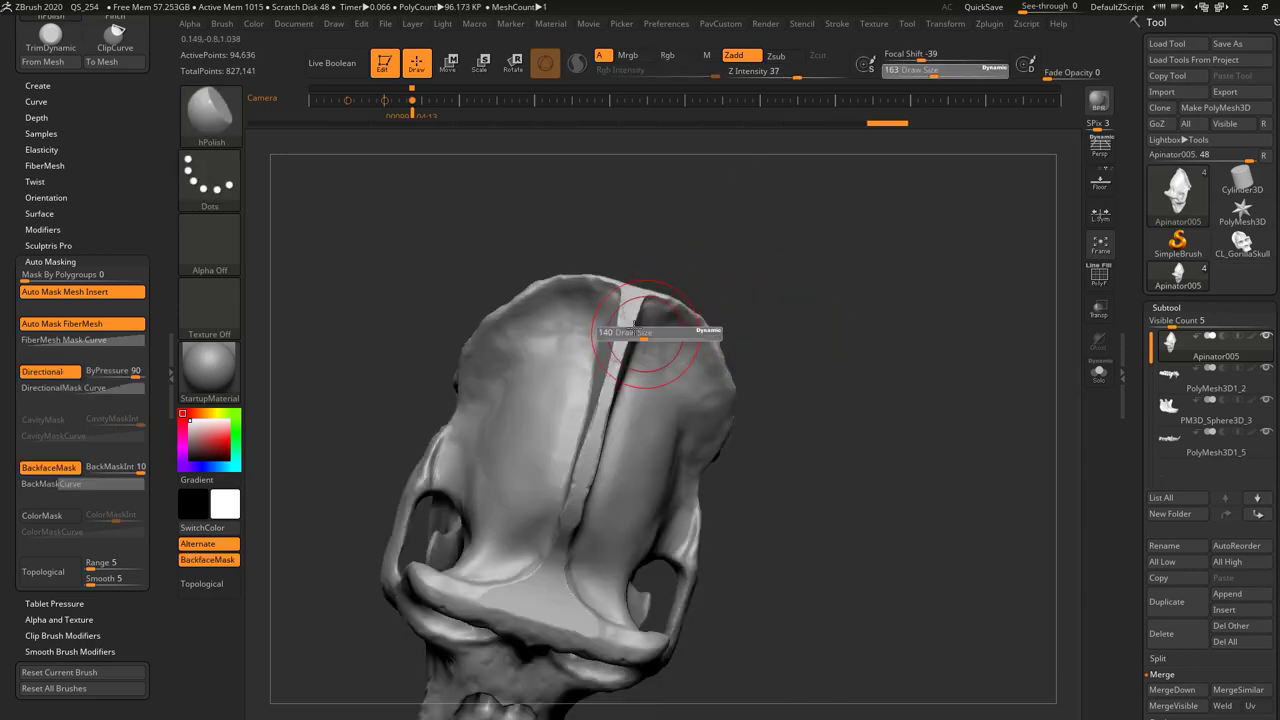
left_click_drag(597, 418, 595, 445)
left_click_drag(745, 470, 840, 460)
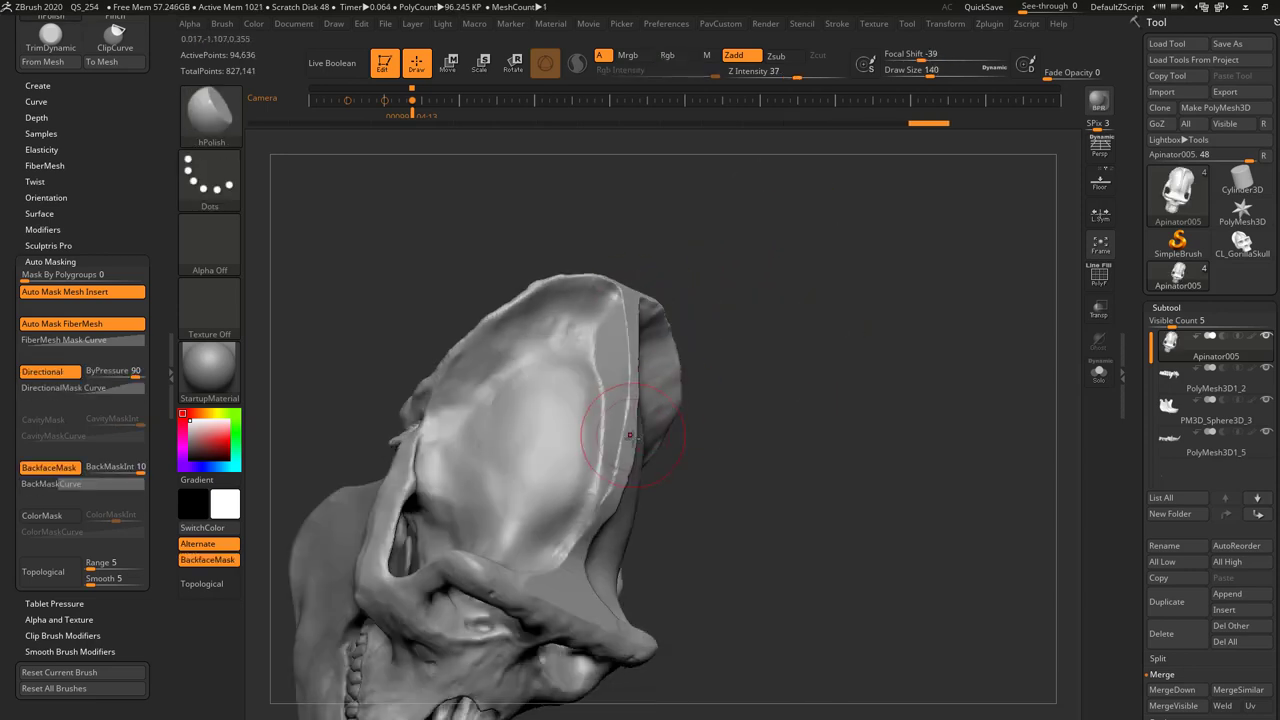
mouse_move(622, 415)
left_mouse_down()
mouse_move(623, 443)
mouse_move(624, 409)
mouse_move(620, 425)
left_mouse_up()
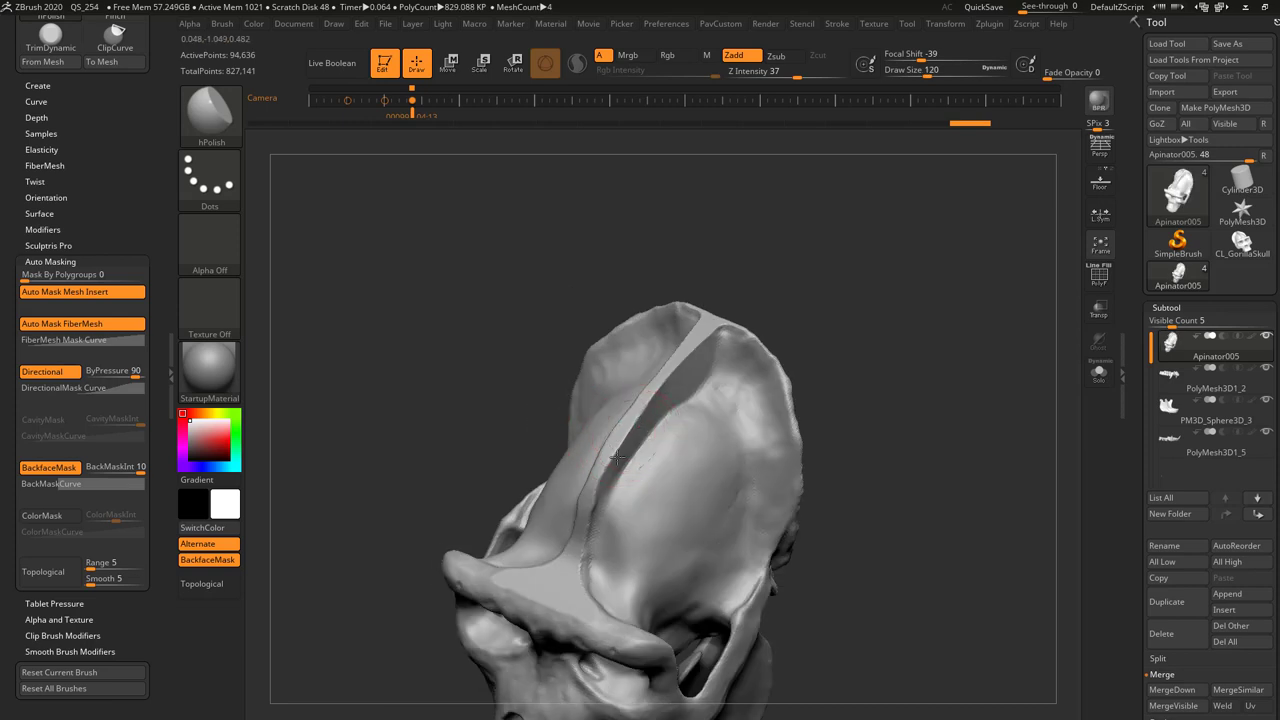
left_click_drag(829, 315, 623, 450)
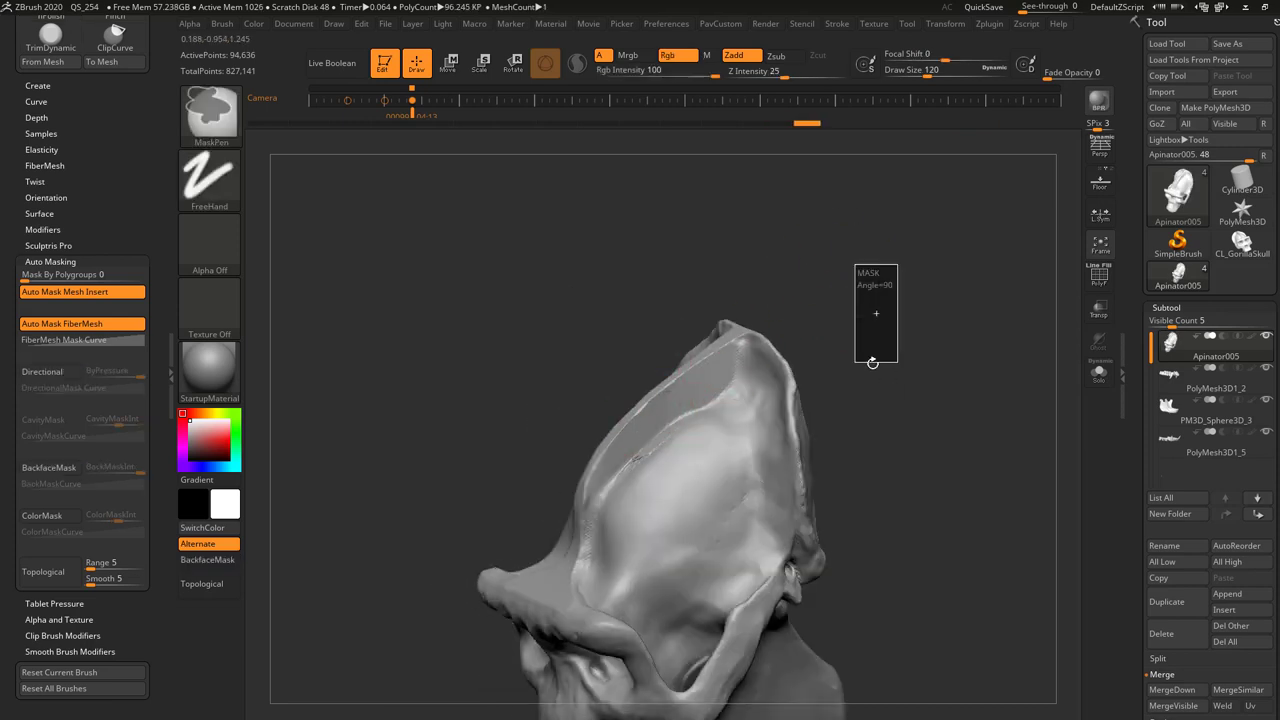
- Remesh the skull with DynaMesh and polish the crest's side wall with hPolish at a draw size of 112
left_click_drag(873, 360, 920, 385)
key("bracketleft")
left_click_drag(662, 434, 641, 470)
left_click_drag(760, 428, 940, 363)
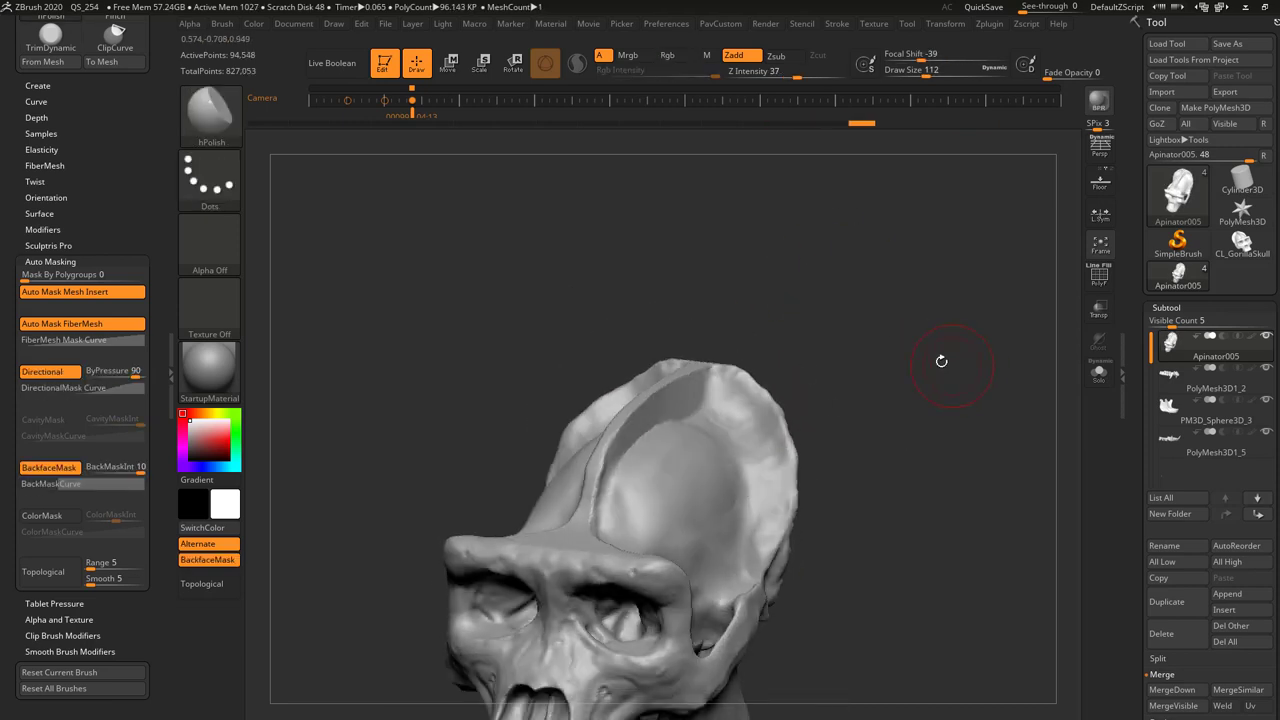
- Isolate the skull subtool with Solo and polish the back of the cranium and its upper rim at a draw size of 120
left_click(1099, 373)
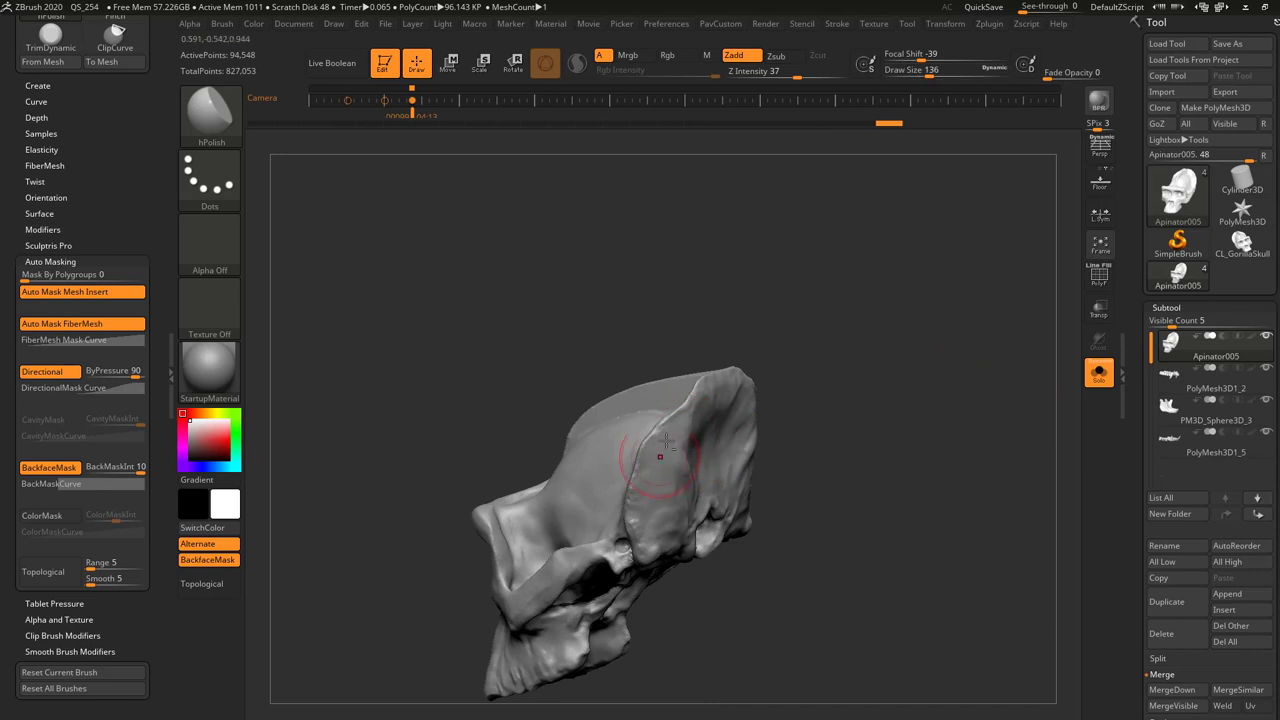
left_click_drag(785, 418, 675, 415)
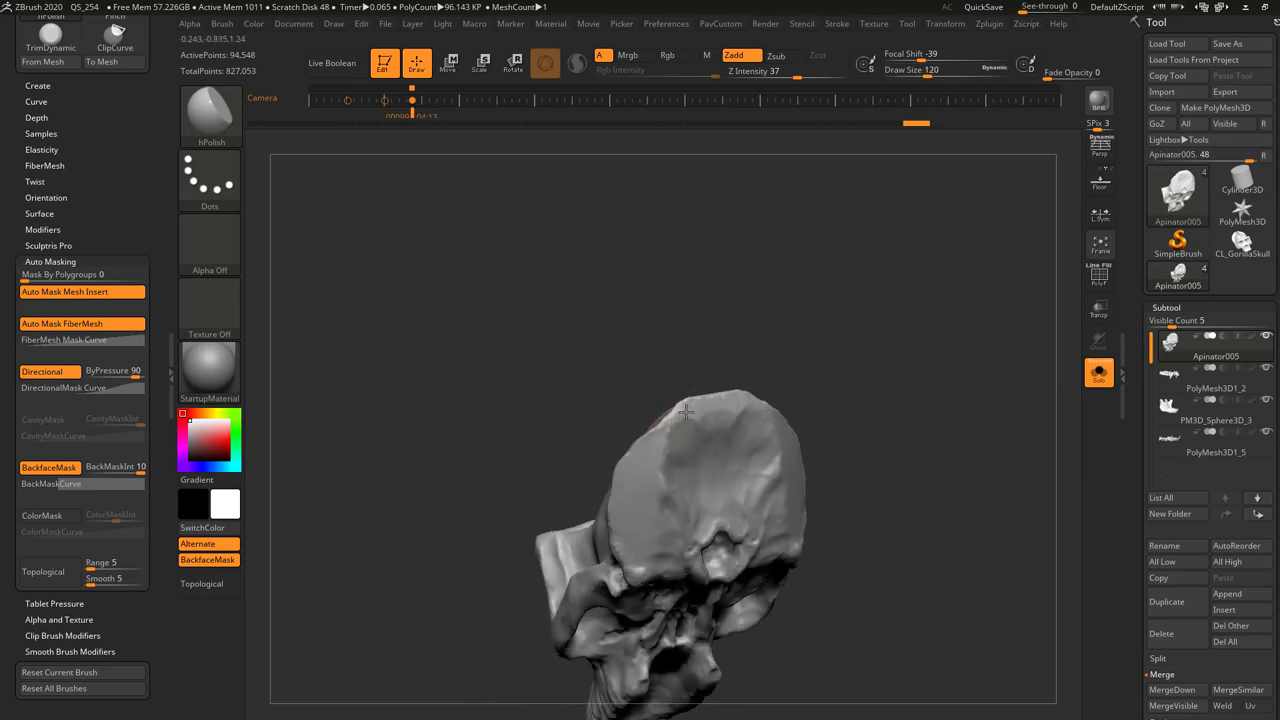
left_click_drag(835, 395, 650, 478)
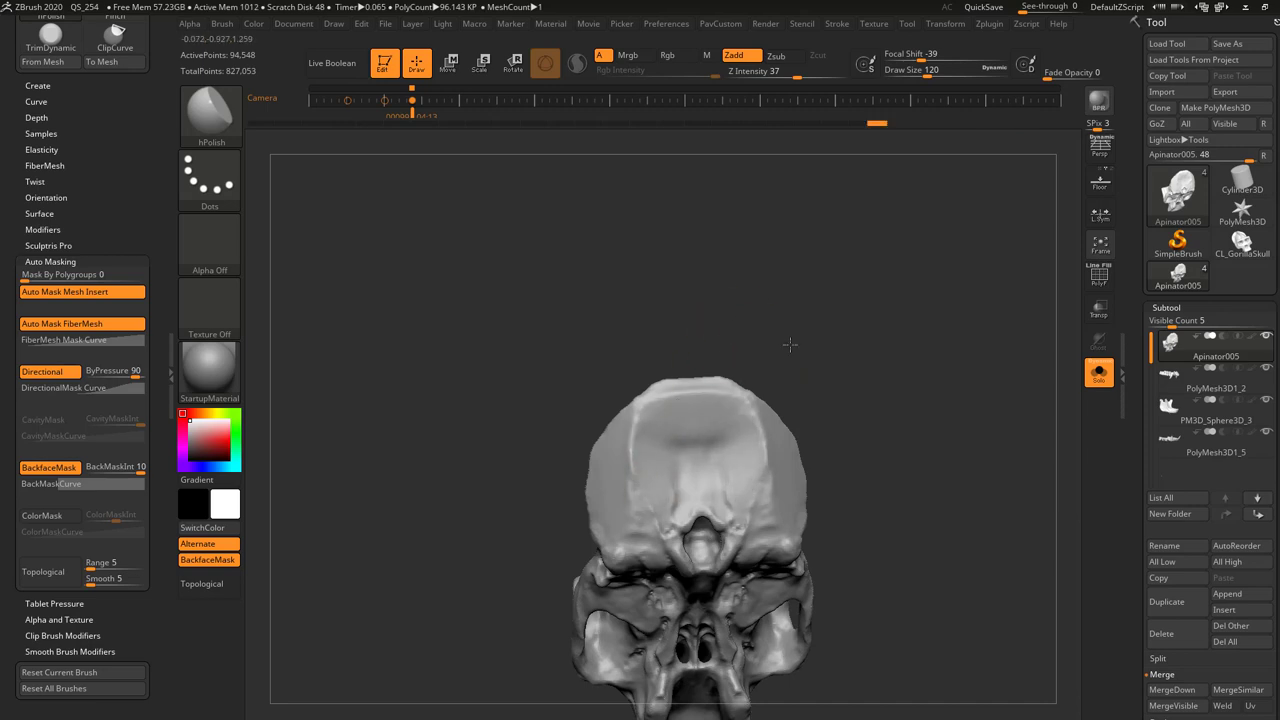
mouse_move(790, 344)
left_mouse_down()
mouse_move(700, 362)
mouse_move(685, 398)
left_mouse_up()
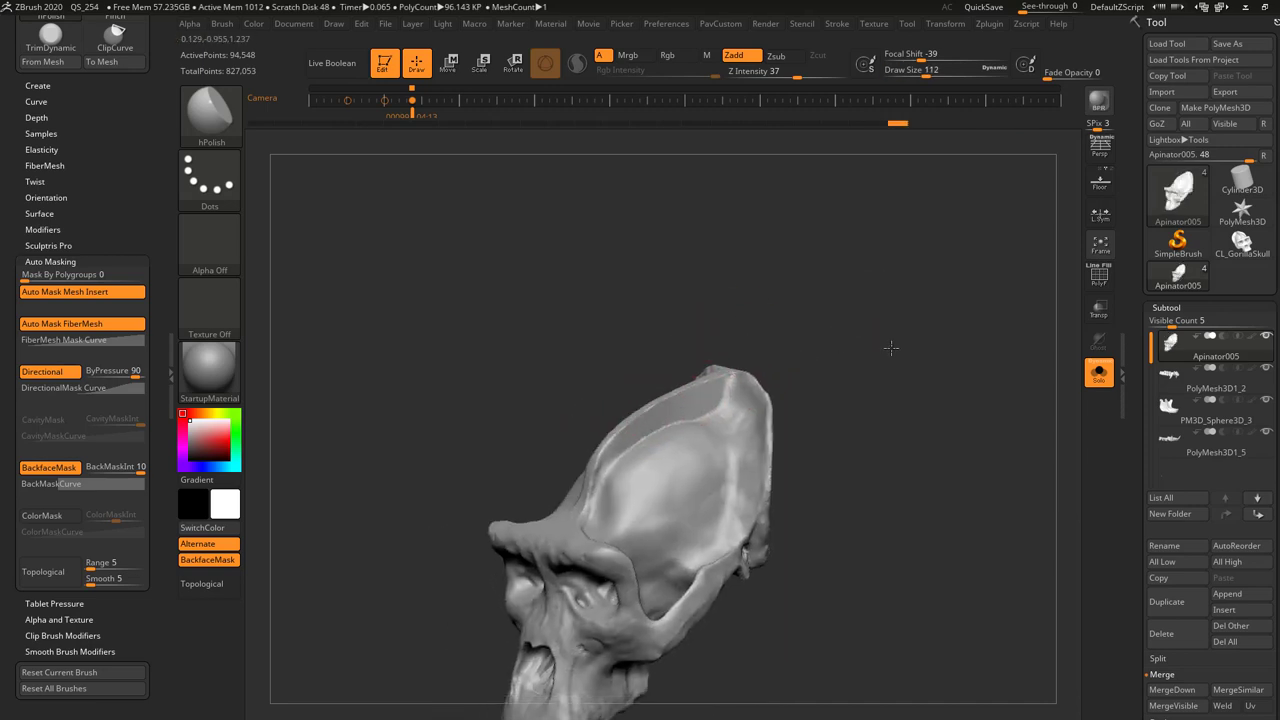
left_click_drag(891, 347, 423, 443)
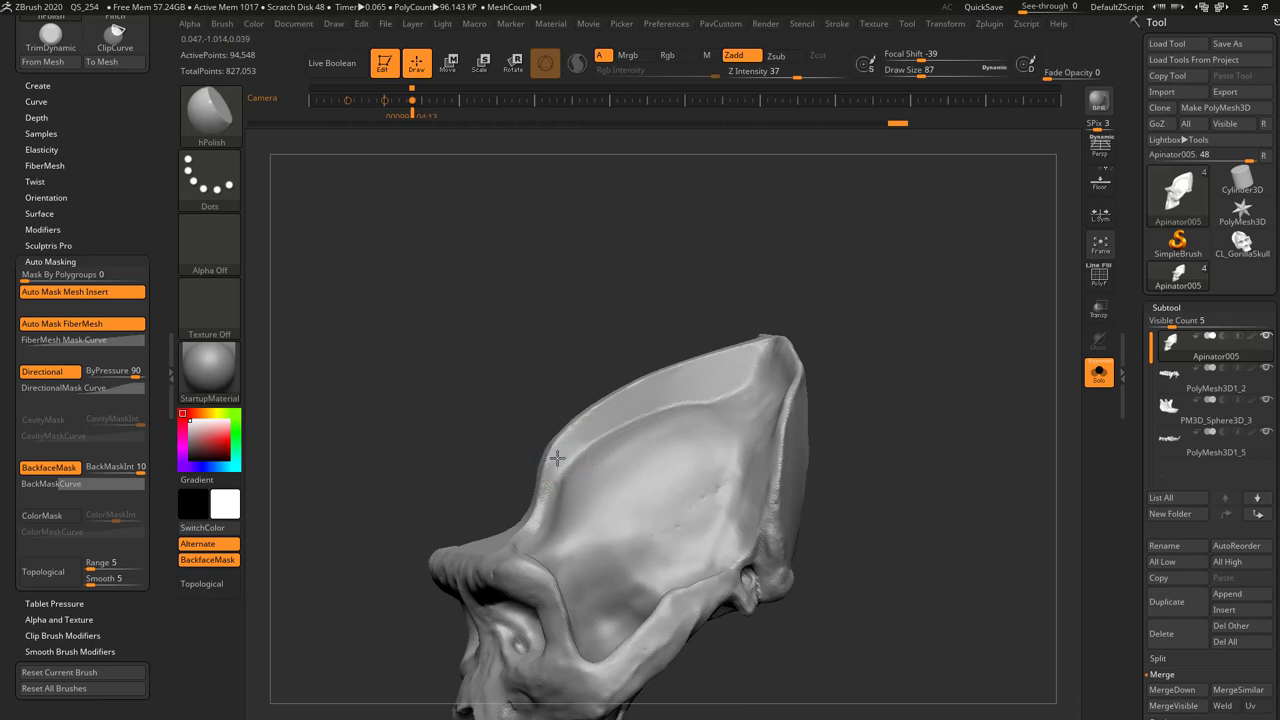
- Polish the crest's side and the border where it meets the temple, reducing the draw size to 31
left_click_drag(557, 458, 584, 437)
key("s")
key("s")
left_click_drag(651, 398, 640, 413)
left_click_drag(611, 346, 640, 394, "alt")
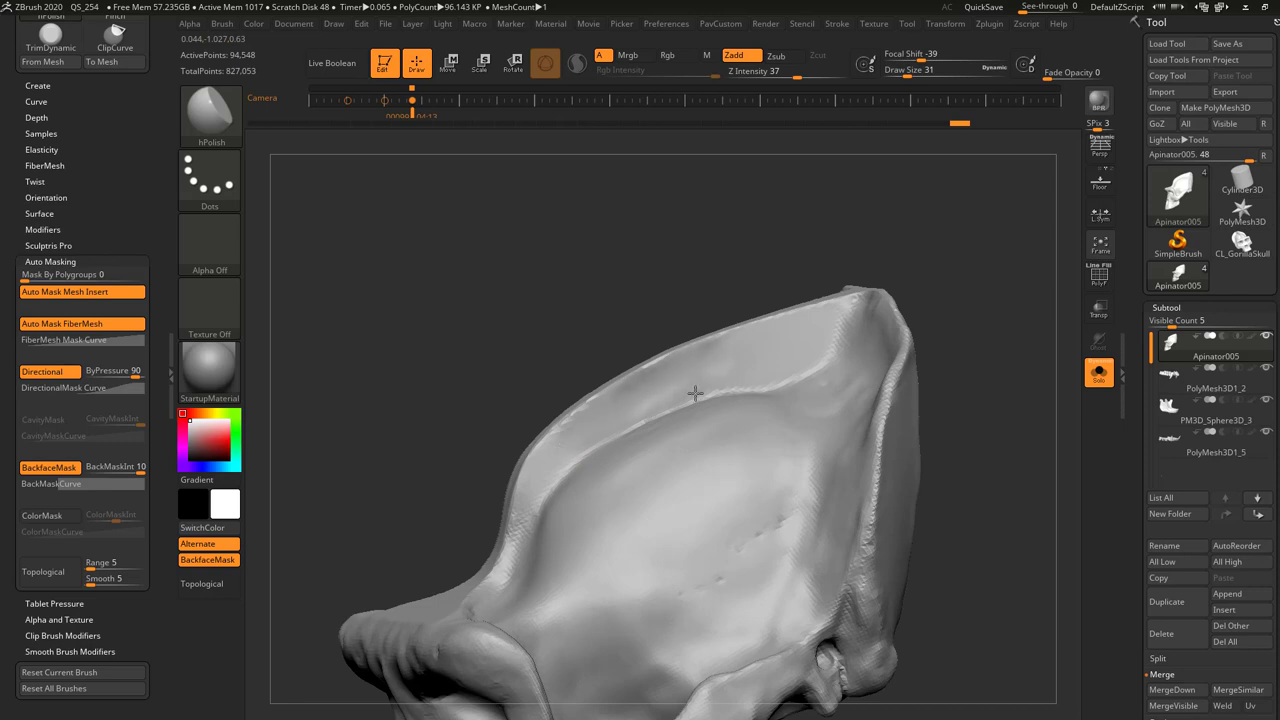
right_click_drag(695, 393, 642, 402)
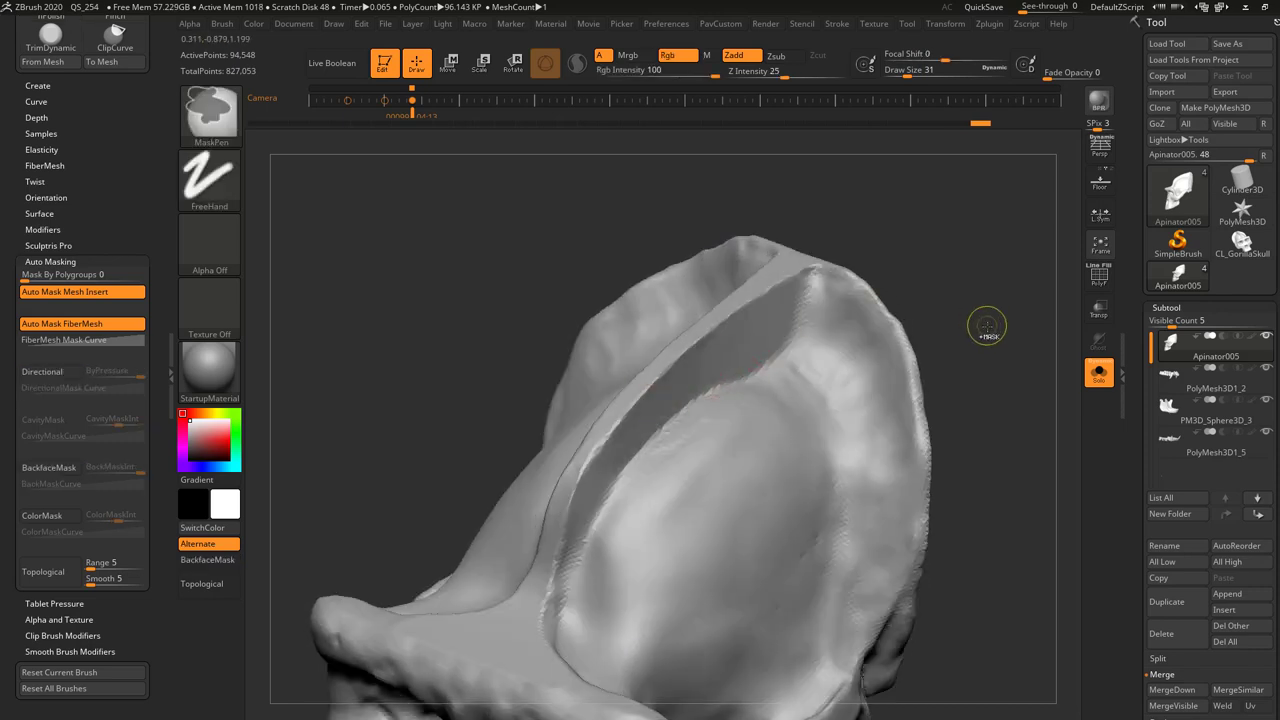
right_click_drag(986, 334, 917, 300)
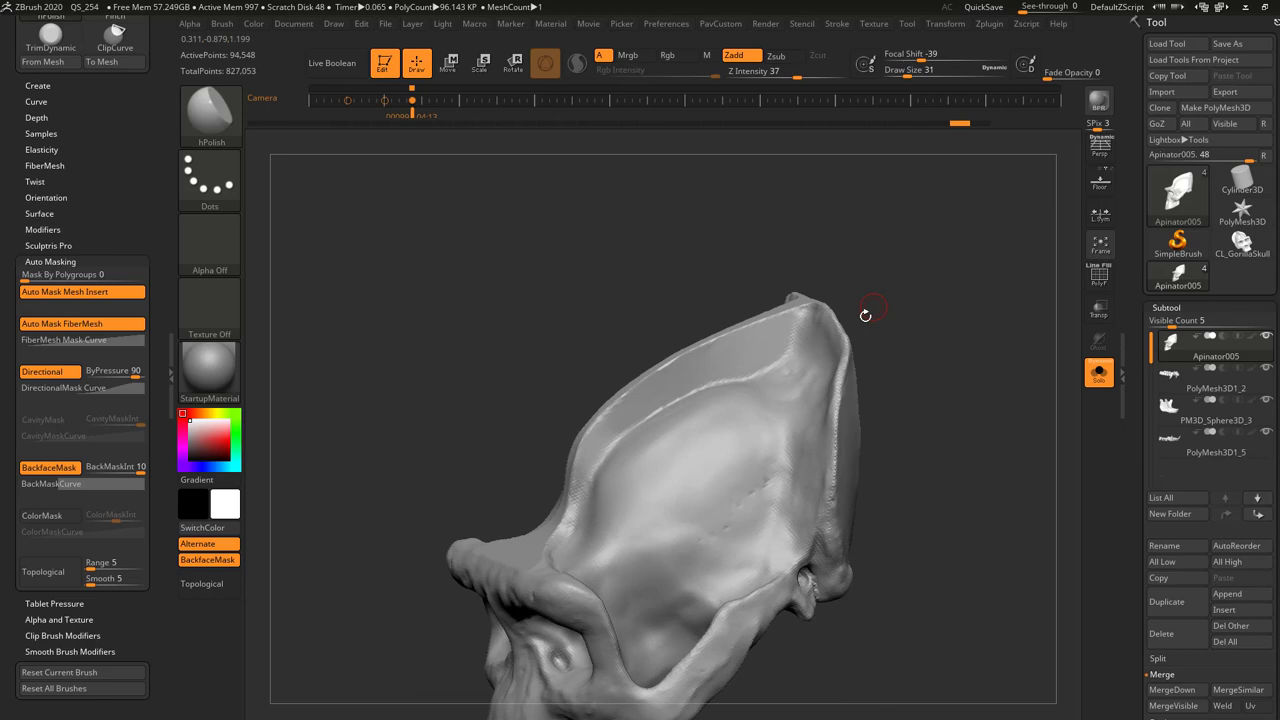
- Set the hPolish draw size to 71 and polish the crest's lower front section near the brow from both sides
key("s")
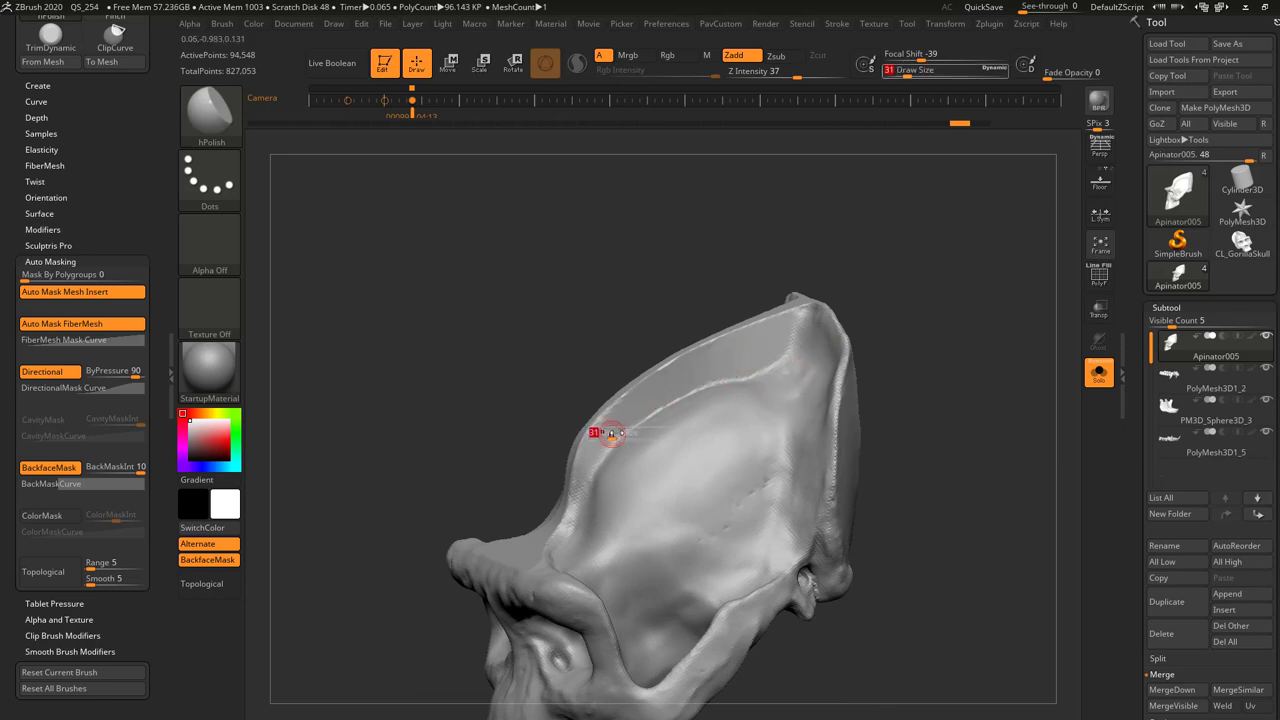
left_click(616, 433)
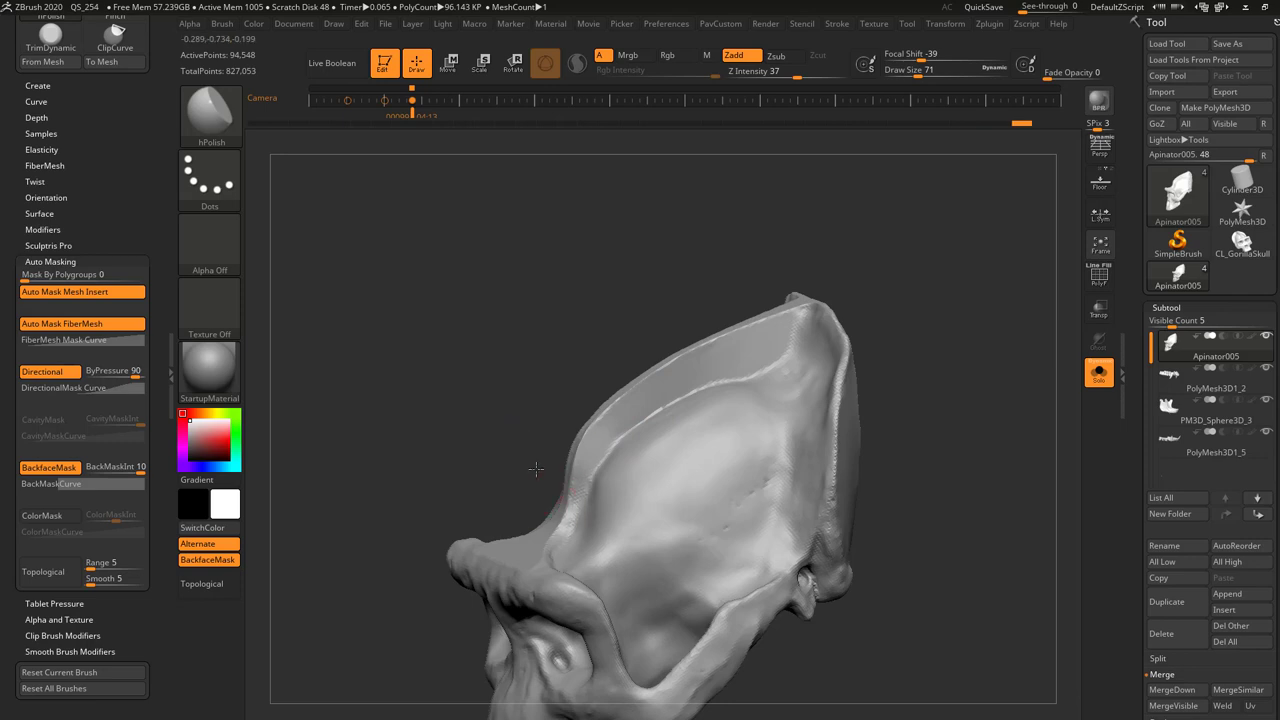
right_click_drag(536, 469, 562, 479)
right_click_drag(715, 248, 566, 460)
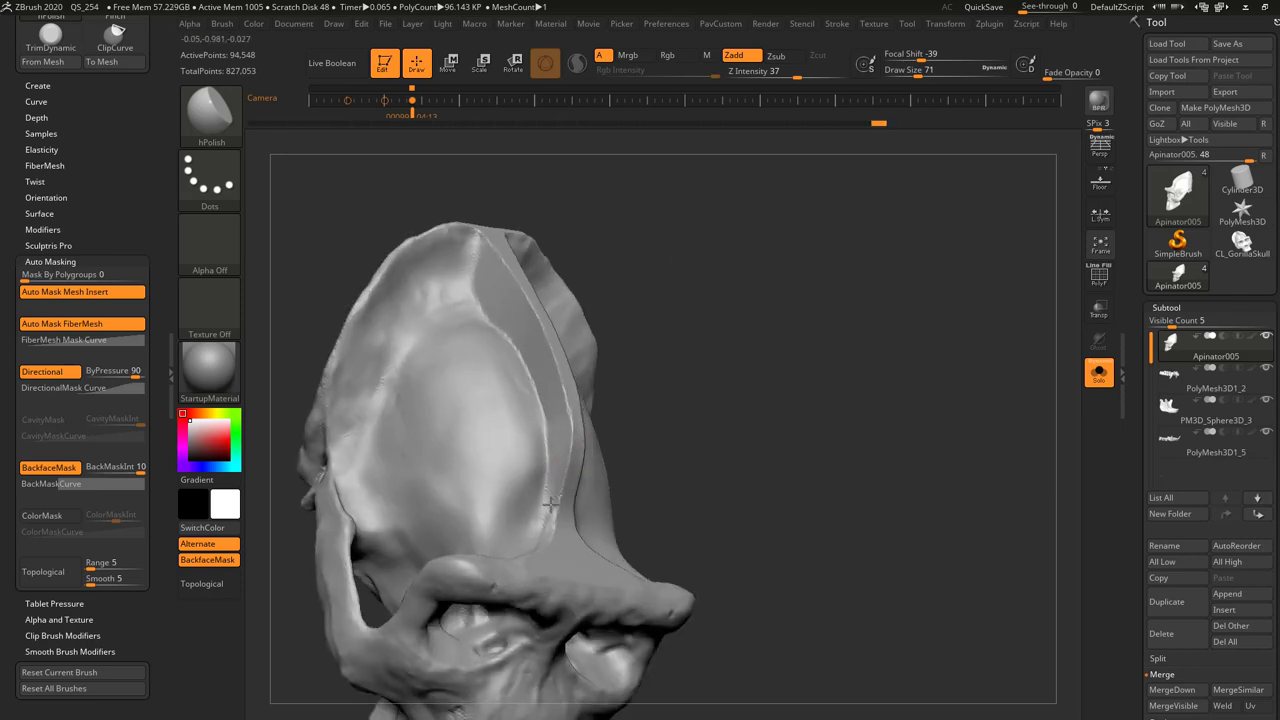
mouse_move(656, 346)
right_mouse_down()
mouse_move(576, 398)
mouse_move(611, 440)
right_mouse_up()
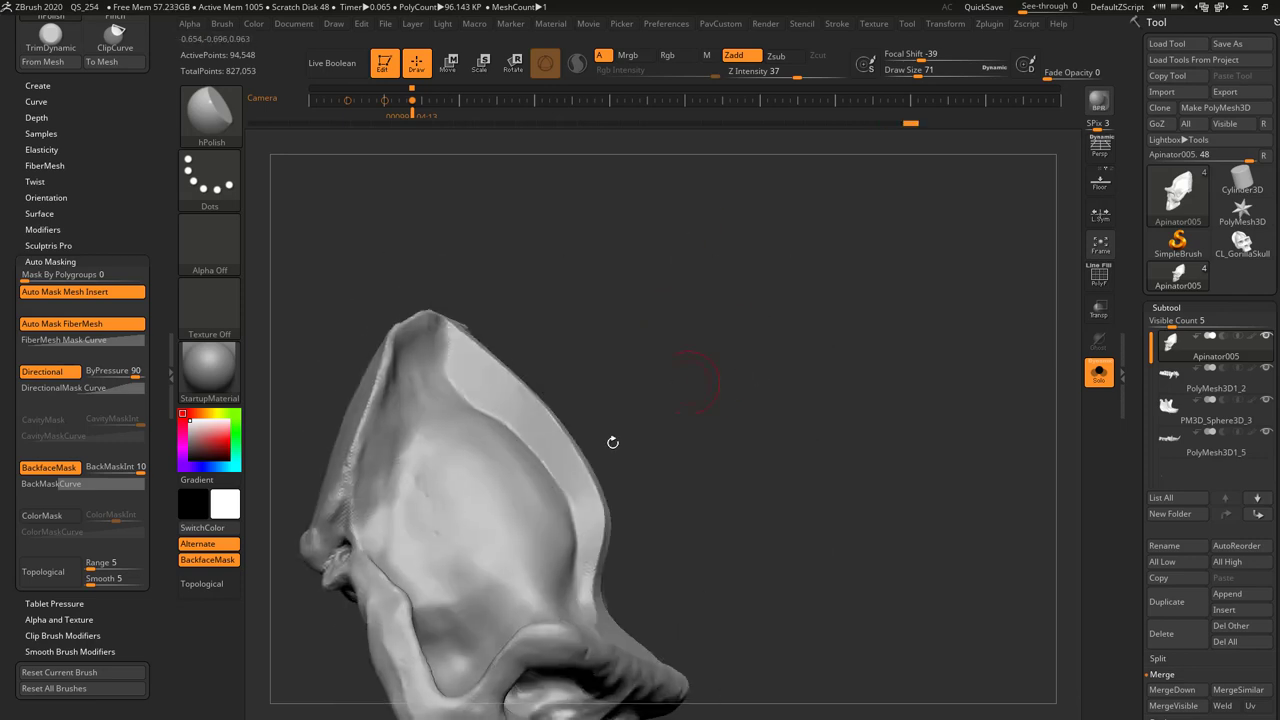
right_click_drag(698, 371, 746, 234)
mouse_move(593, 591)
right_mouse_down()
mouse_move(640, 437)
mouse_move(640, 274)
mouse_move(937, 357)
mouse_move(868, 250)
mouse_move(708, 304)
right_mouse_up()
- Refine the crest's side-view profile with the Move brush at a draw size of 94, and trim its top edge with a clip curve
key("s")
key("b")
key("m")
key("v")
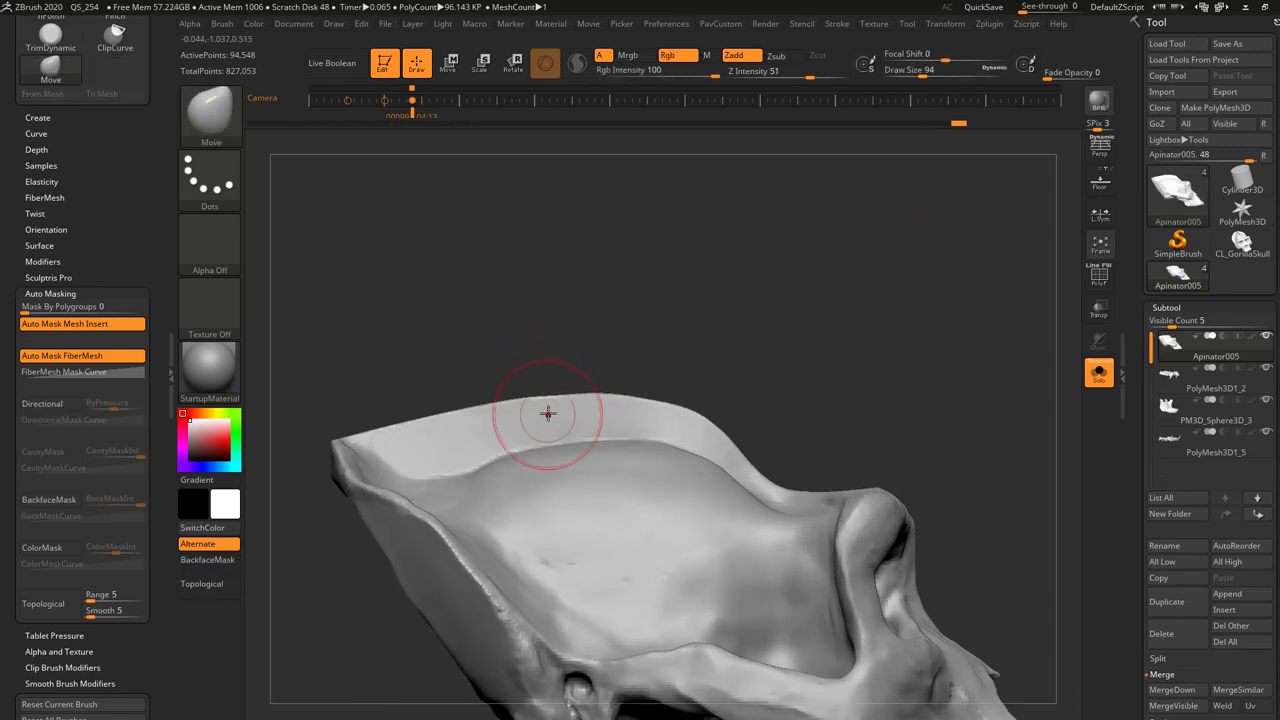
mouse_move(300, 433)
left_mouse_down("ctrl+shift")
mouse_move(582, 370)
mouse_move(471, 400)
mouse_move(740, 395)
left_mouse_up("ctrl+shift")
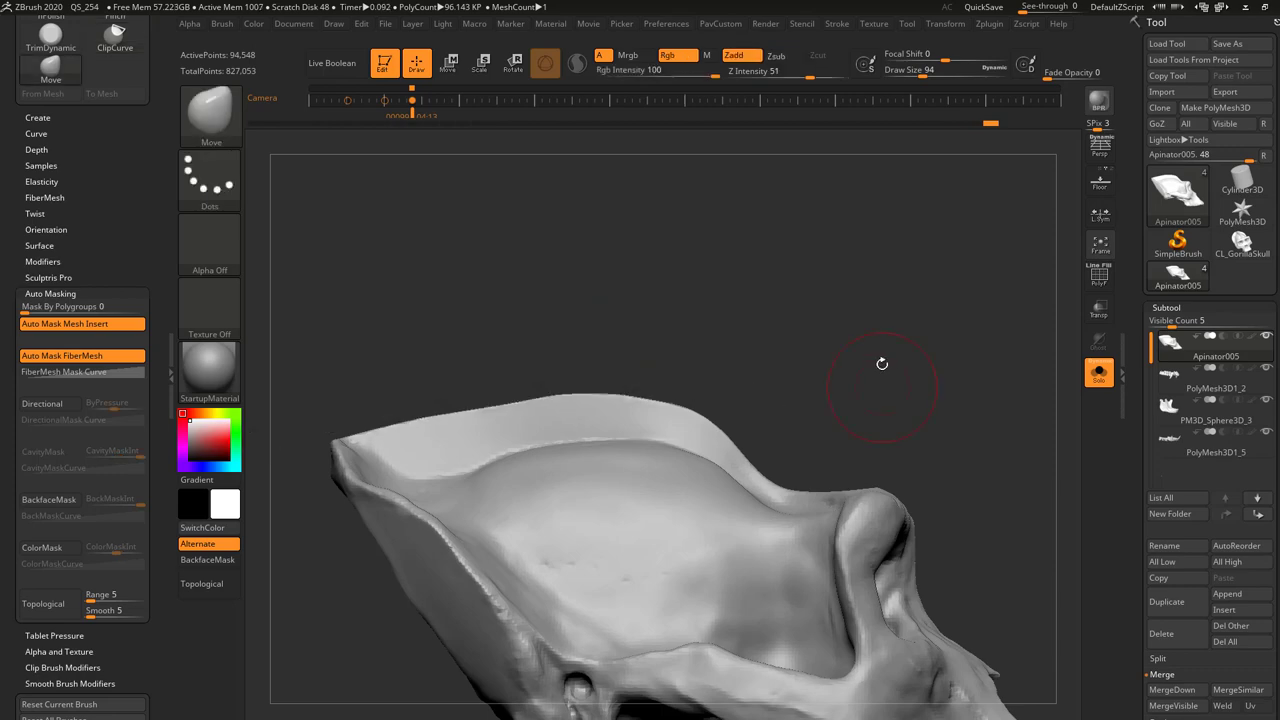
mouse_move(883, 363)
right_mouse_down()
mouse_move(866, 334)
mouse_move(876, 385)
right_mouse_up()
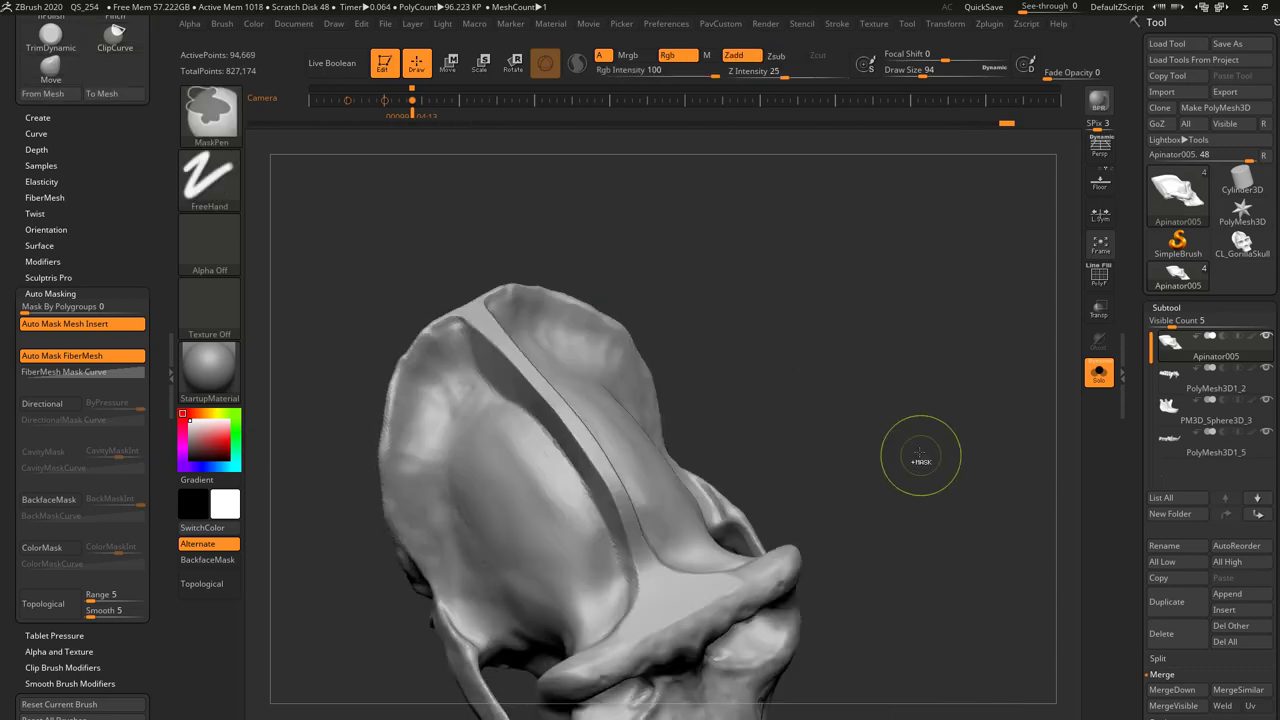
- Check the skull's wireframe, set the Move brush's draw size to 56, and remesh the skull with DynaMesh at a resolution of 264
key("shift+f")
right_click_drag(905, 430, 817, 286)
key("shift+f")
right_click_drag(926, 348, 888, 357)
key("space")
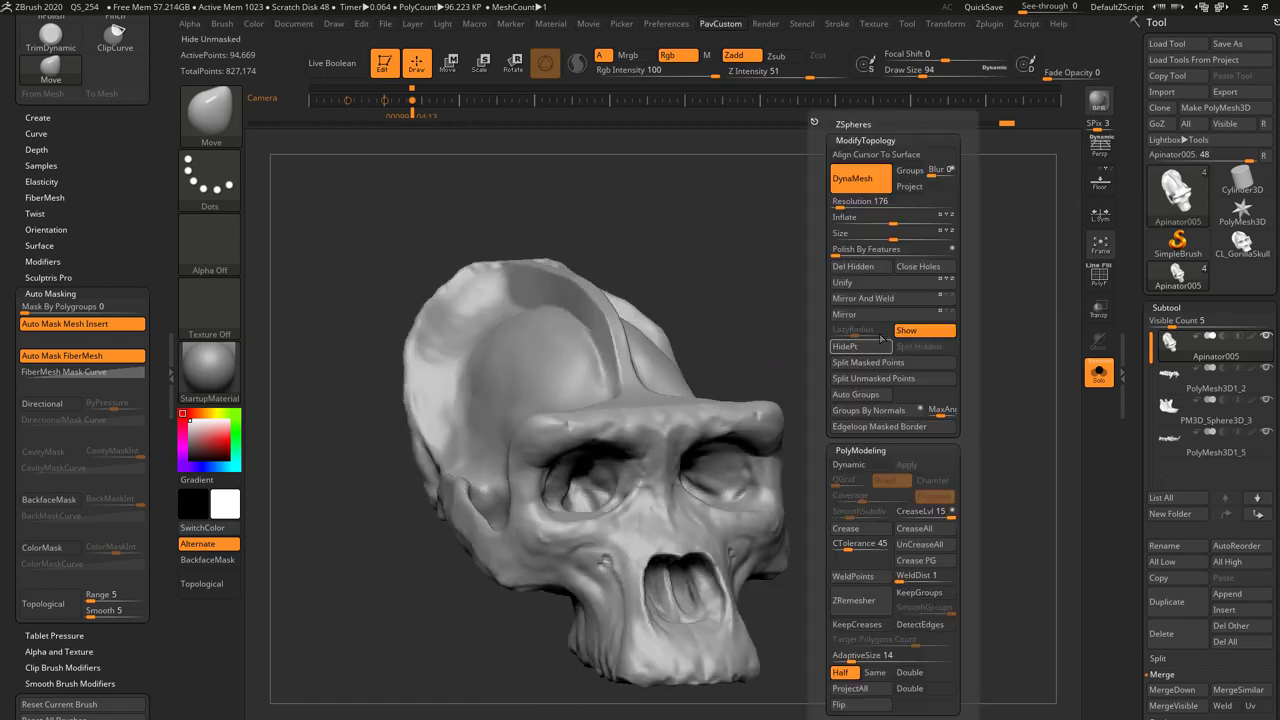
key("s")
left_click(572, 400)
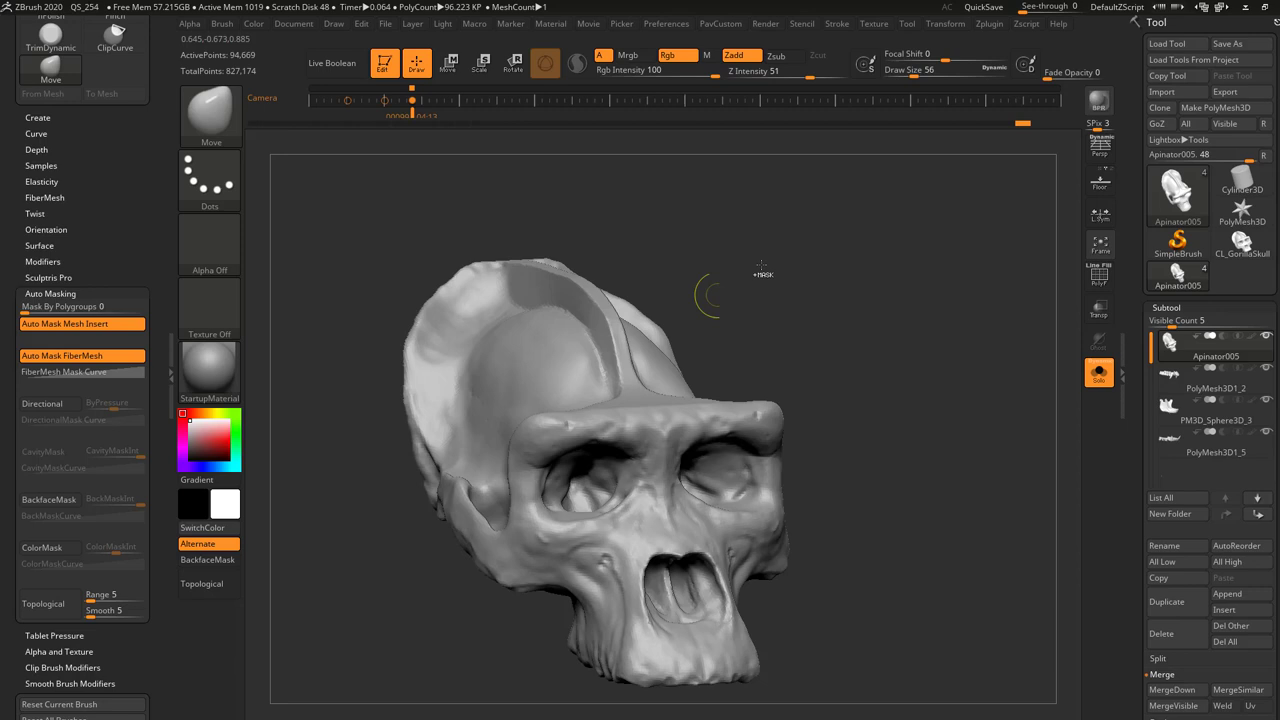
left_click_drag(789, 263, 847, 373, "ctrl")
- Display the skull's DynaMesh settings within the Geometry options
scroll(1143, 444, "down", 5)
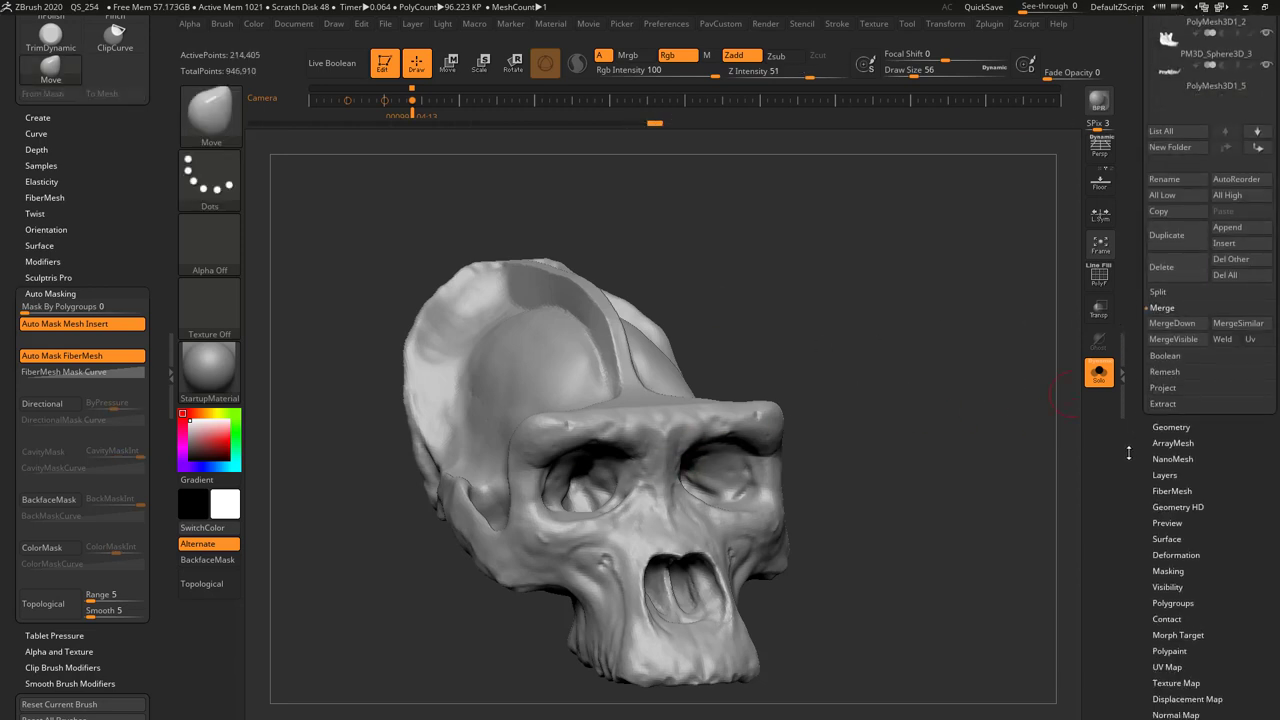
left_click_drag(1129, 453, 1129, 428)
left_click(1159, 402, "shift")
left_click_drag(1129, 494, 1129, 283)
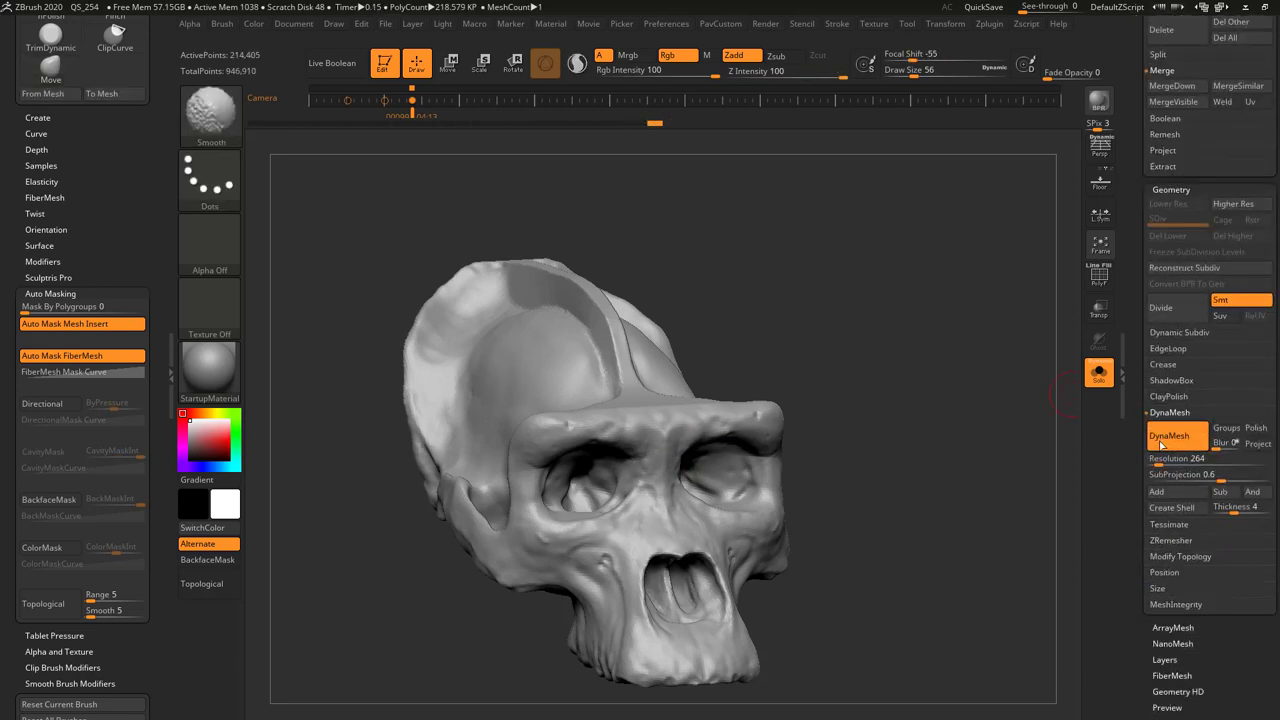
- Switch to the hPolish brush at a draw size of 68 and polish the front of the brow ridge
mouse_move(880, 377)
left_mouse_down()
mouse_move(869, 349)
mouse_move(943, 349)
mouse_move(810, 280)
left_mouse_up()
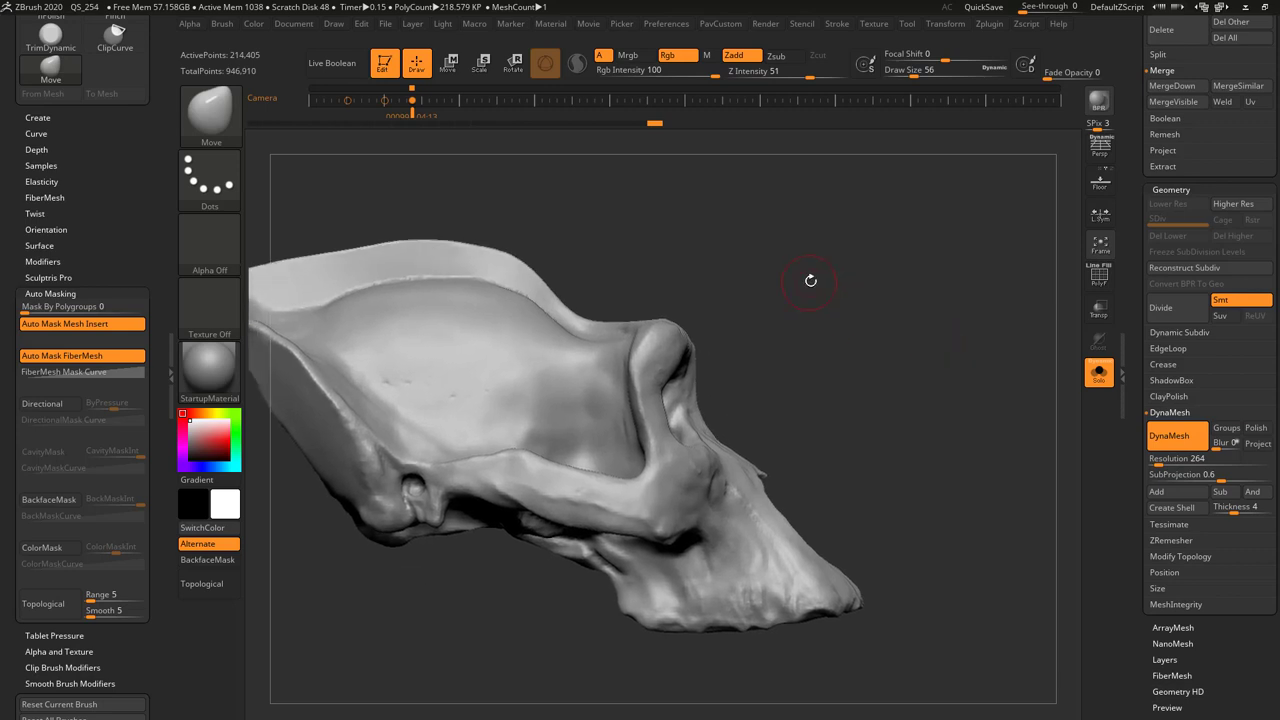
key("b")
key("h")
key("p")
left_click_drag(948, 251, 856, 300)
key("s")
left_click(675, 366)
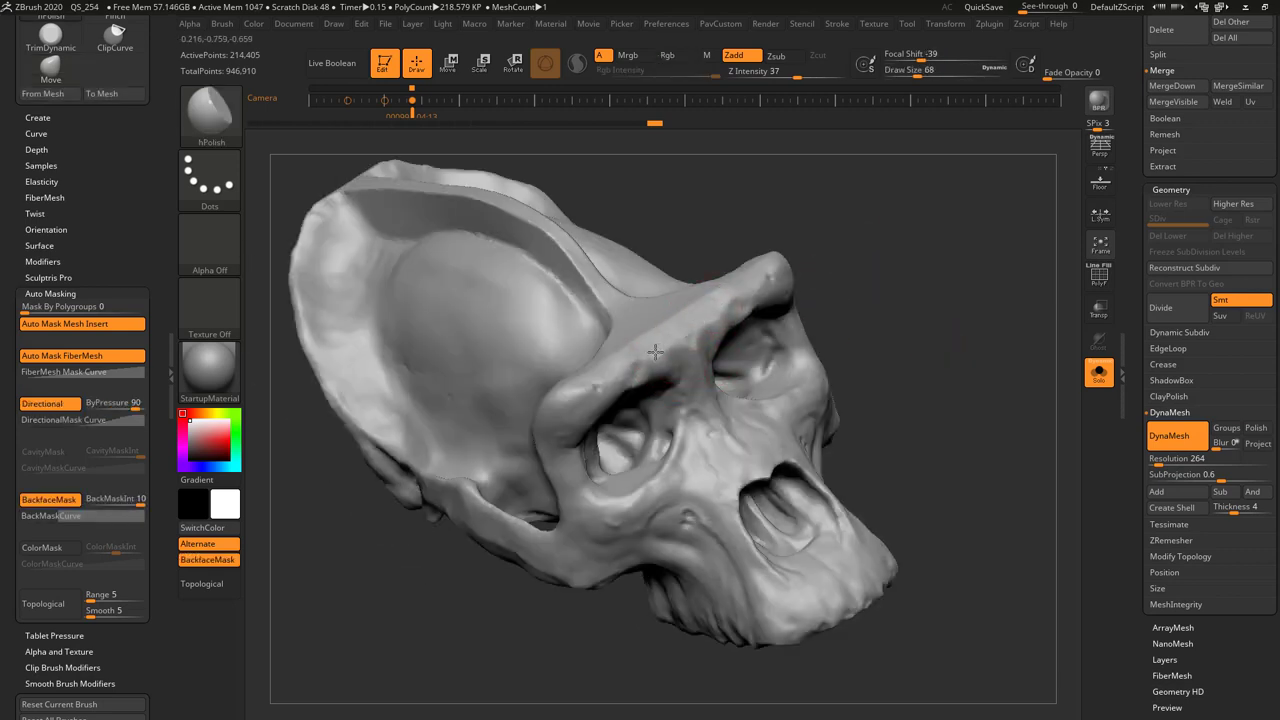
key("bracketright")
left_click_drag(722, 336, 724, 339)
- Flatten the area between the eye sockets and the nasal bridge into clean planes with hPolish at a draw size of 68
left_click_drag(930, 305, 635, 397)
key("bracketleft")
key("bracketleft")
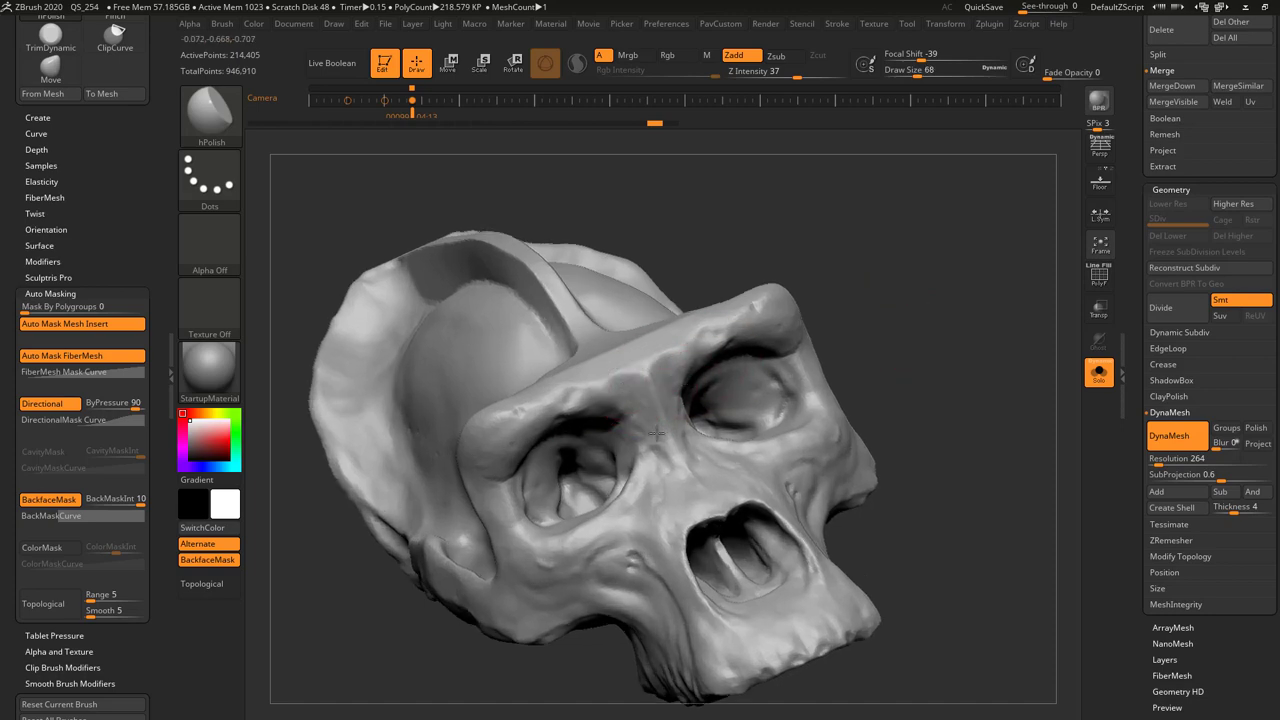
left_click_drag(895, 390, 730, 340)
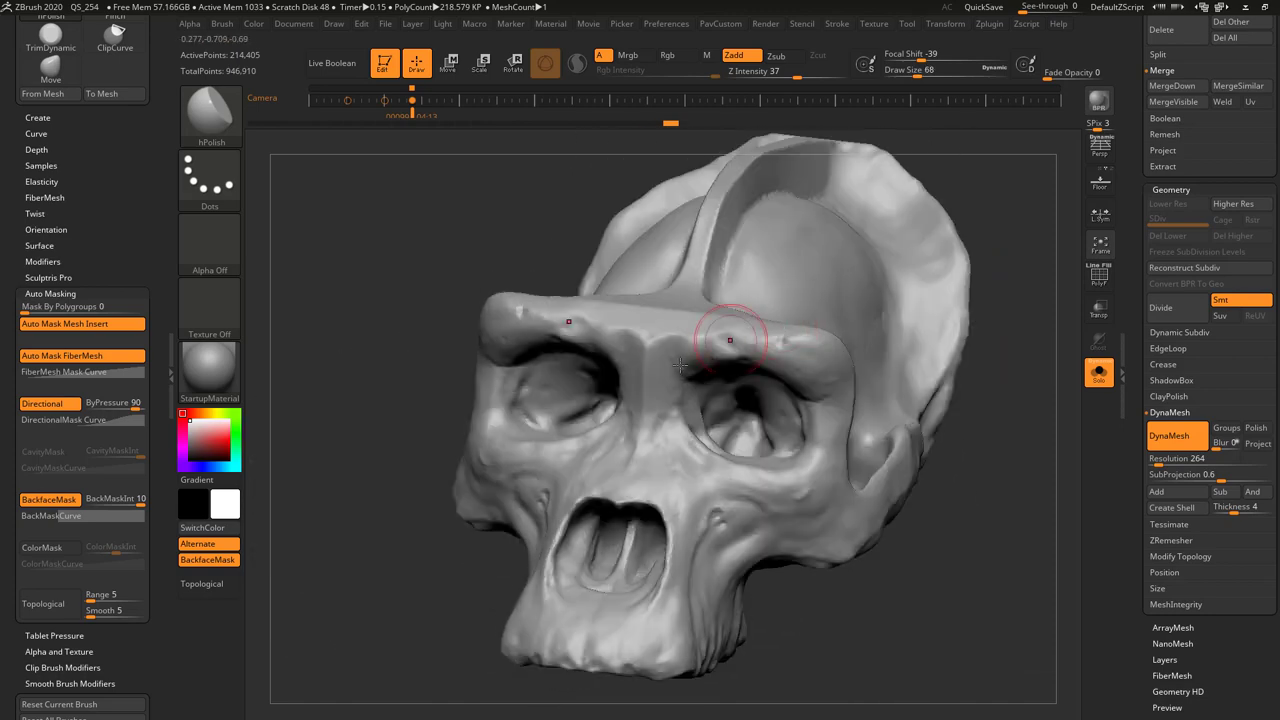
left_click_drag(972, 214, 850, 290)
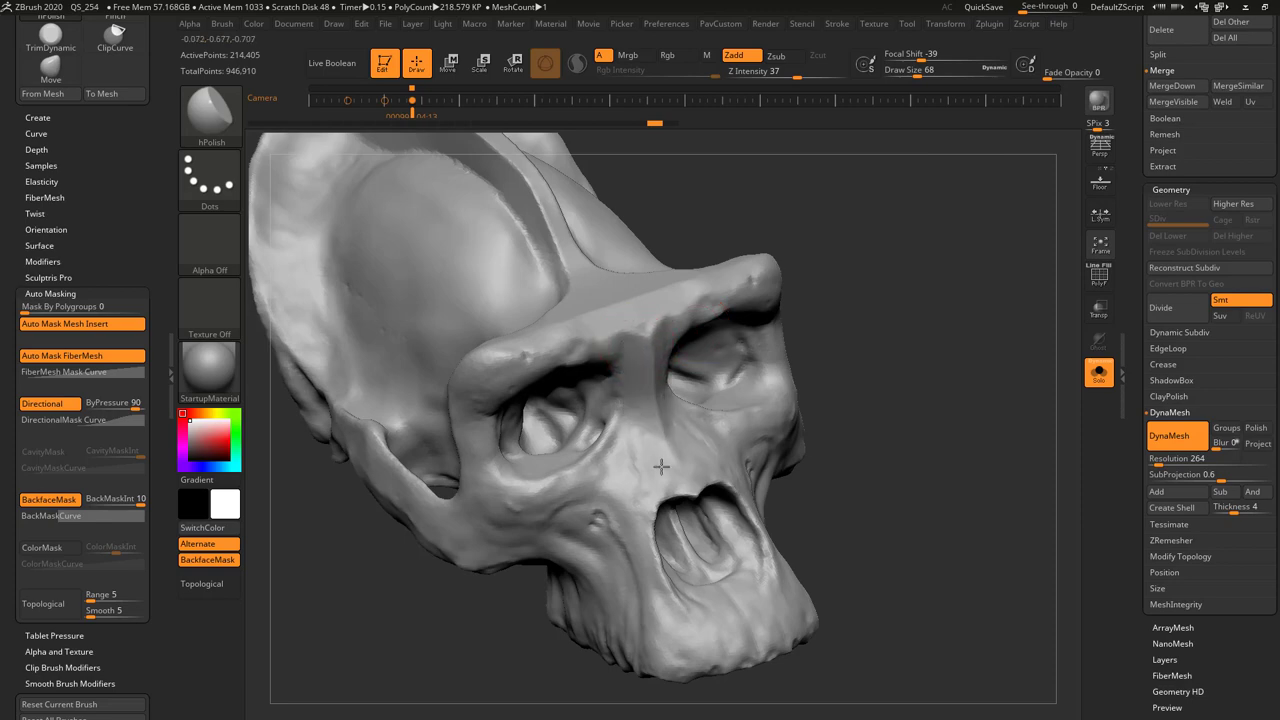
left_click_drag(872, 282, 768, 275)
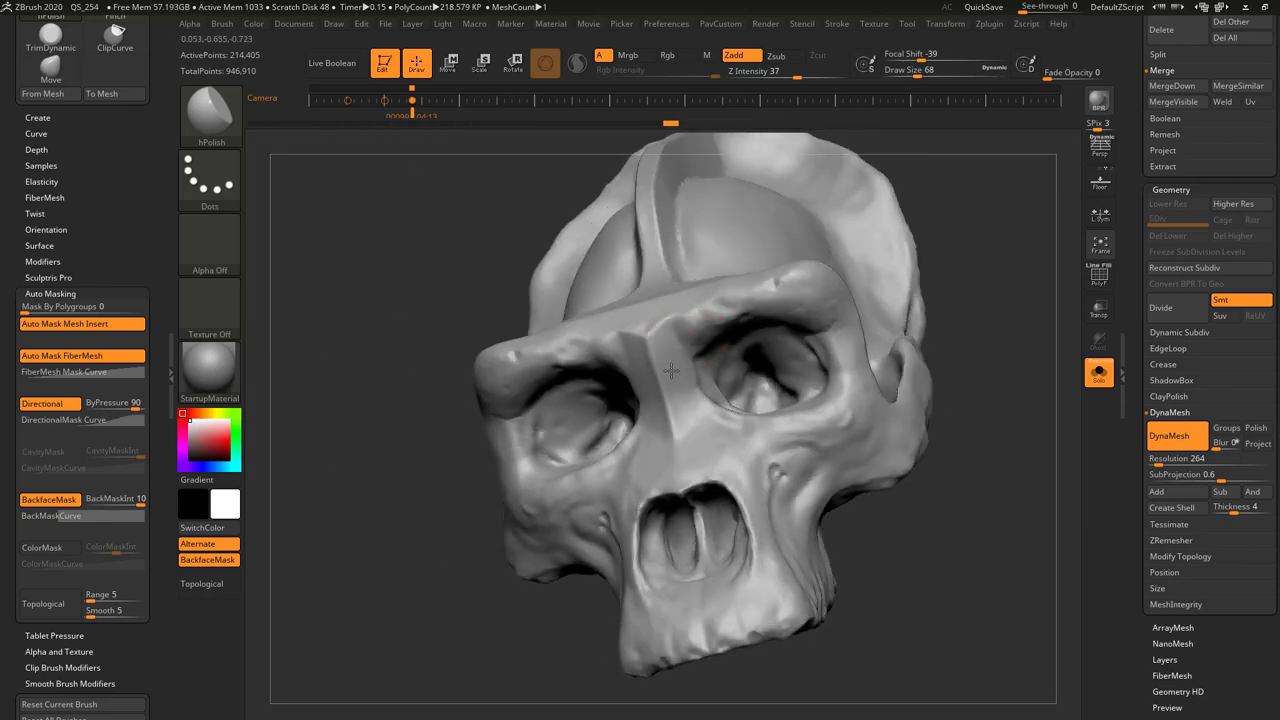
- Polish the nasal bridge further, and flatten the brow ridge's front and upper faces with hPolish at a draw size of 80
left_click_drag(350, 420, 459, 386)
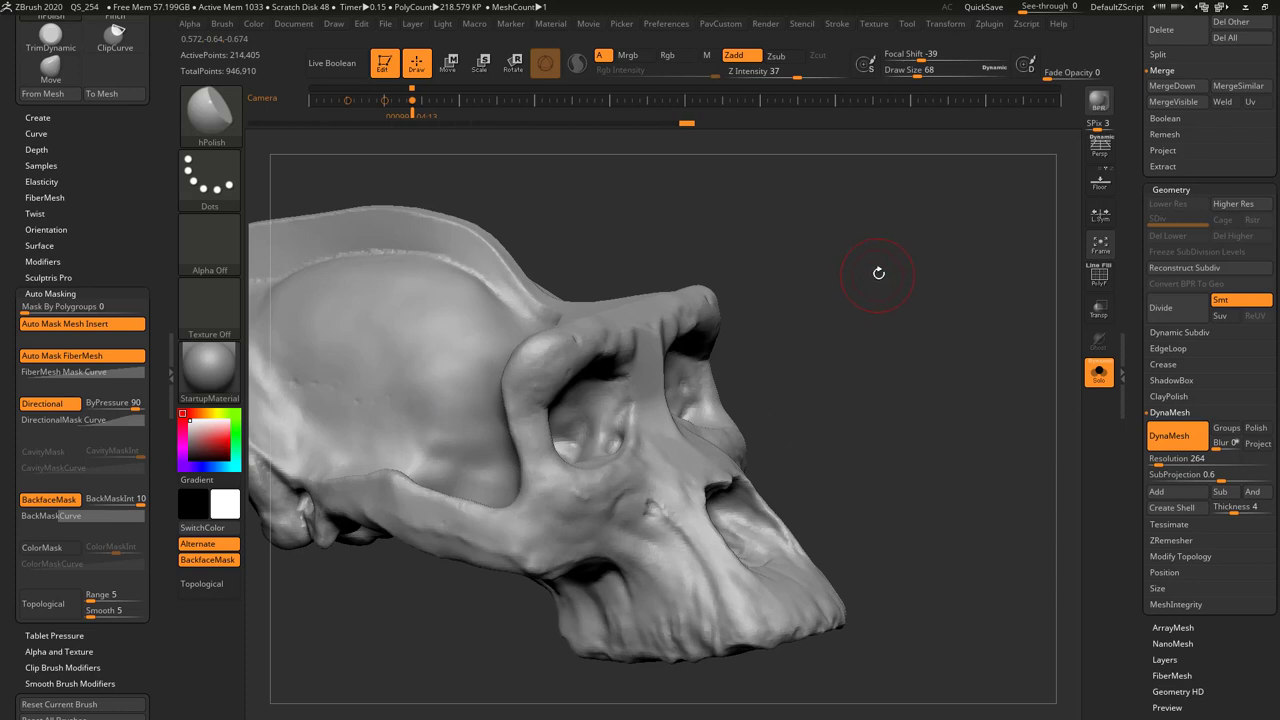
left_click_drag(878, 273, 744, 316)
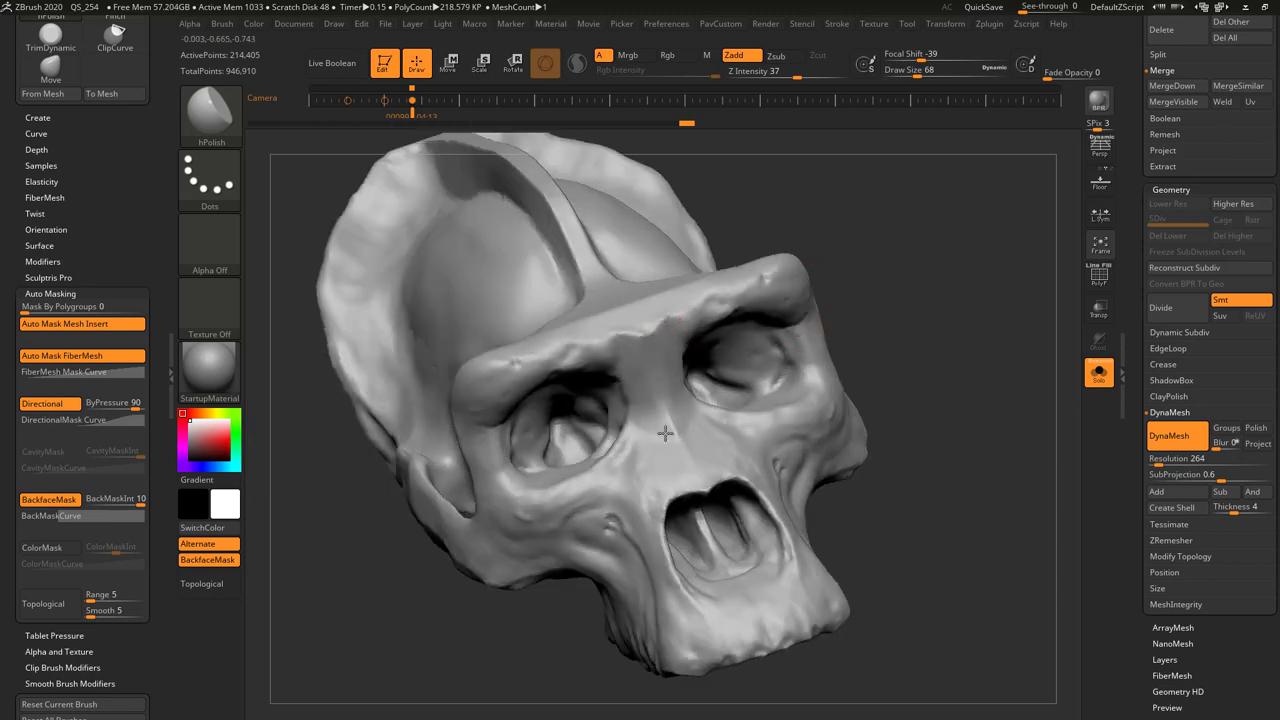
left_click_drag(665, 433, 664, 402)
mouse_move(877, 290)
left_mouse_down()
mouse_move(911, 269)
mouse_move(801, 315)
left_mouse_up()
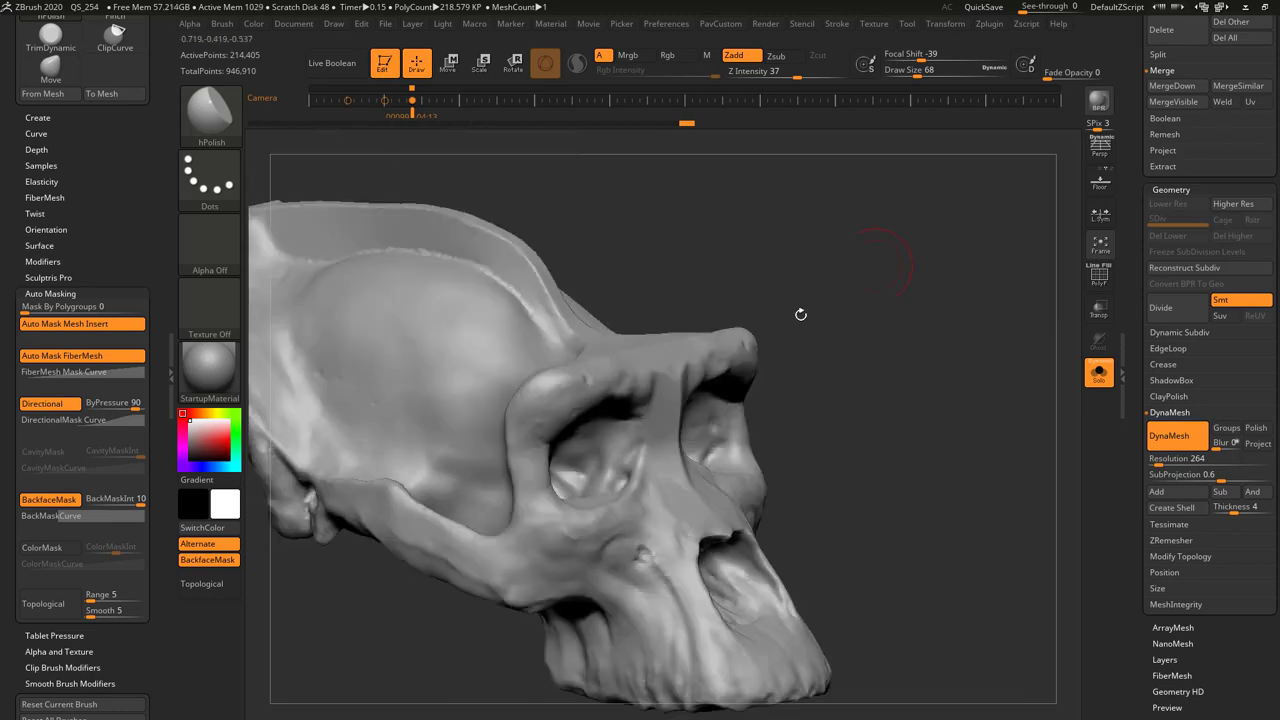
key("[")
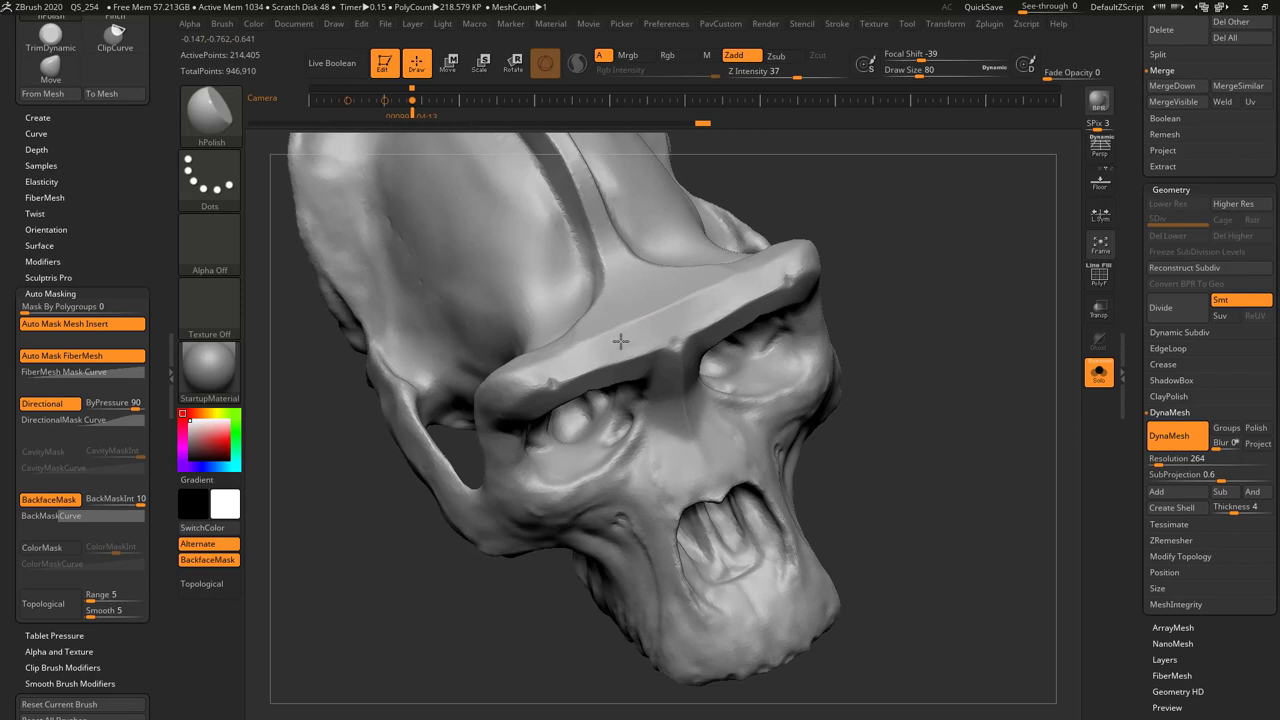
- Flatten the brow ridge's upper face and its outer corner beside the eye socket with hPolish at a draw size of 80
mouse_move(621, 341)
left_mouse_down()
mouse_move(557, 371)
mouse_move(623, 346)
left_mouse_up()
left_click_drag(854, 255, 876, 257)
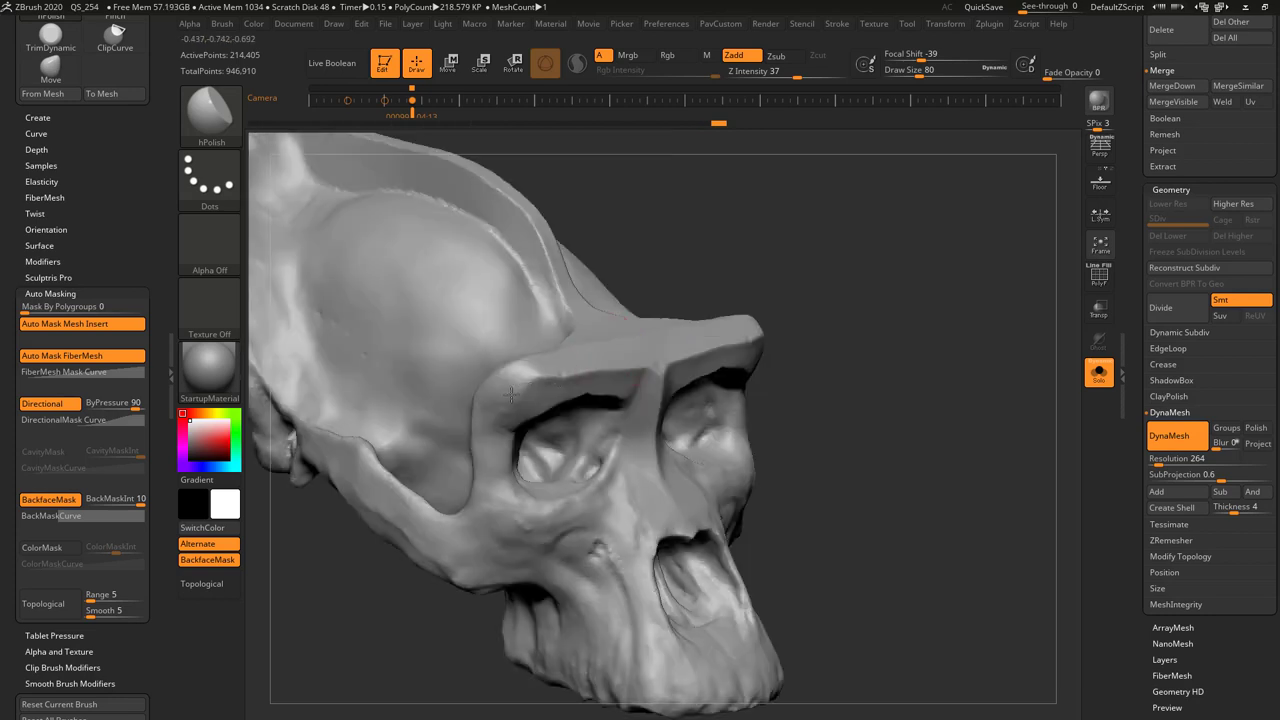
left_click_drag(781, 312, 500, 385)
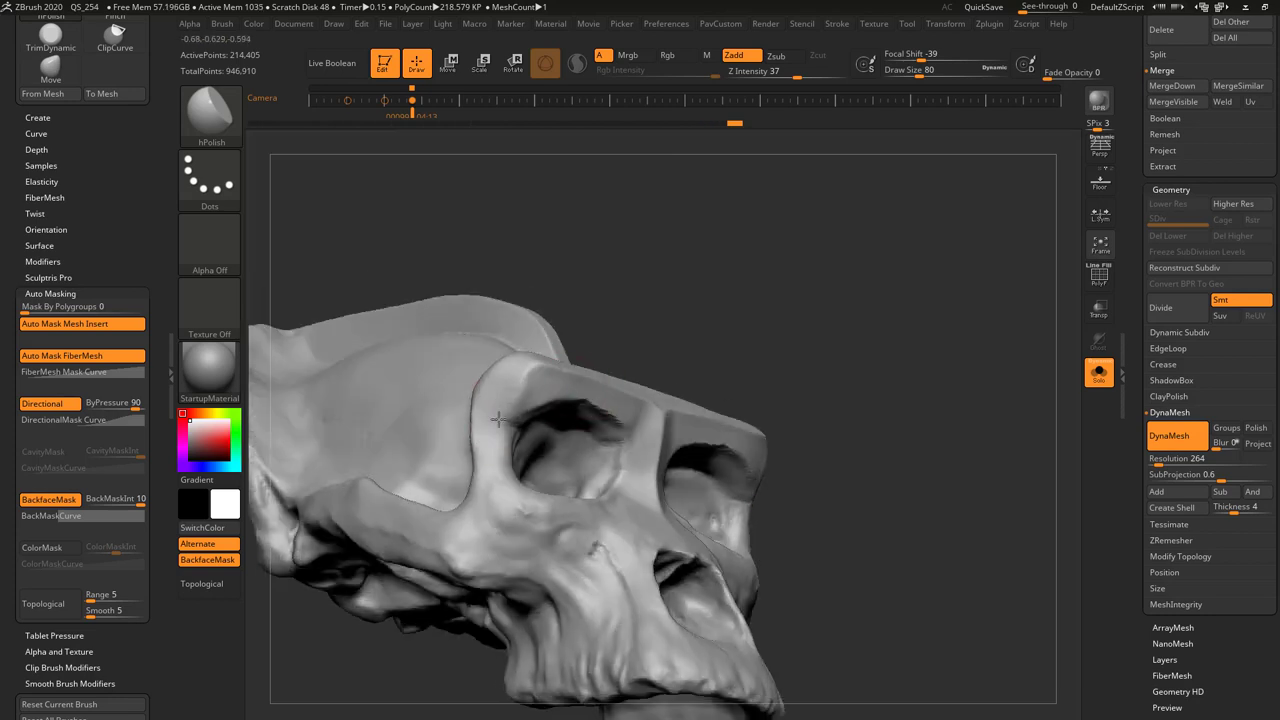
left_click_drag(499, 443, 518, 364)
- Polish the upper and inner rims of the eye sockets with hPolish at a draw size of 80
left_click_drag(640, 315, 560, 330)
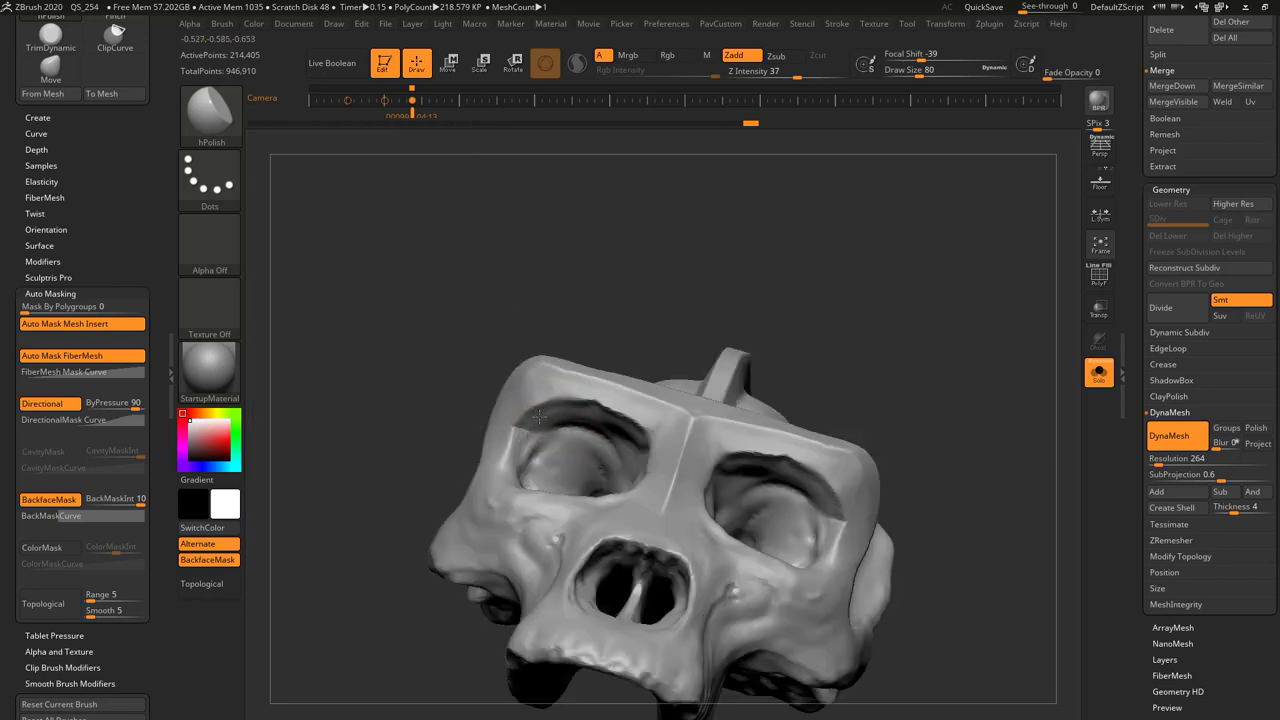
left_click_drag(556, 427, 520, 456)
mouse_move(580, 308)
left_mouse_down()
mouse_move(655, 332)
mouse_move(611, 432)
left_mouse_up()
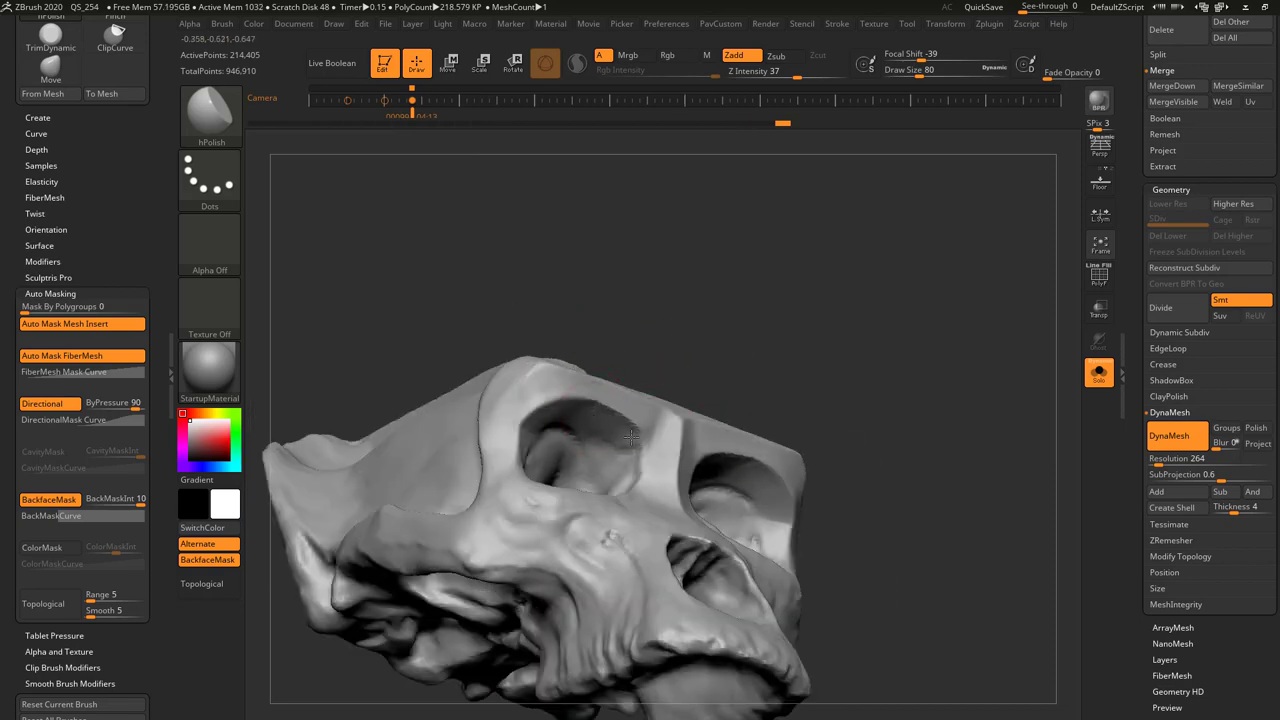
left_click_drag(631, 437, 793, 365)
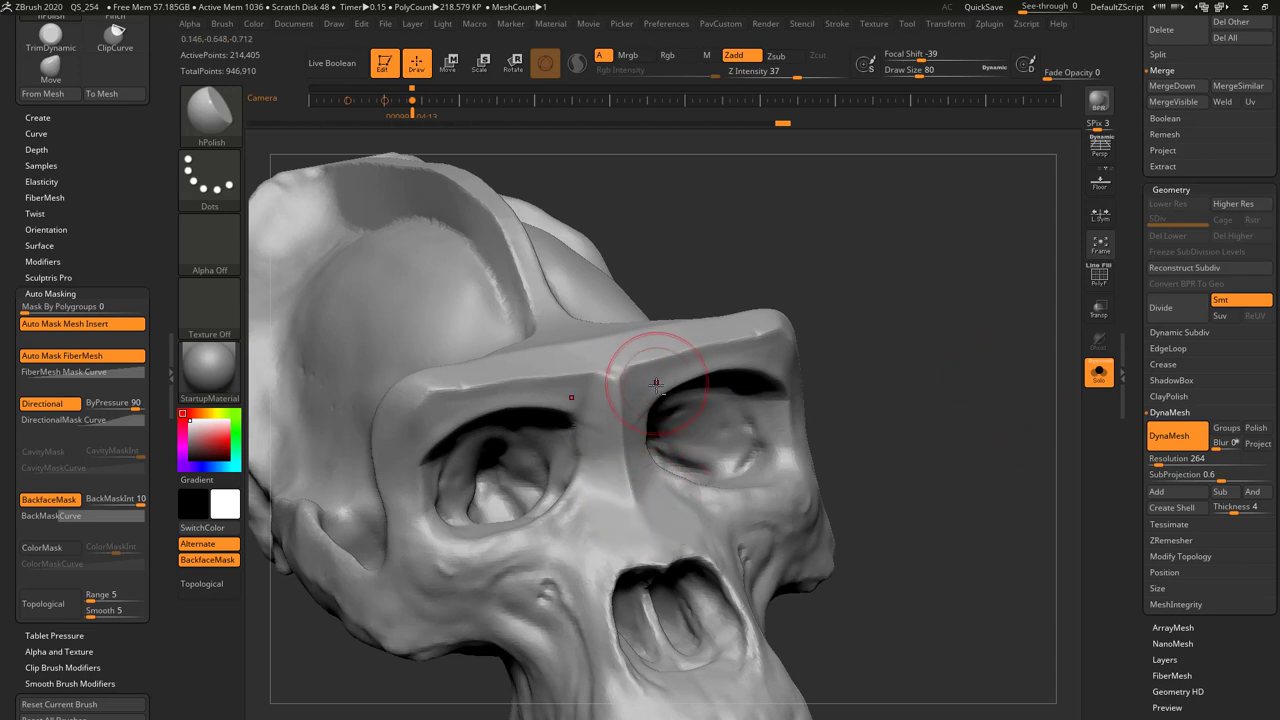
- Flatten the nasal bridge between the eye sockets and the centre of the brow ridge above it with hPolish
left_click_drag(615, 421, 626, 480)
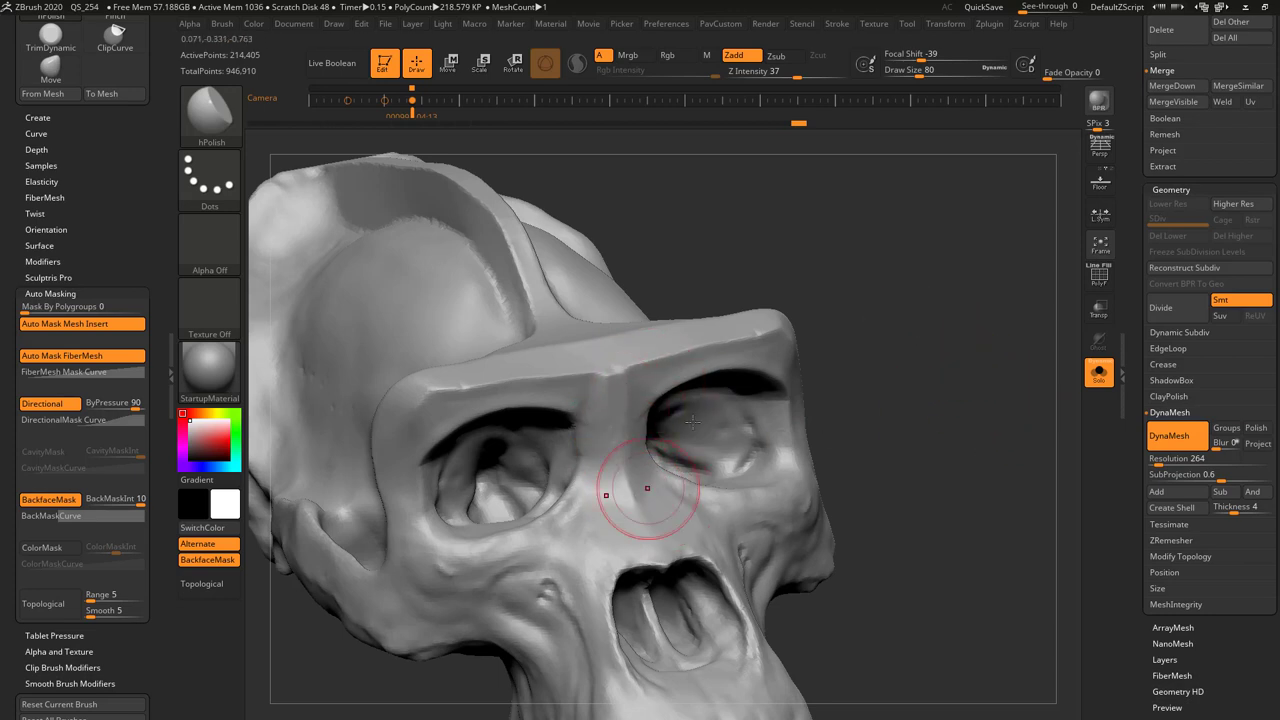
right_click_drag(648, 490, 631, 400)
left_click_drag(631, 402, 618, 380)
left_click_drag(838, 303, 930, 288)
- Display the brush's Samples settings, and switch to the TrimDynamic brush
left_click_drag(79, 149, 79, 180)
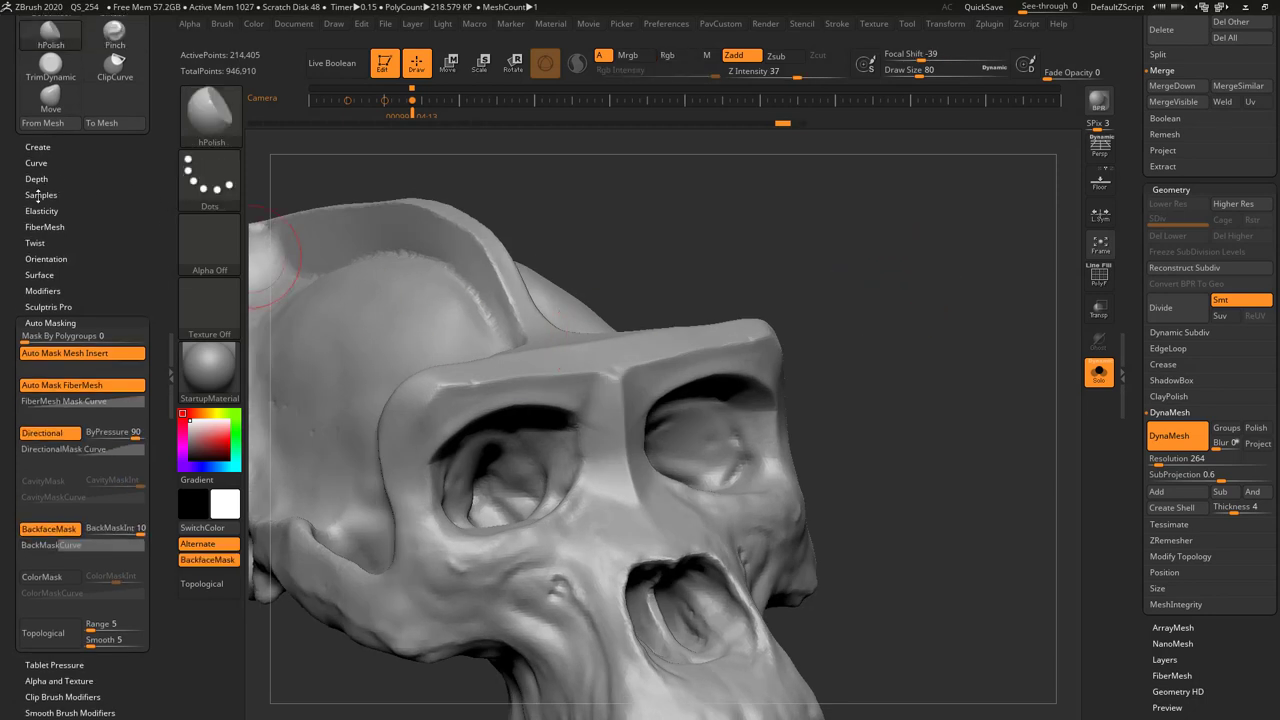
left_click(42, 197)
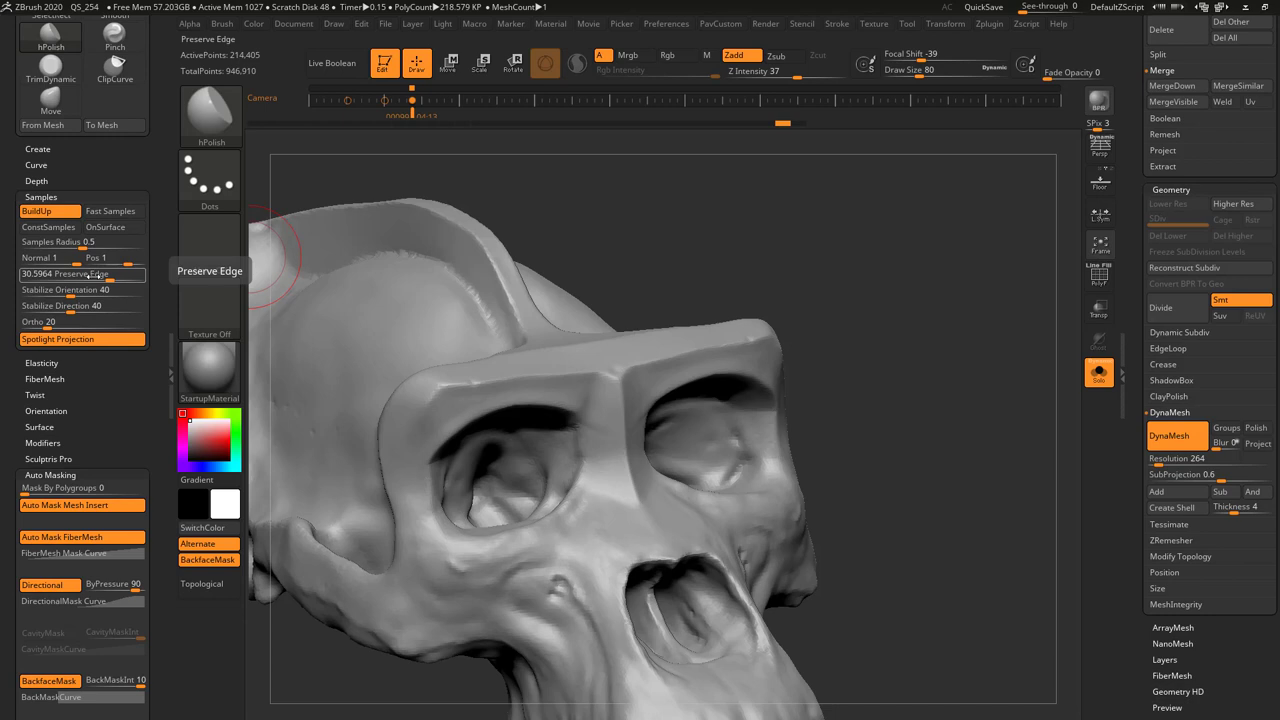
key("b")
key("t")
key("d")
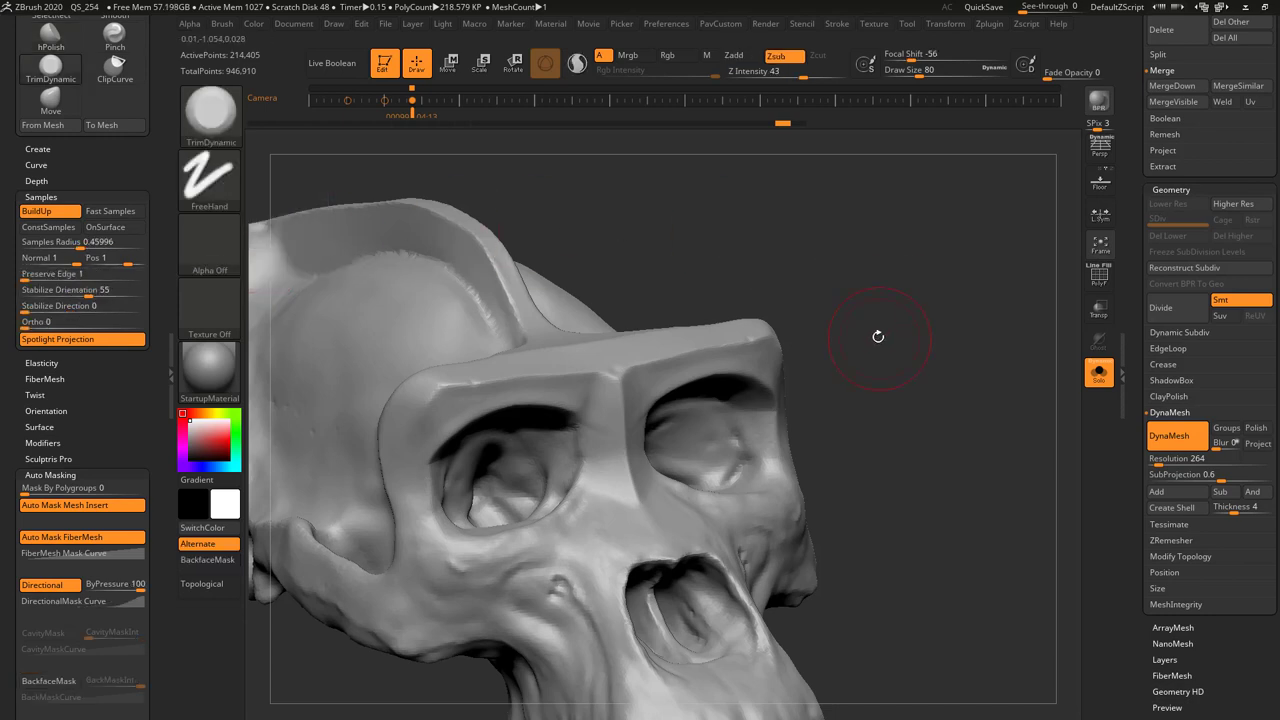
- Trim the brow ridge's front edge and outer corner down the eye socket's side with TrimDynamic at a draw size of 68
mouse_move(880, 337)
left_mouse_down()
mouse_move(905, 297)
mouse_move(868, 322)
left_mouse_up()
key("[")
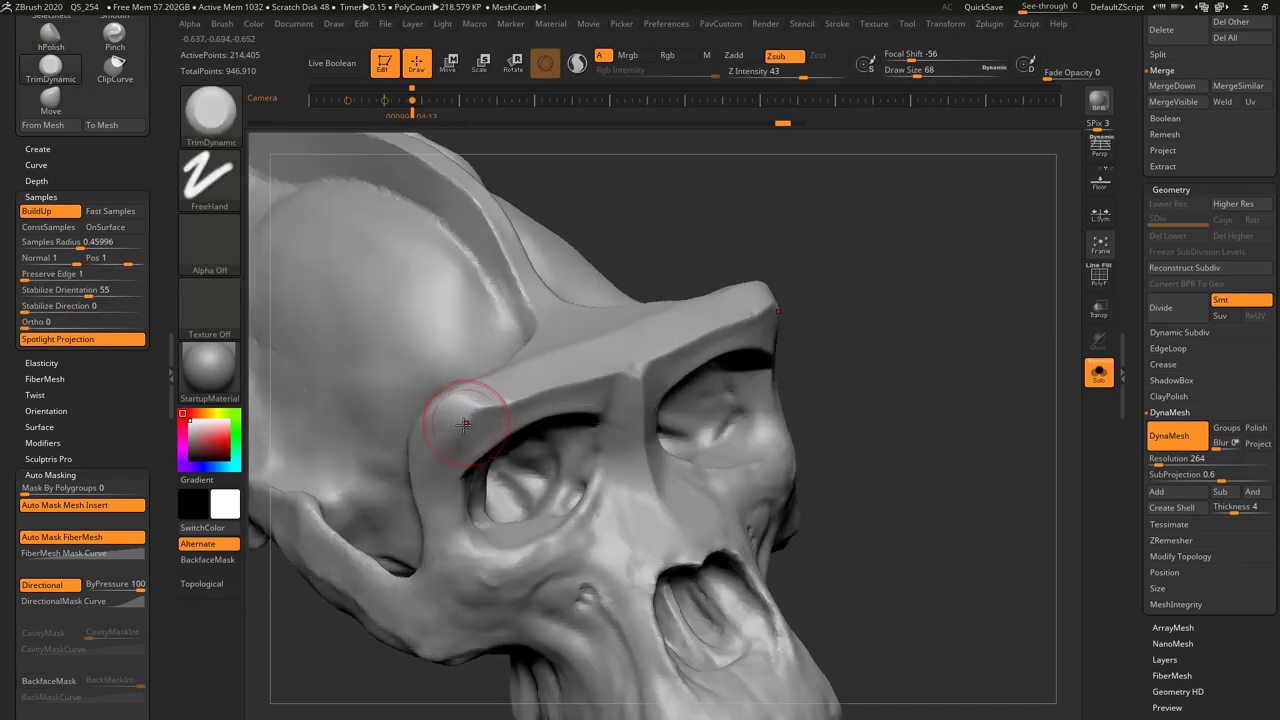
left_click_drag(466, 418, 603, 374)
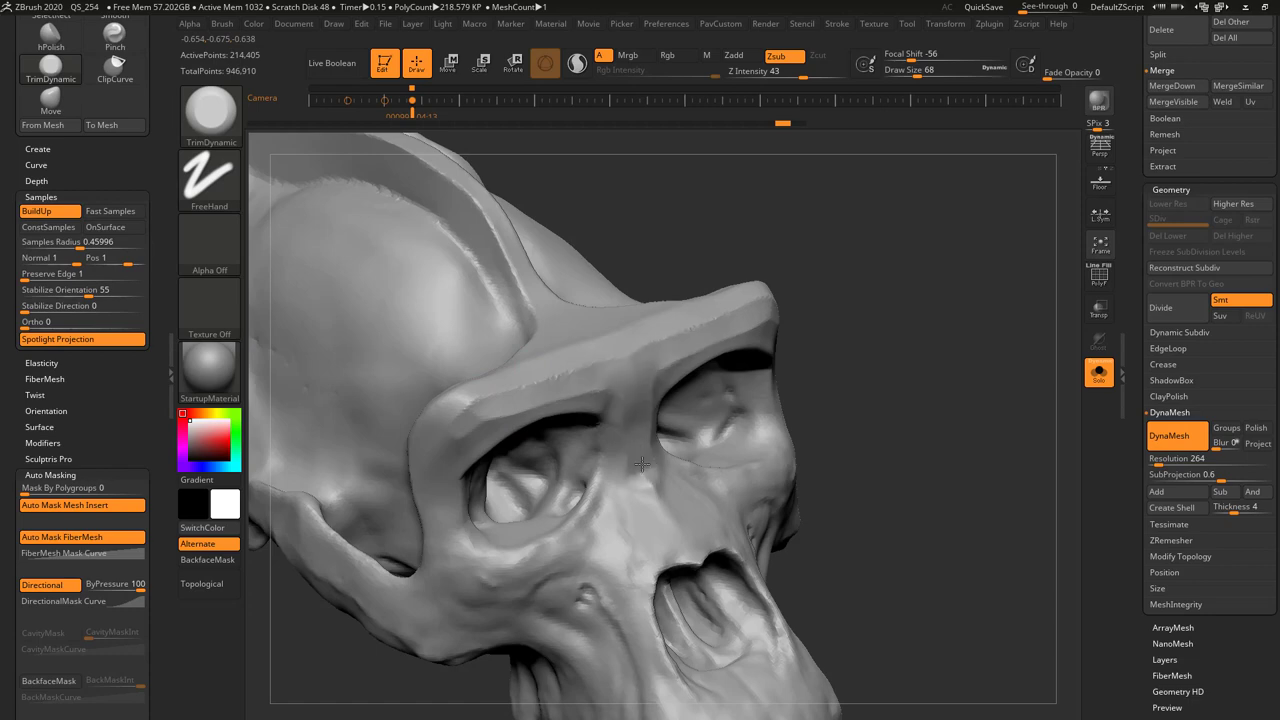
left_click_drag(1058, 427, 686, 371)
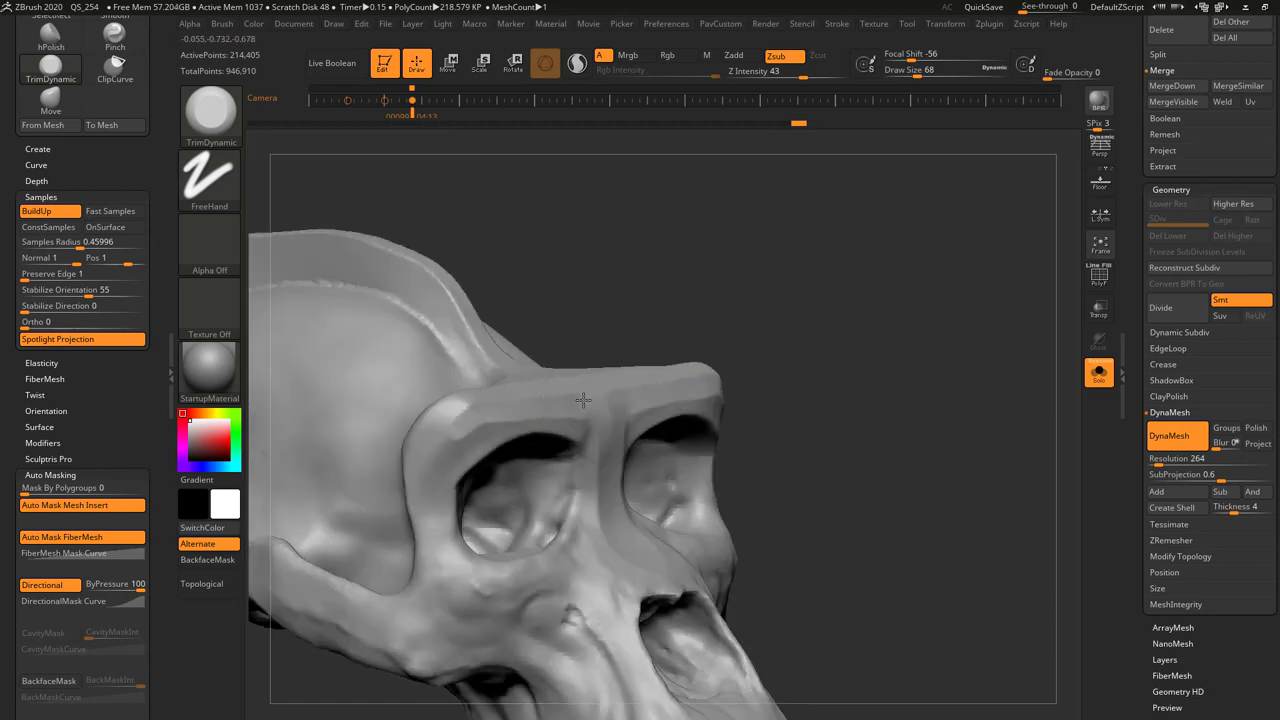
left_click_drag(432, 485, 448, 556)
left_click_drag(700, 290, 797, 363)
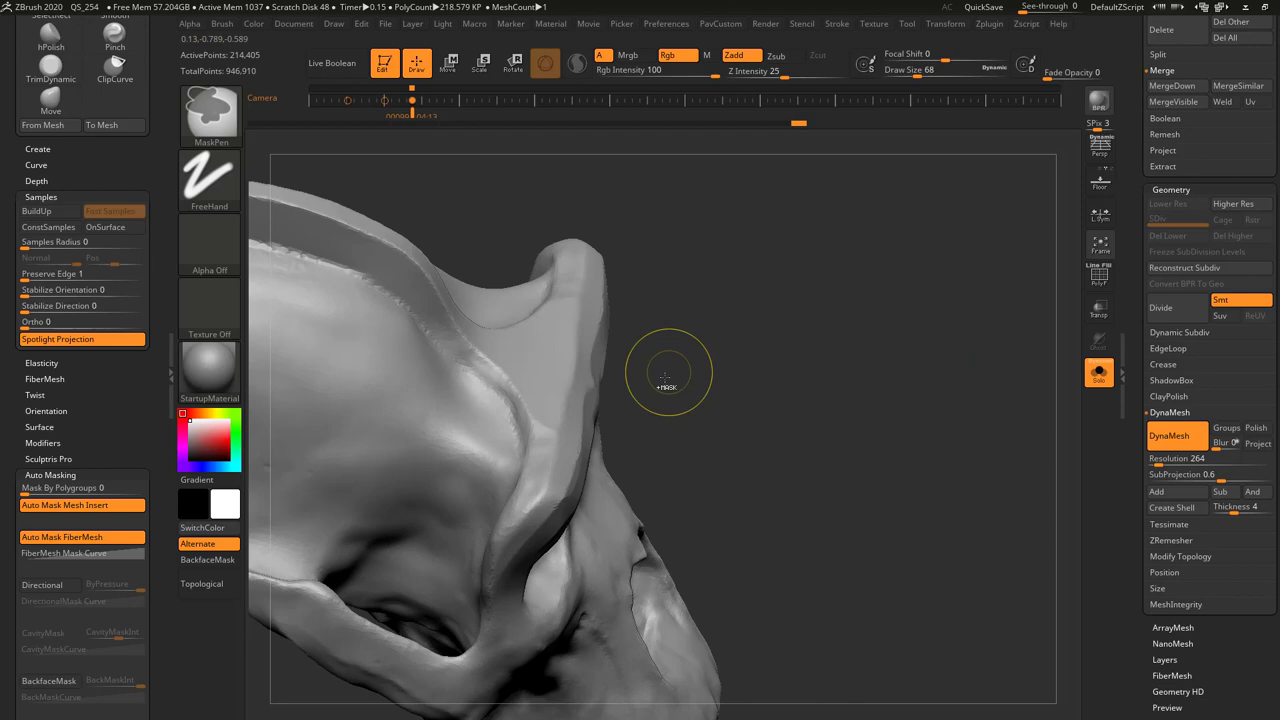
left_click_drag(545, 480, 545, 558, "shift")
- Trim the edges of the cranium crest with TrimDynamic, using draw sizes of 65 and 41
mouse_move(850, 360)
left_mouse_down()
mouse_move(737, 331)
mouse_move(600, 400)
left_mouse_up()
mouse_move(737, 331)
left_mouse_down()
mouse_move(768, 358)
mouse_move(697, 317)
left_mouse_up()
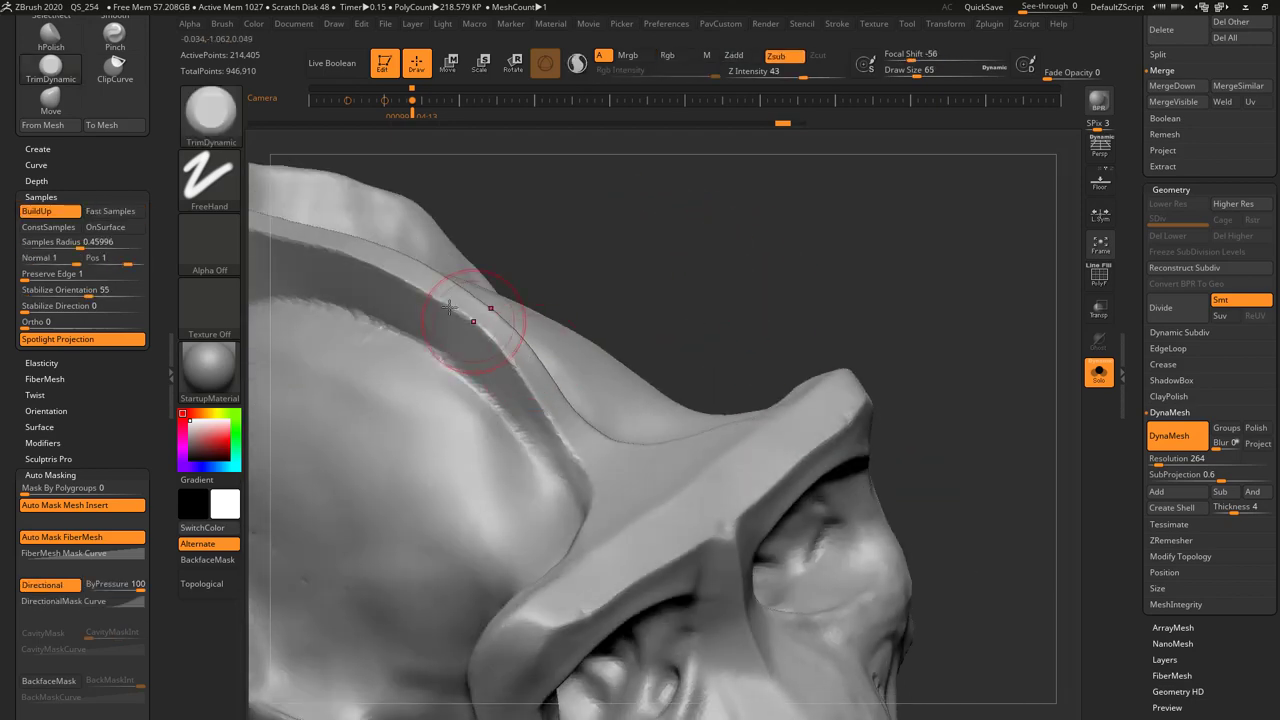
left_click_drag(510, 354, 540, 386)
mouse_move(815, 240)
left_mouse_down()
mouse_move(748, 208)
mouse_move(640, 300)
left_mouse_up()
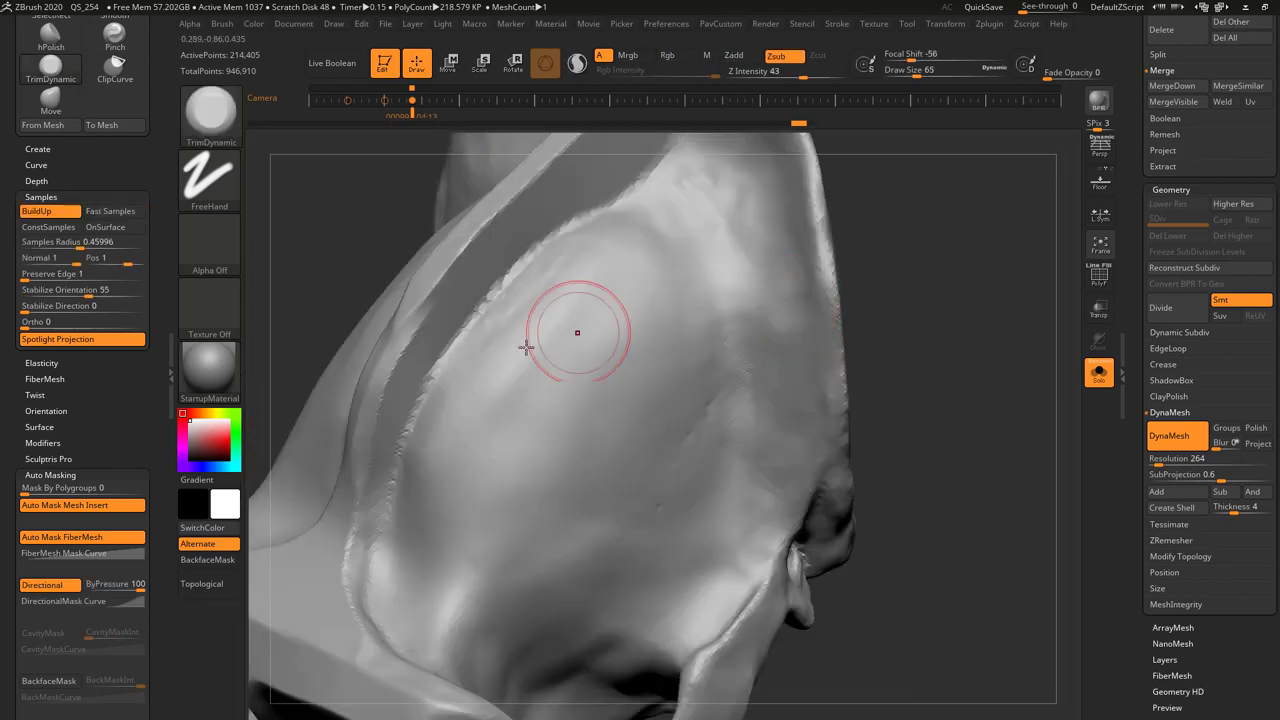
mouse_move(390, 330)
left_mouse_down("shift")
mouse_move(382, 445)
mouse_move(374, 389)
left_mouse_up("shift")
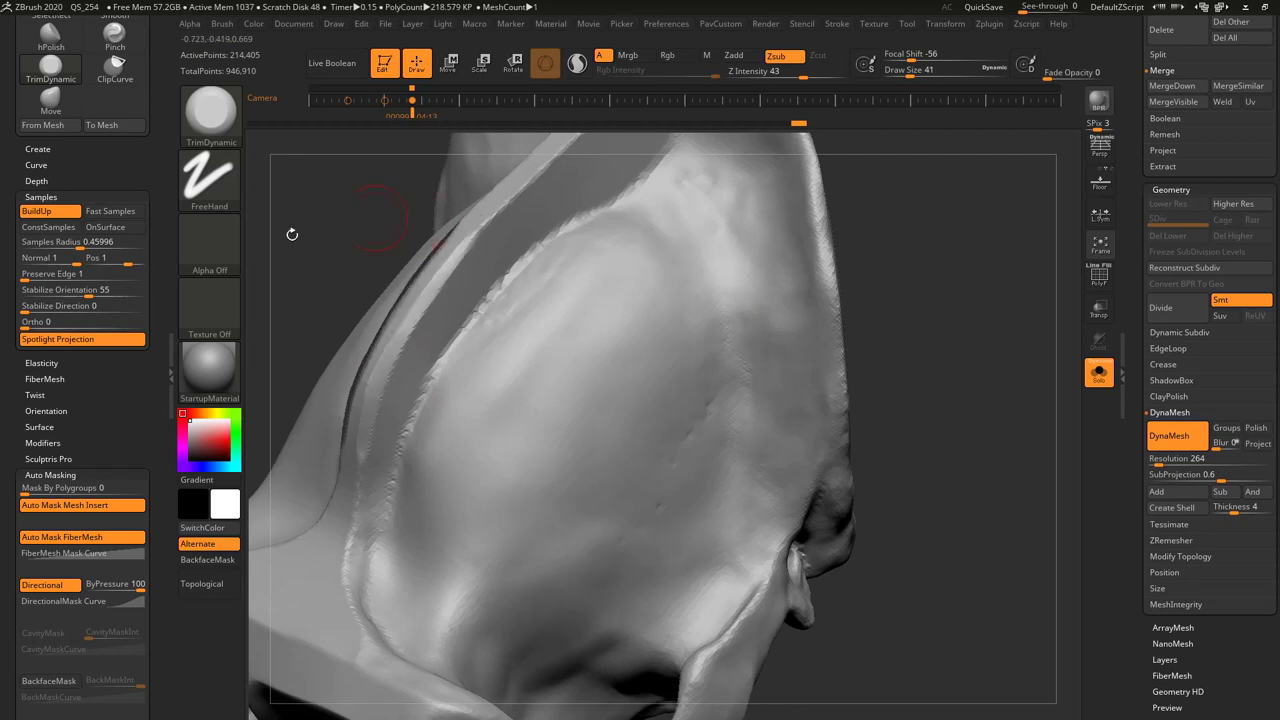
mouse_move(289, 234)
left_mouse_down()
mouse_move(363, 286)
mouse_move(926, 260)
mouse_move(963, 274)
mouse_move(926, 189)
mouse_move(983, 211)
mouse_move(950, 260)
mouse_move(996, 263)
mouse_move(1010, 300)
mouse_move(924, 340)
mouse_move(958, 306)
left_mouse_up()
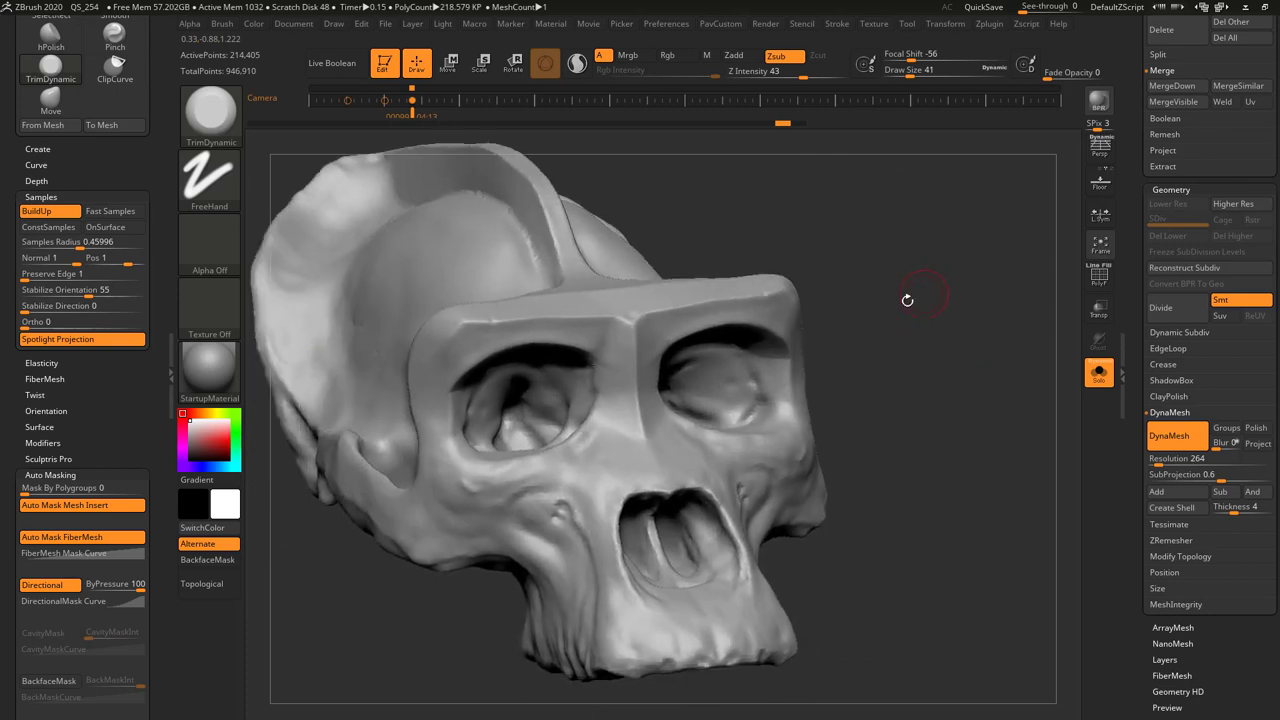
- Polish the middle of the brow ridge with hPolish at a draw size of 49, and update the skull's DynaMesh
key("b")
key("h")
key("p")
key("s")
mouse_move(612, 336)
left_mouse_down()
mouse_move(621, 360)
mouse_move(610, 352)
left_mouse_up()
left_click_drag(880, 380, 855, 435)
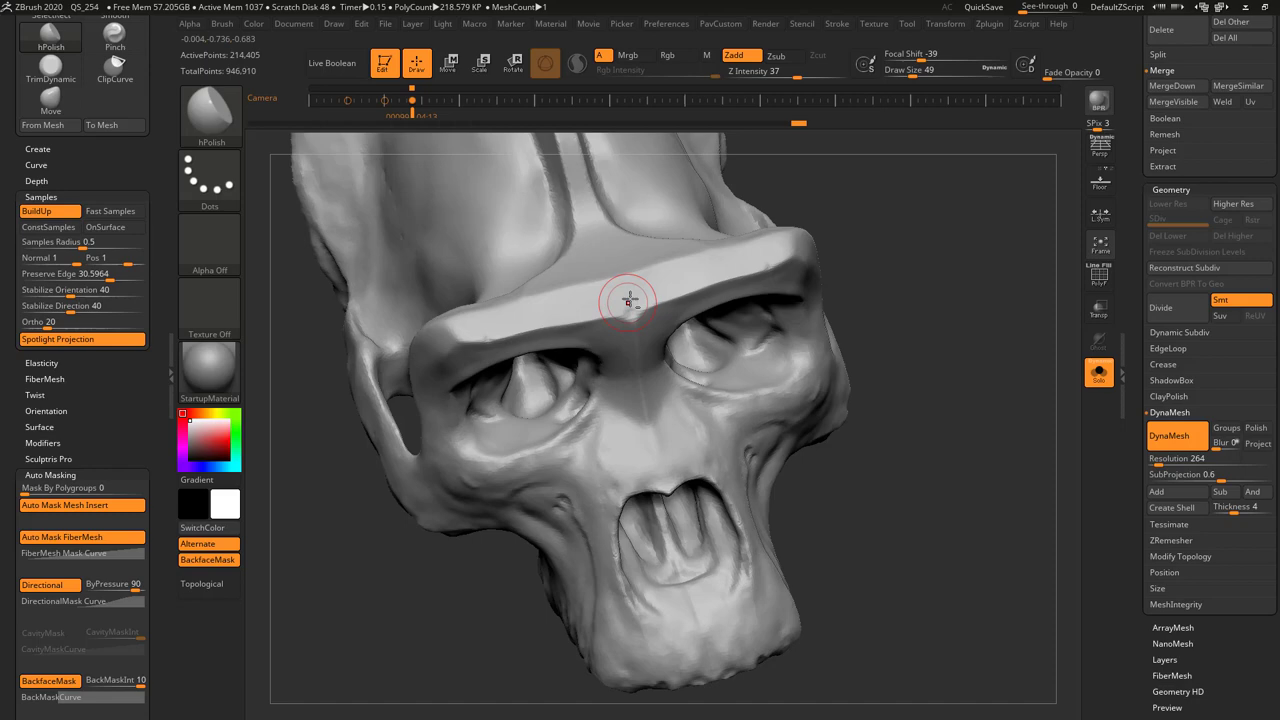
left_click_drag(629, 300, 637, 322)
left_click_drag(885, 310, 860, 250)
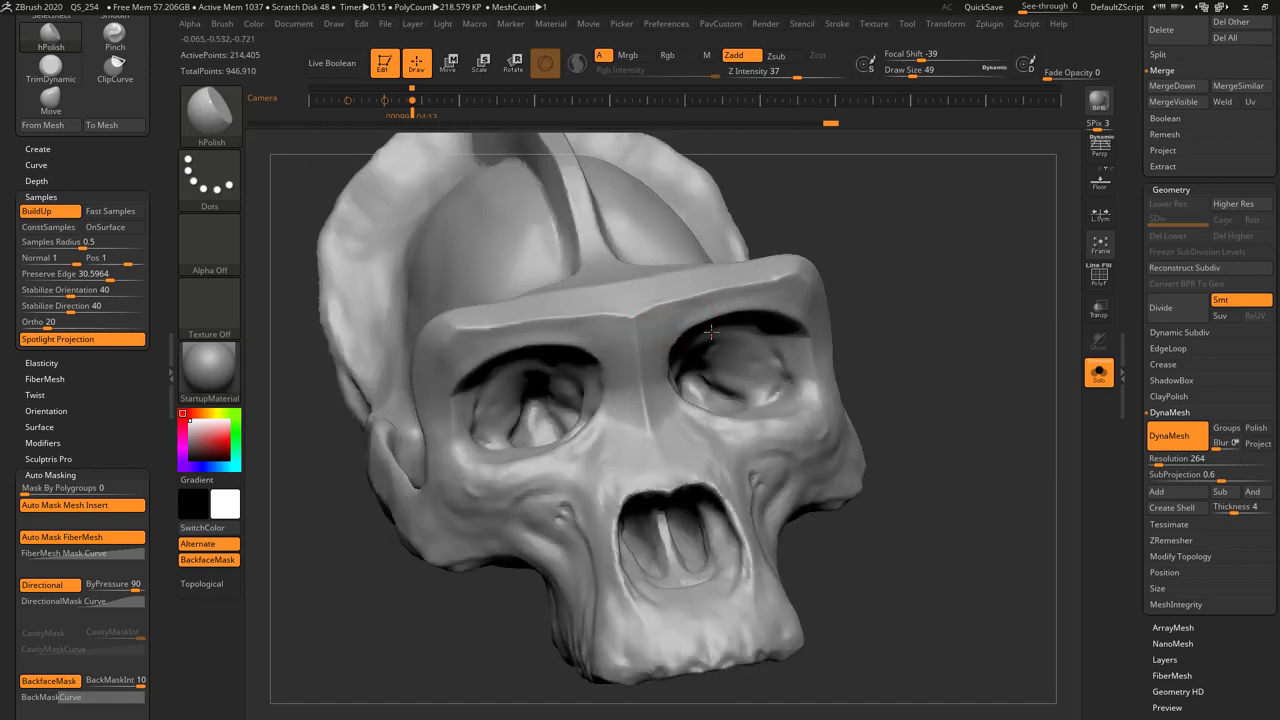
left_click_drag(710, 331, 622, 386)
left_click_drag(718, 230, 776, 308, "ctrl")
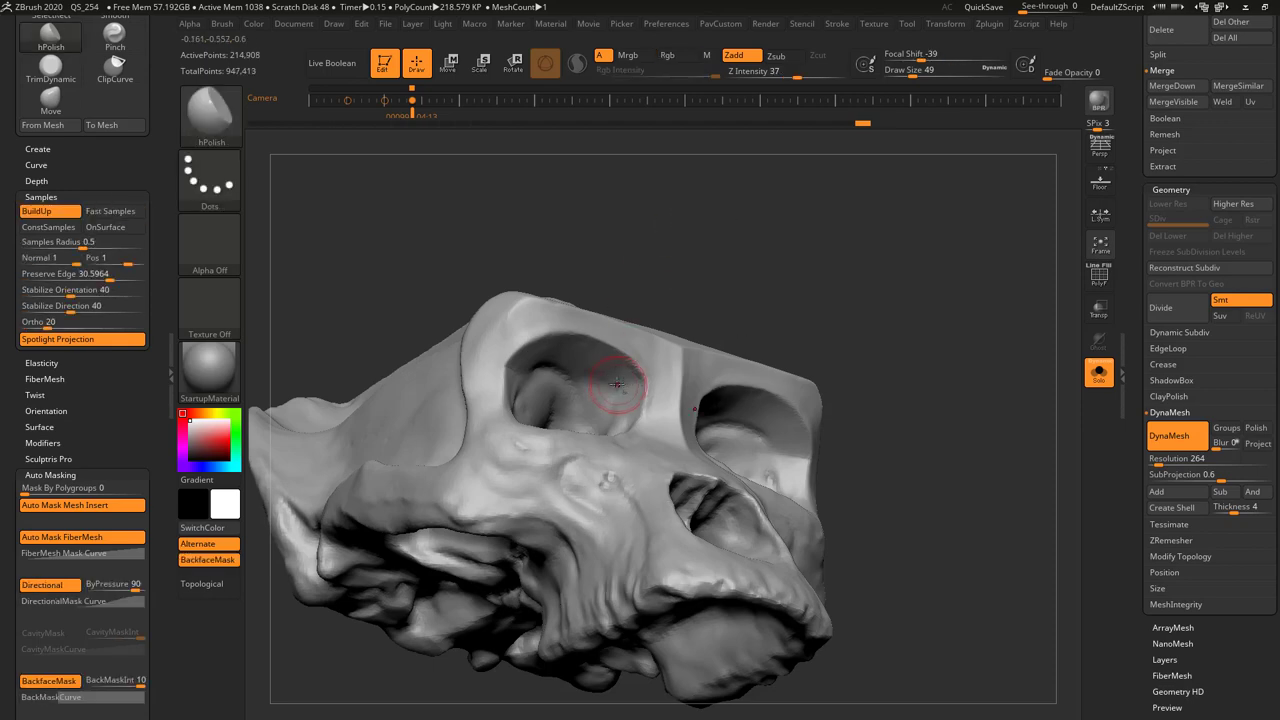
- Polish the eye socket's upper rim and the brow ridge's outer corner with hPolish at a draw size of 49
left_click_drag(655, 300, 580, 326)
left_click_drag(530, 272, 507, 313)
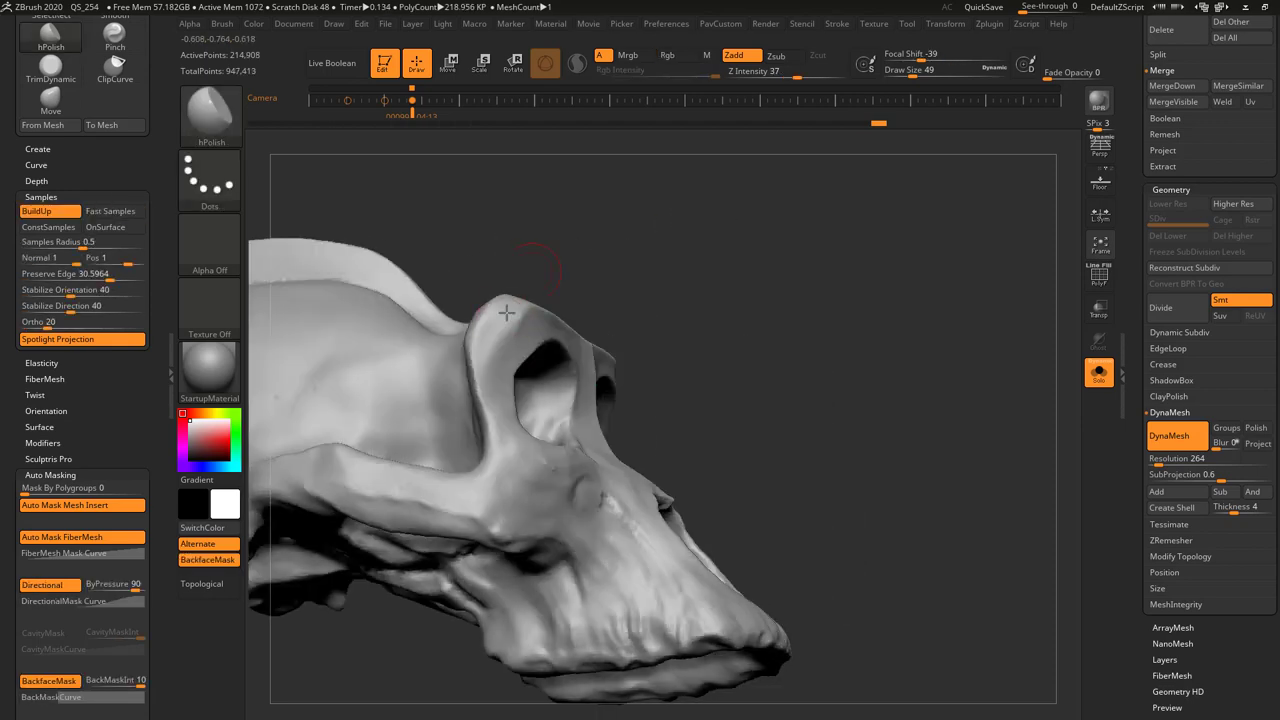
right_click_drag(583, 236, 517, 340)
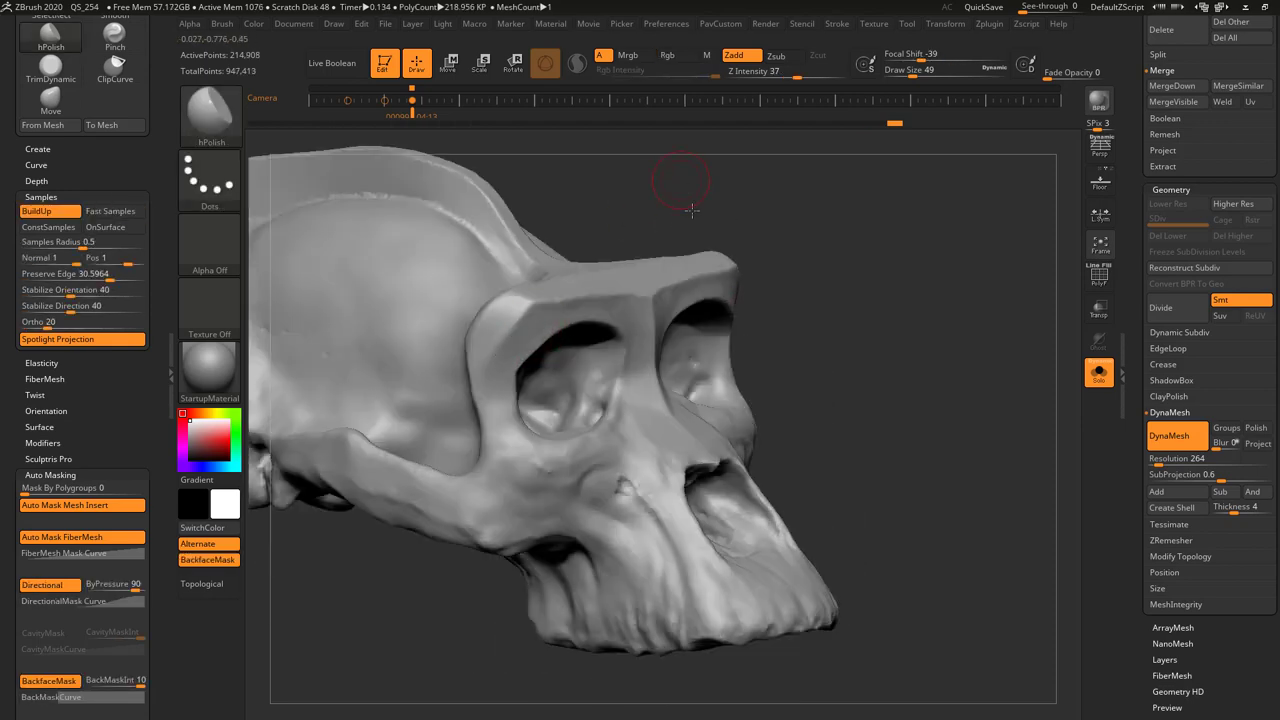
- Flatten the brow ridge's front face and the outer eye socket rim into broad planes with hPolish at a draw size of 90
mouse_move(692, 210)
left_mouse_down()
mouse_move(674, 262)
mouse_move(572, 266)
left_mouse_up()
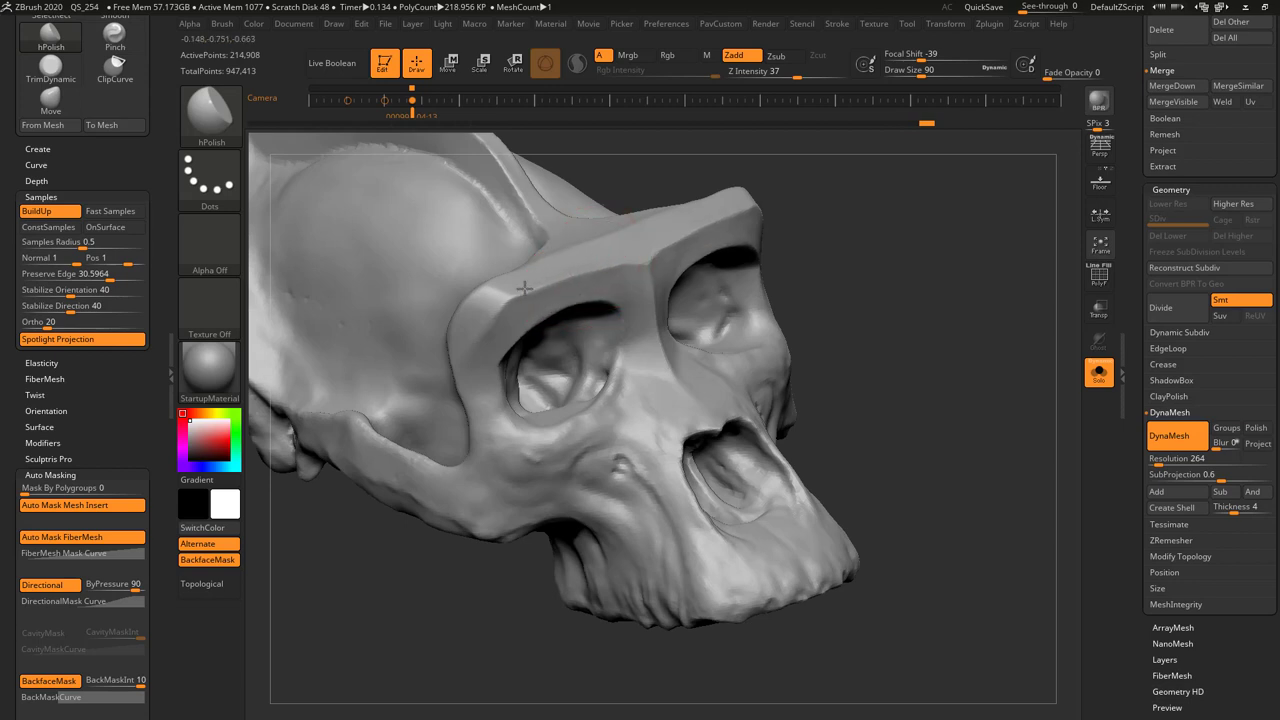
right_click_drag(489, 301, 752, 177)
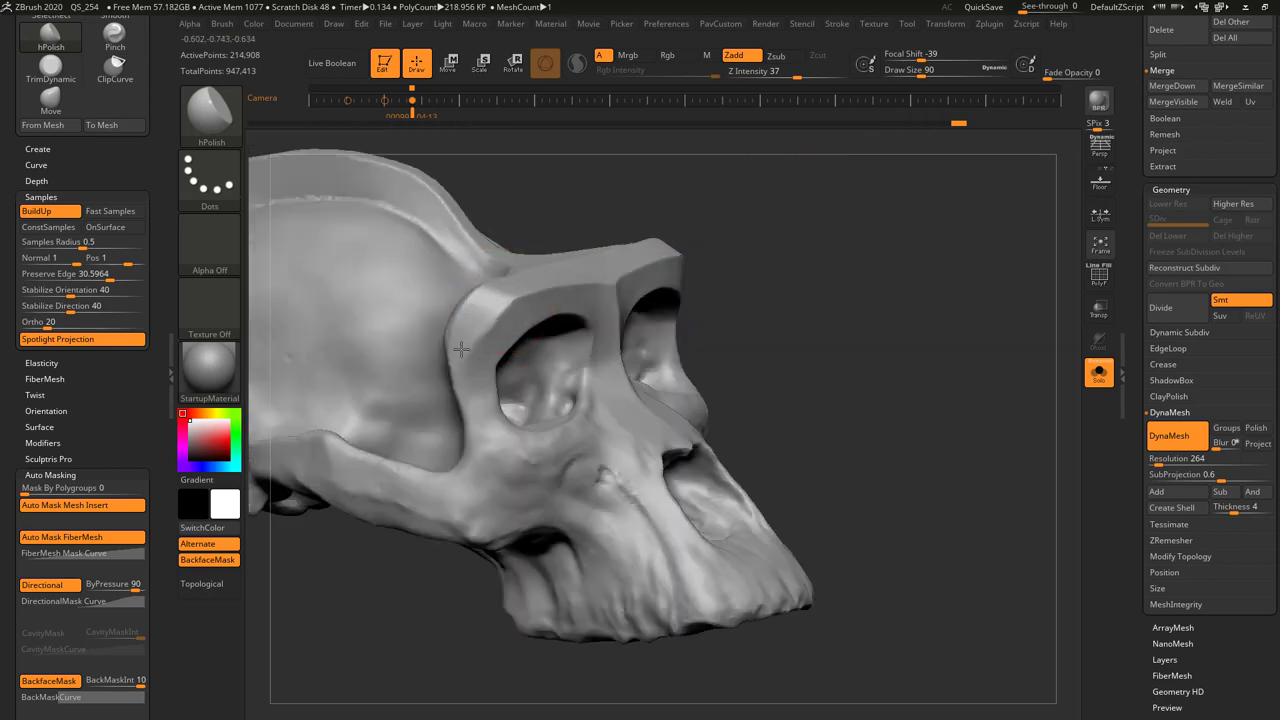
left_click_drag(473, 365, 470, 340)
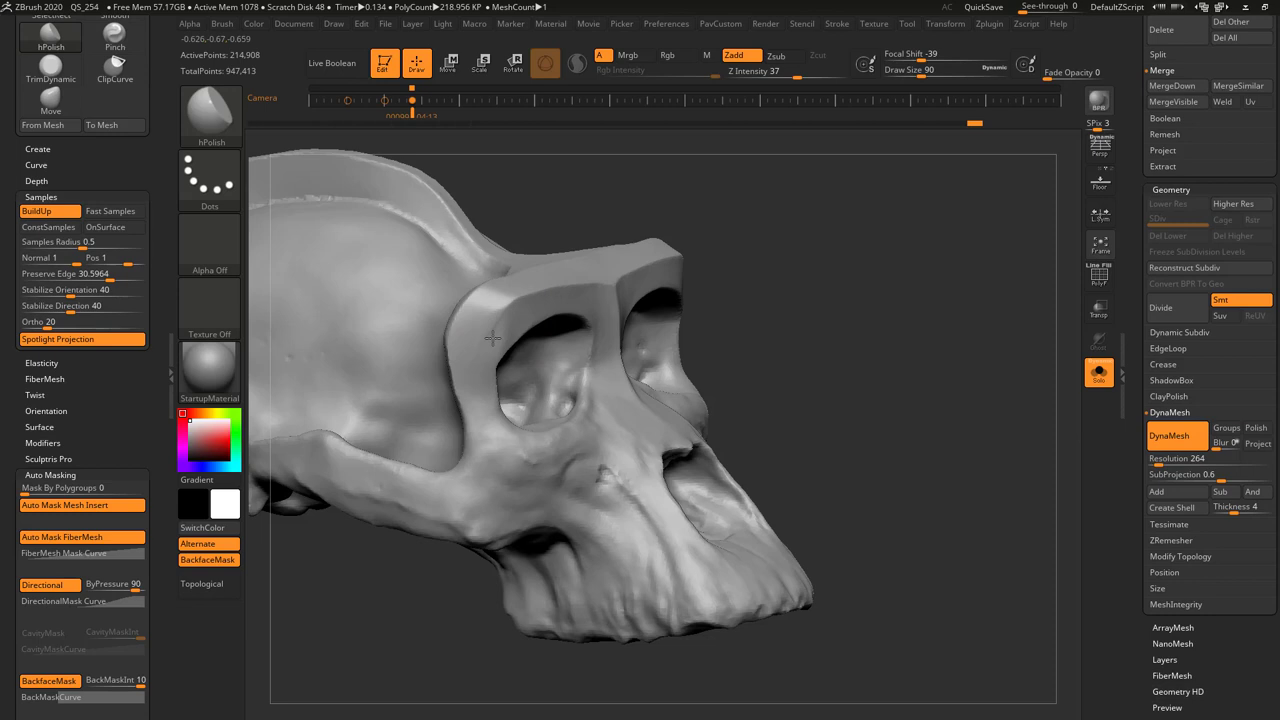
mouse_move(714, 217)
right_mouse_down()
mouse_move(602, 287)
mouse_move(536, 381)
right_mouse_up()
left_click_drag(541, 312, 612, 232)
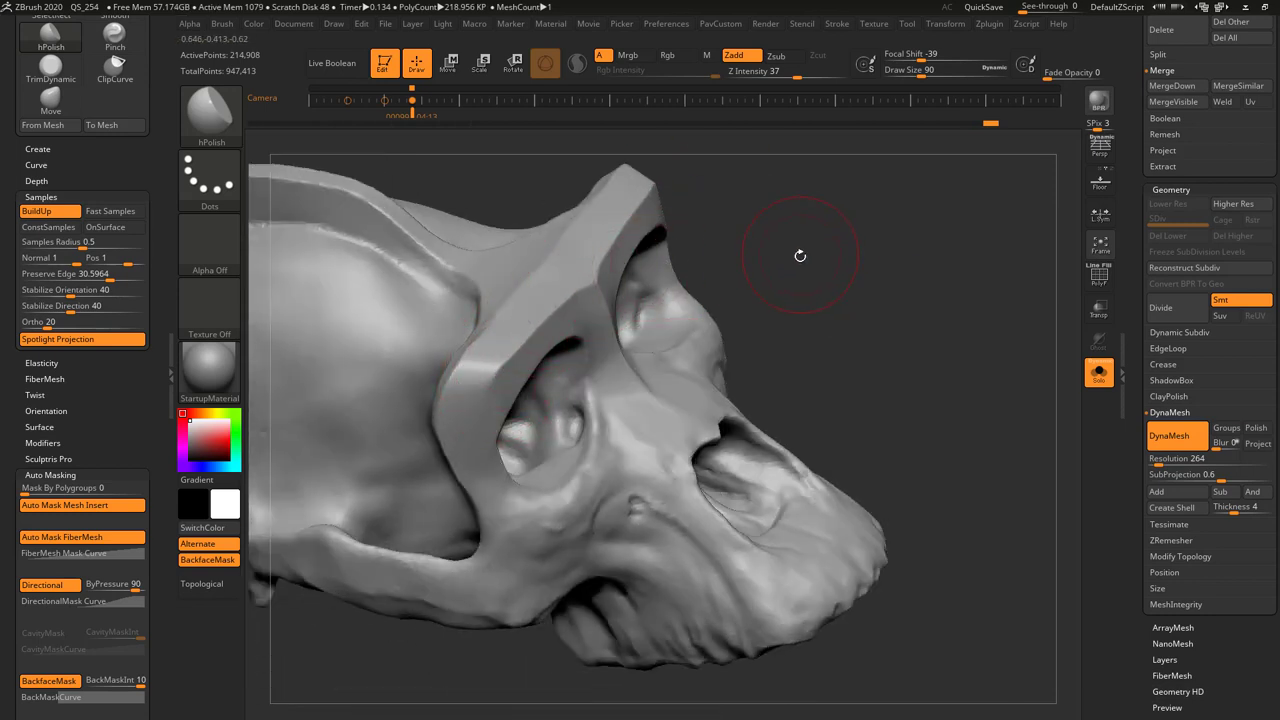
- Switch to TrimDynamic at a draw size of 65 and bevel the brow ridge's front edge and outer corner
key("b")
key("t")
key("d")
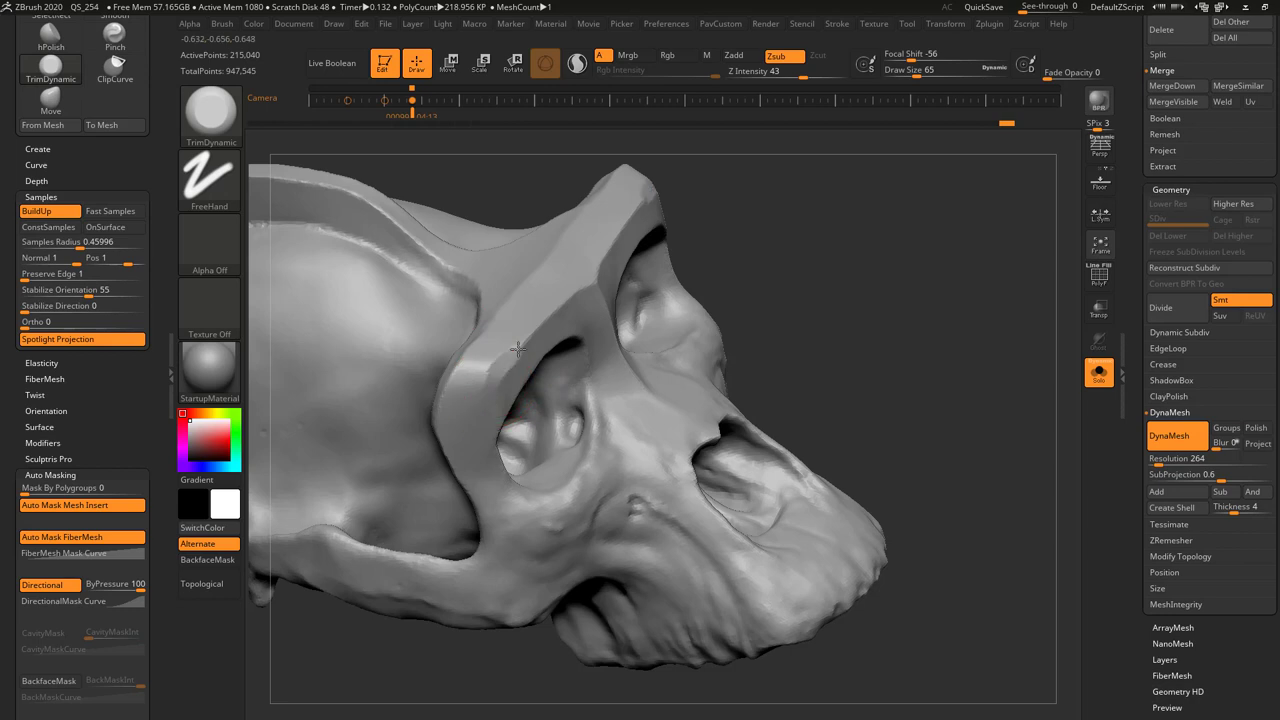
right_click_drag(662, 292, 745, 285)
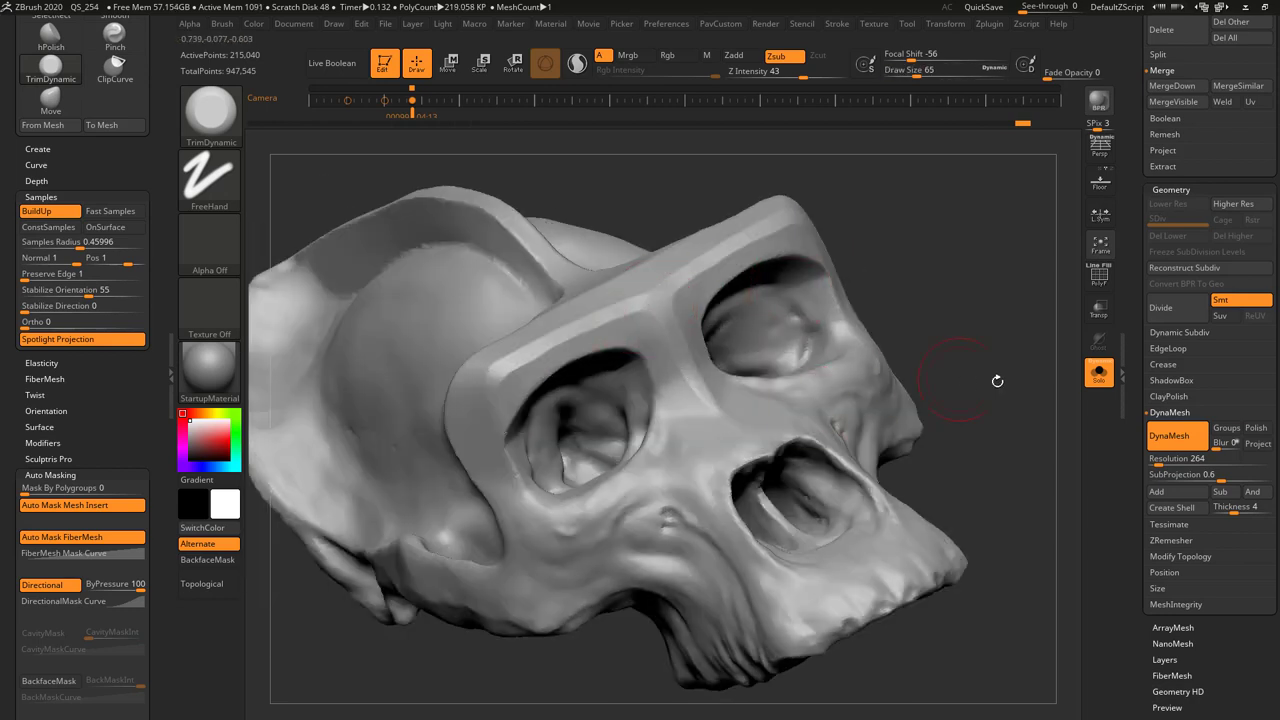
left_click_drag(997, 381, 935, 385)
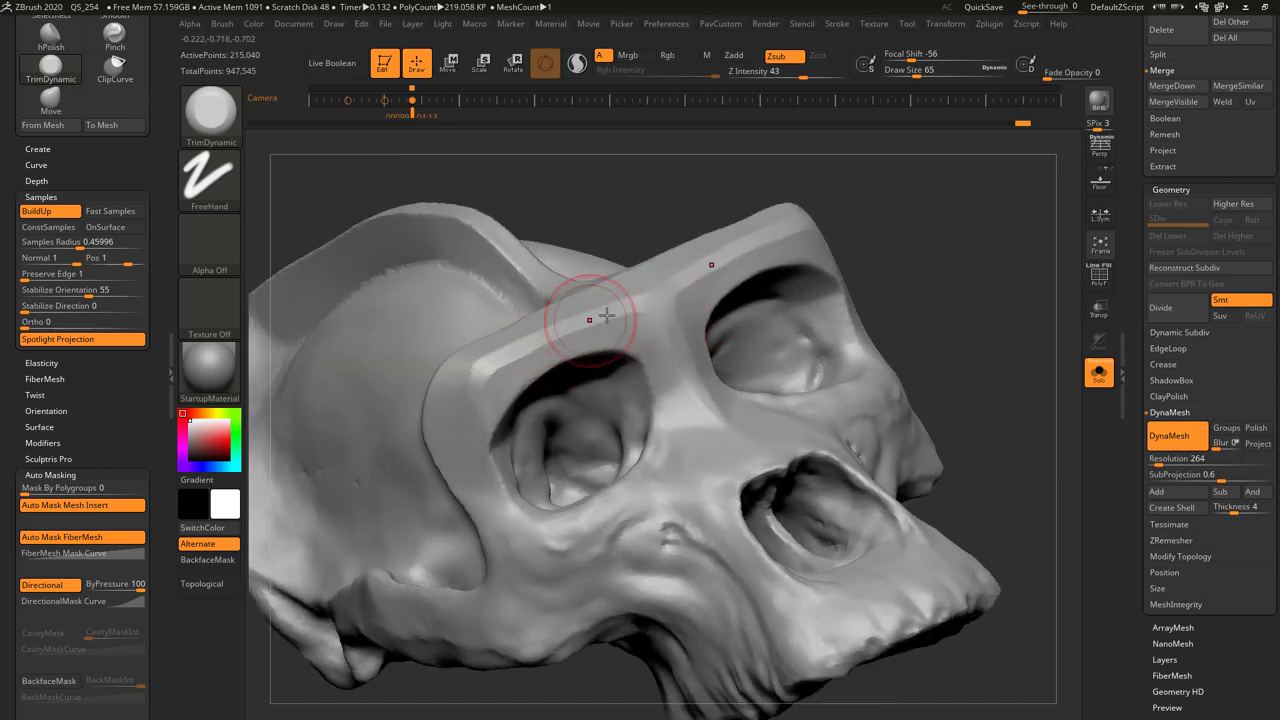
right_click_drag(607, 315, 744, 273)
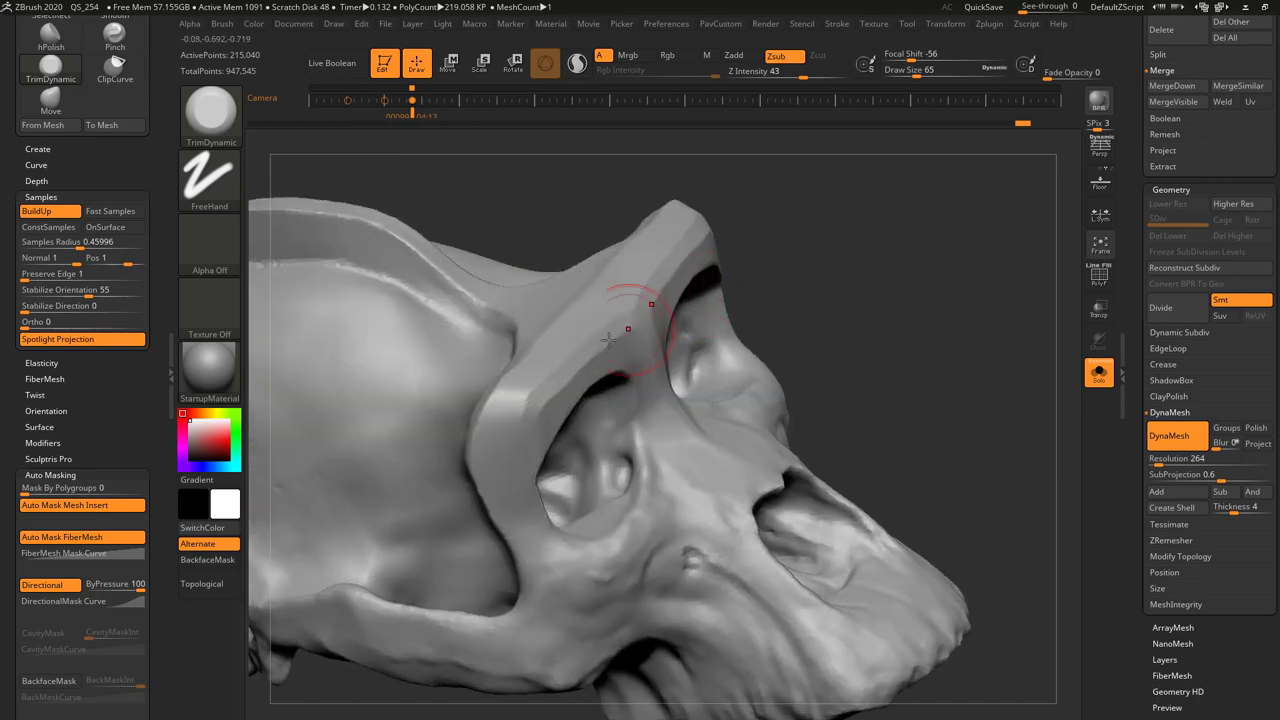
left_click_drag(550, 386, 522, 428)
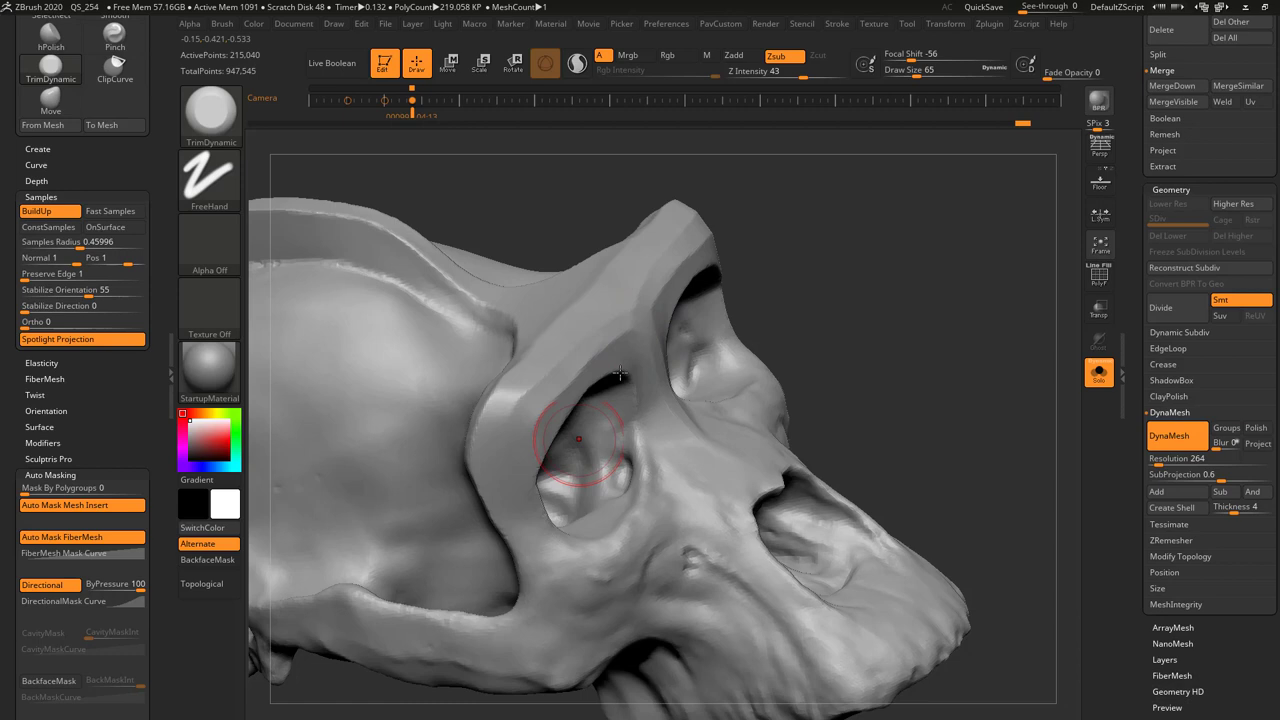
- Display the Lazy Mouse stroke settings, and trim the brow ridge's bevel with TrimDynamic at a draw size of 49
left_click(837, 25)
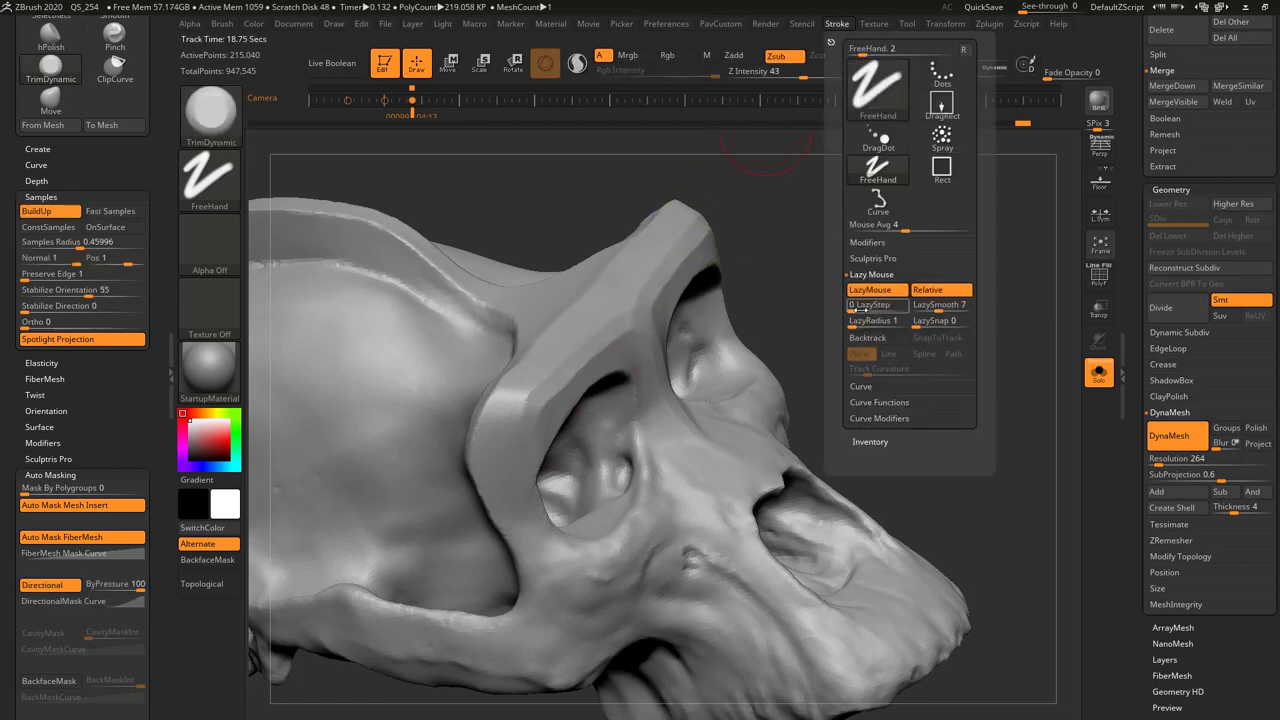
key("bracketleft")
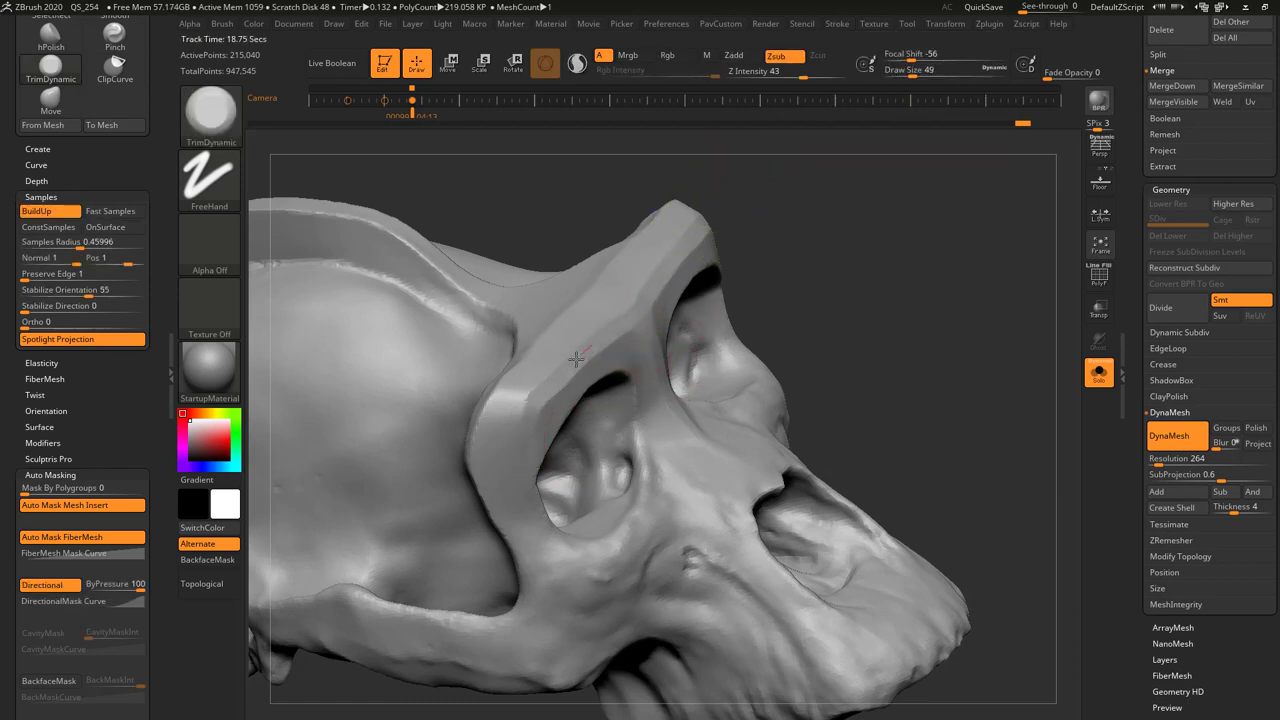
left_click_drag(575, 401, 668, 266)
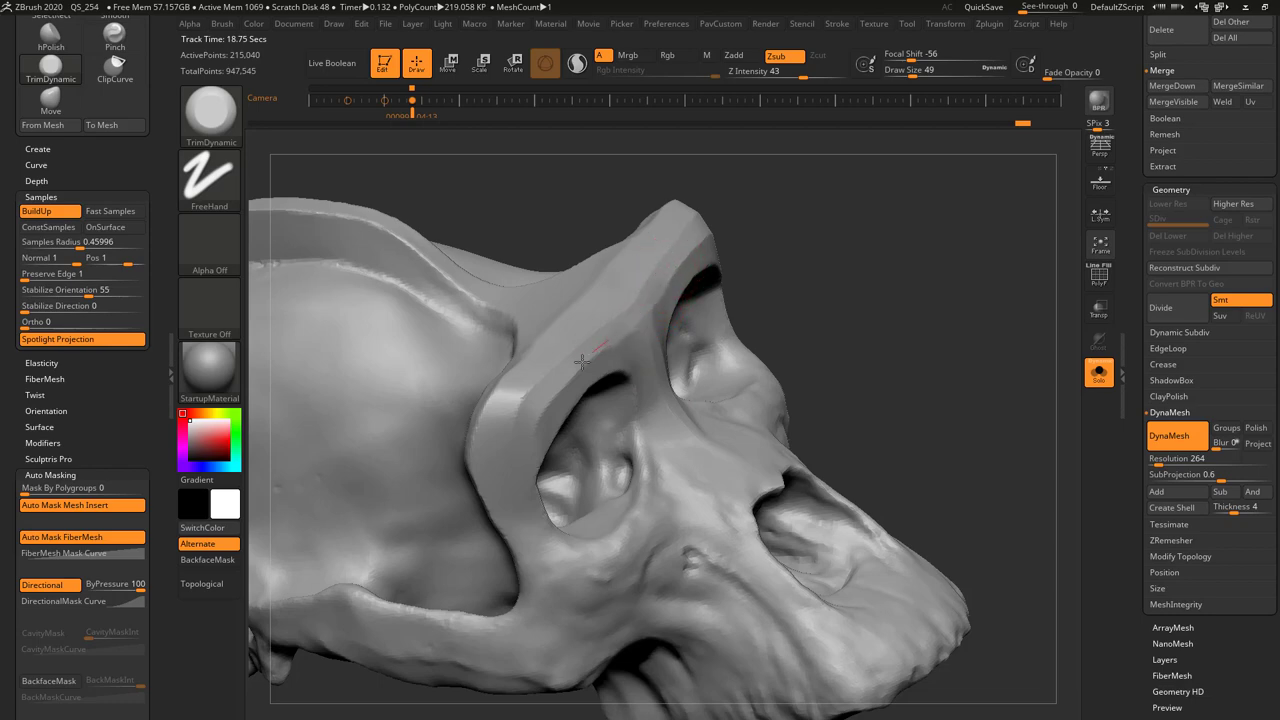
left_click_drag(897, 319, 650, 300)
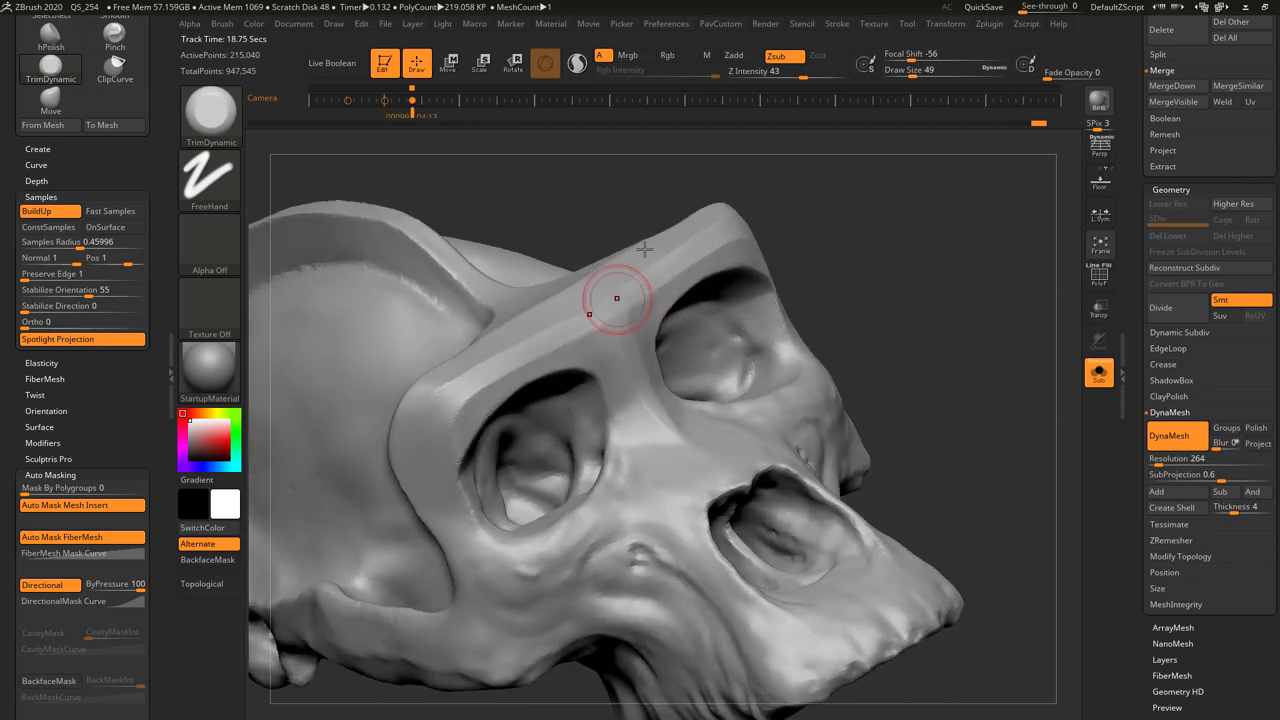
- Polish the brow ridge's bevel above the nasal bridge with hPolish at a draw size of 49
left_click_drag(872, 264, 720, 274)
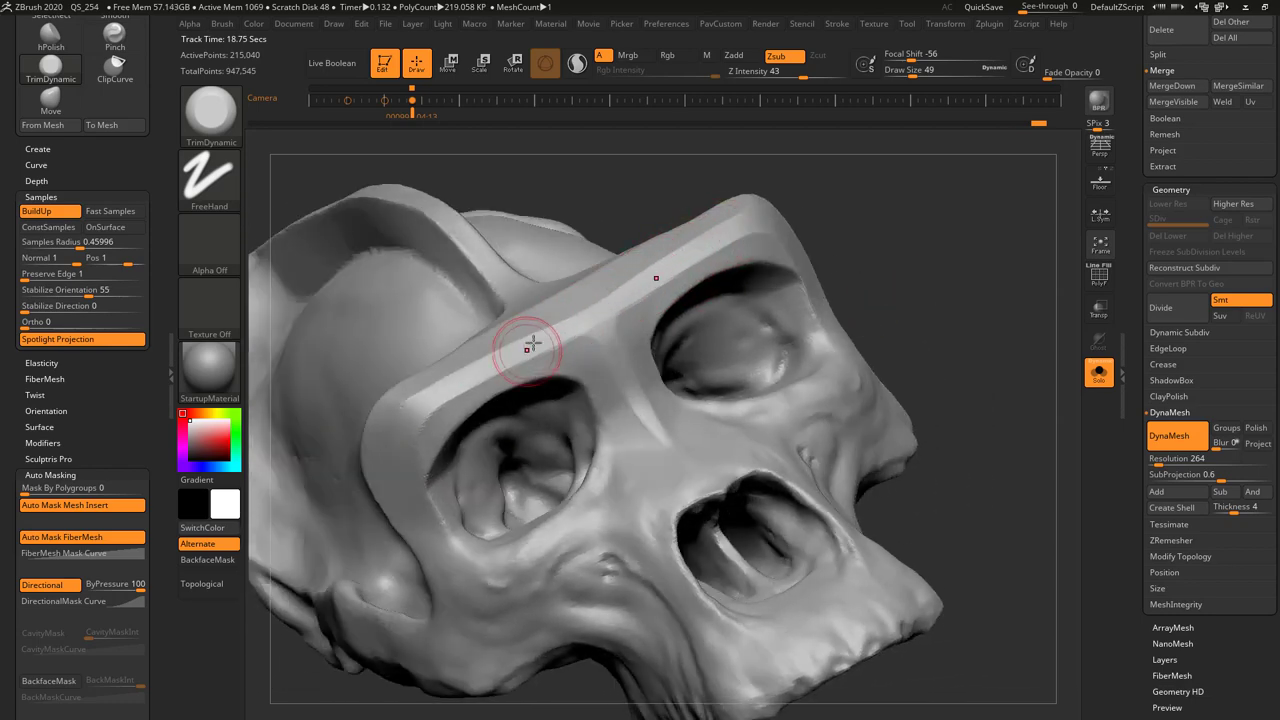
key("b")
key("h")
key("p")
left_click_drag(838, 251, 891, 251)
left_click_drag(585, 339, 637, 298)
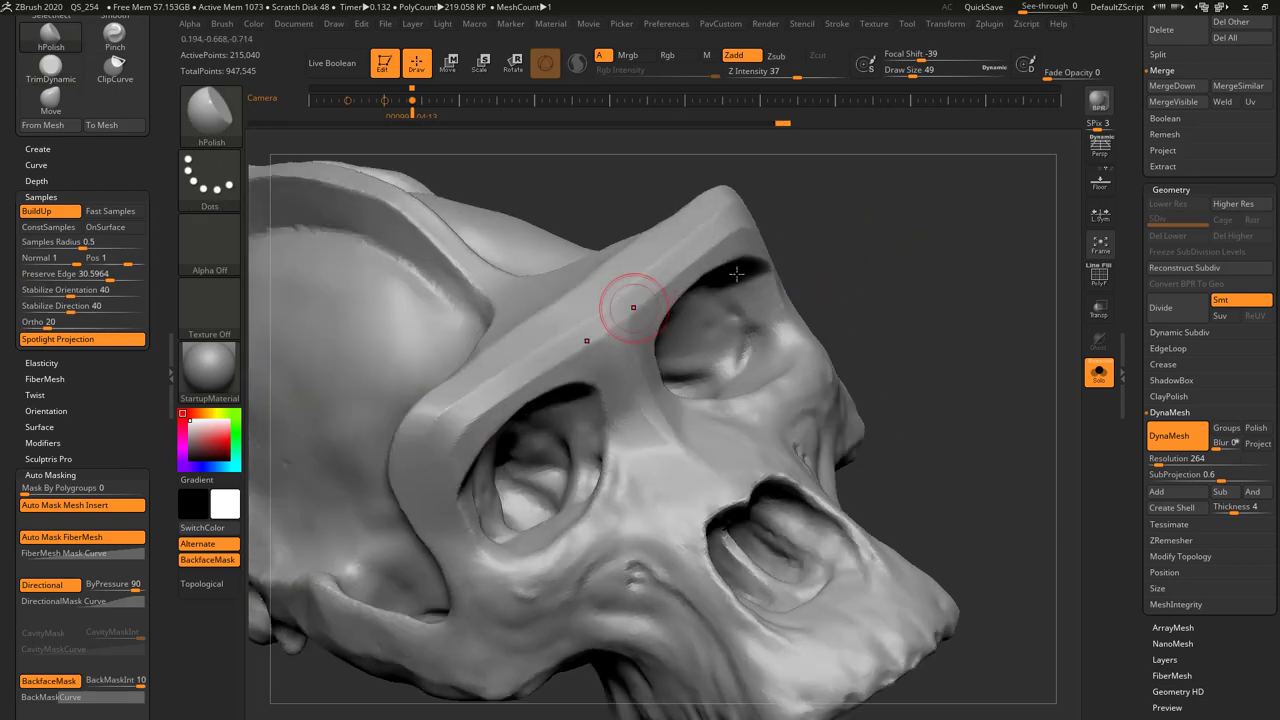
mouse_move(838, 268)
left_mouse_down()
mouse_move(903, 256)
mouse_move(836, 268)
left_mouse_up()
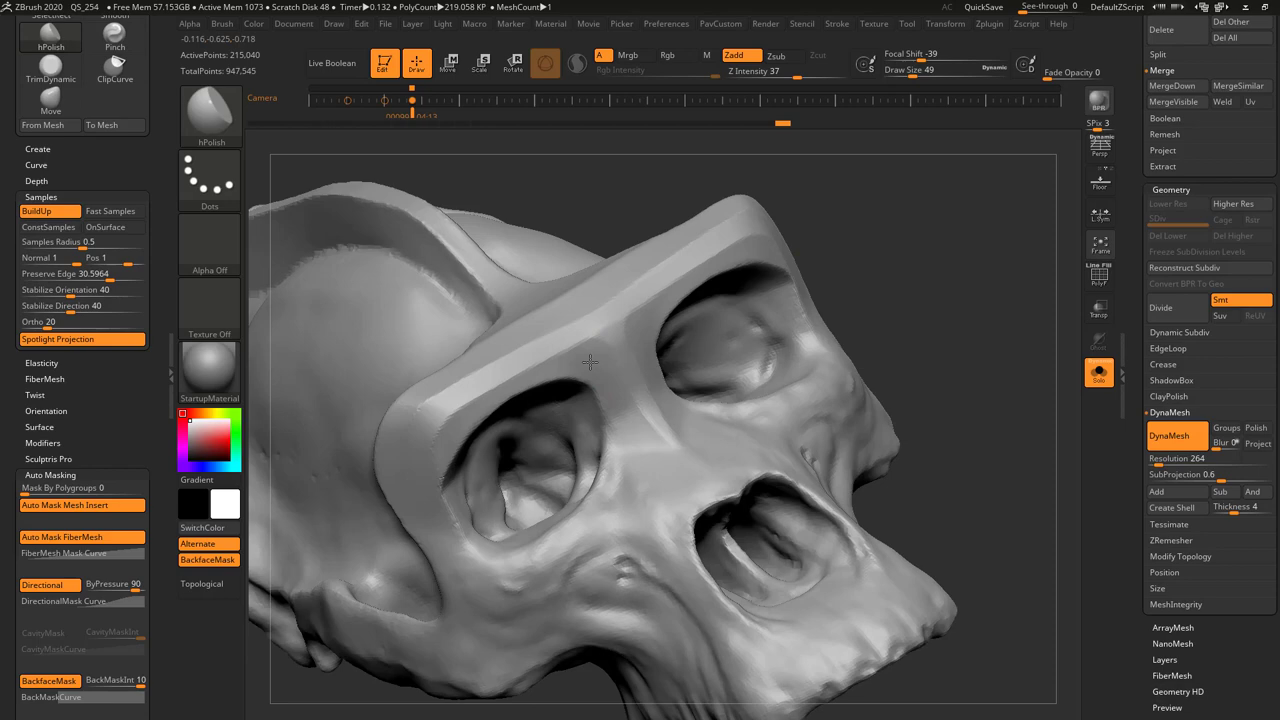
left_click_drag(881, 290, 849, 233)
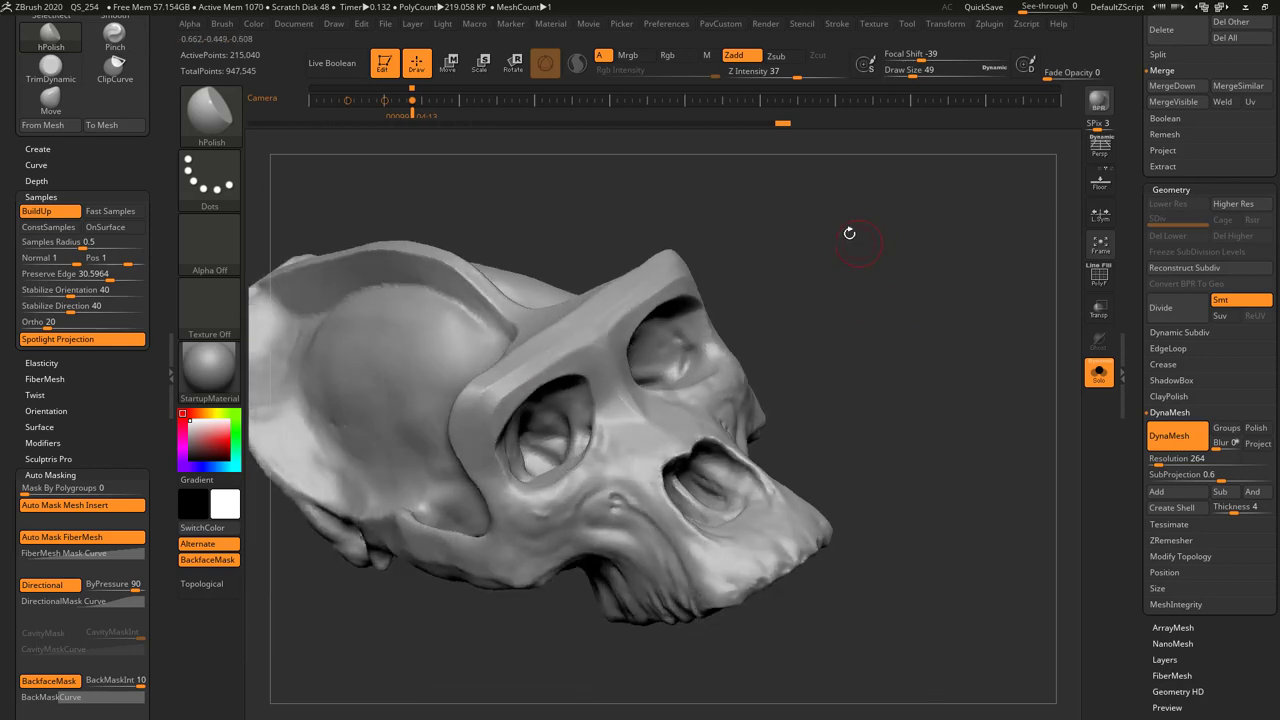
- Load the TrimHole brush from the Trim folder of the LightBox brush library
key("comma")
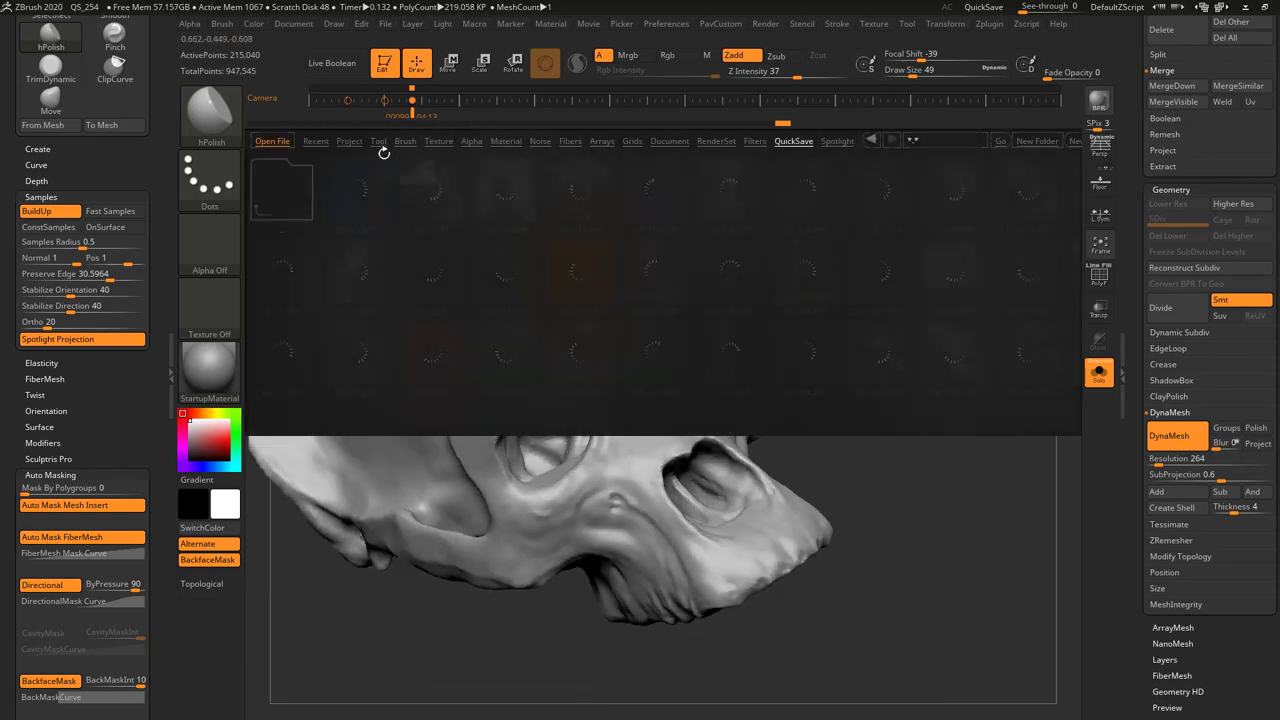
left_click_drag(523, 343, 351, 342)
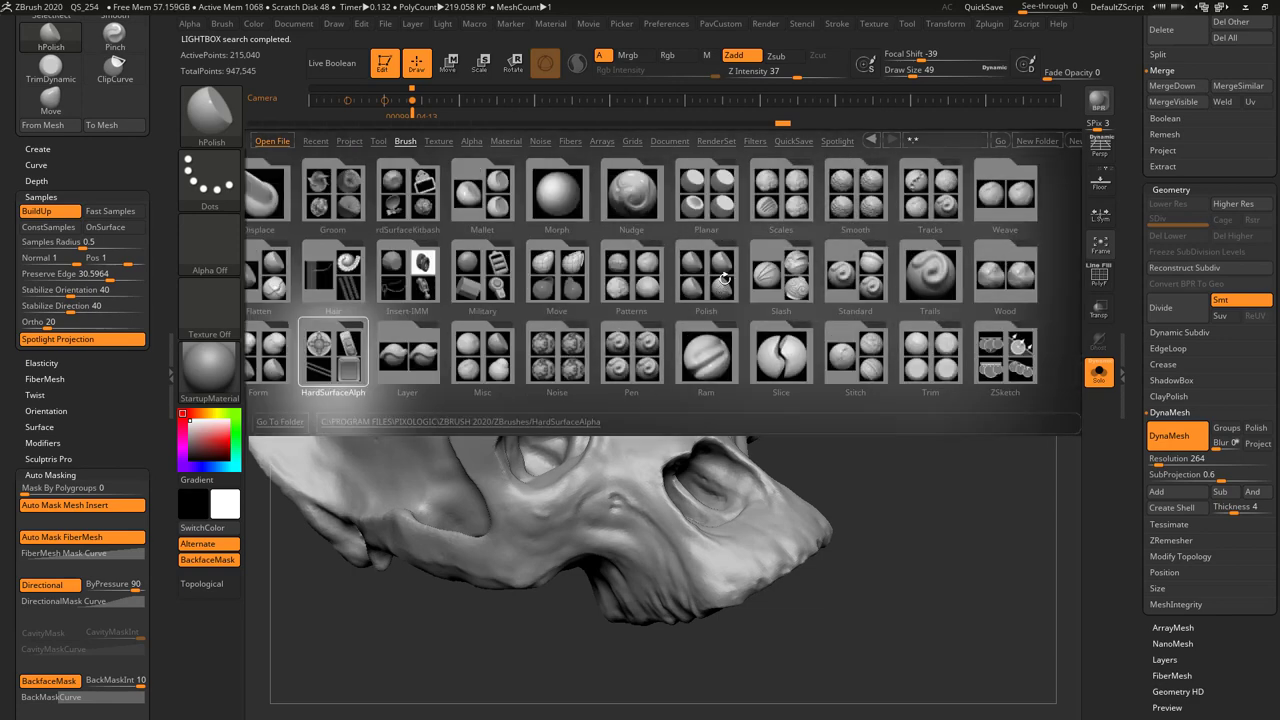
double_click(730, 301)
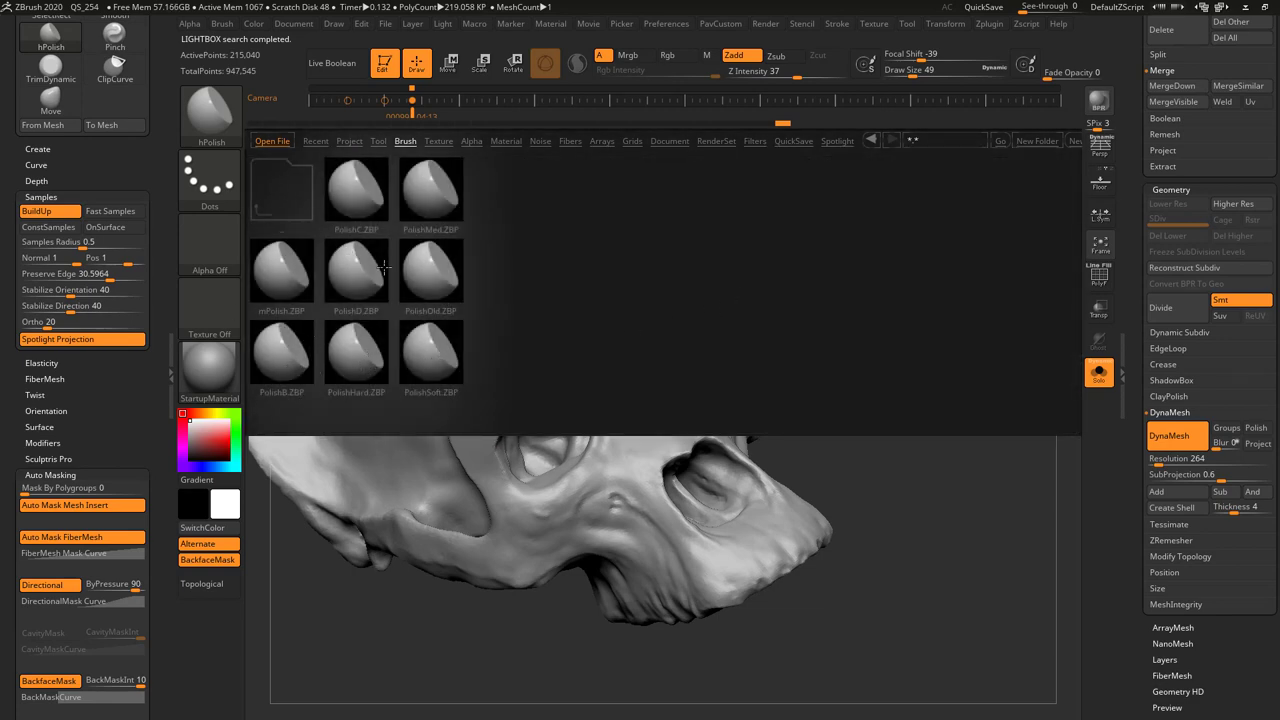
double_click(430, 262)
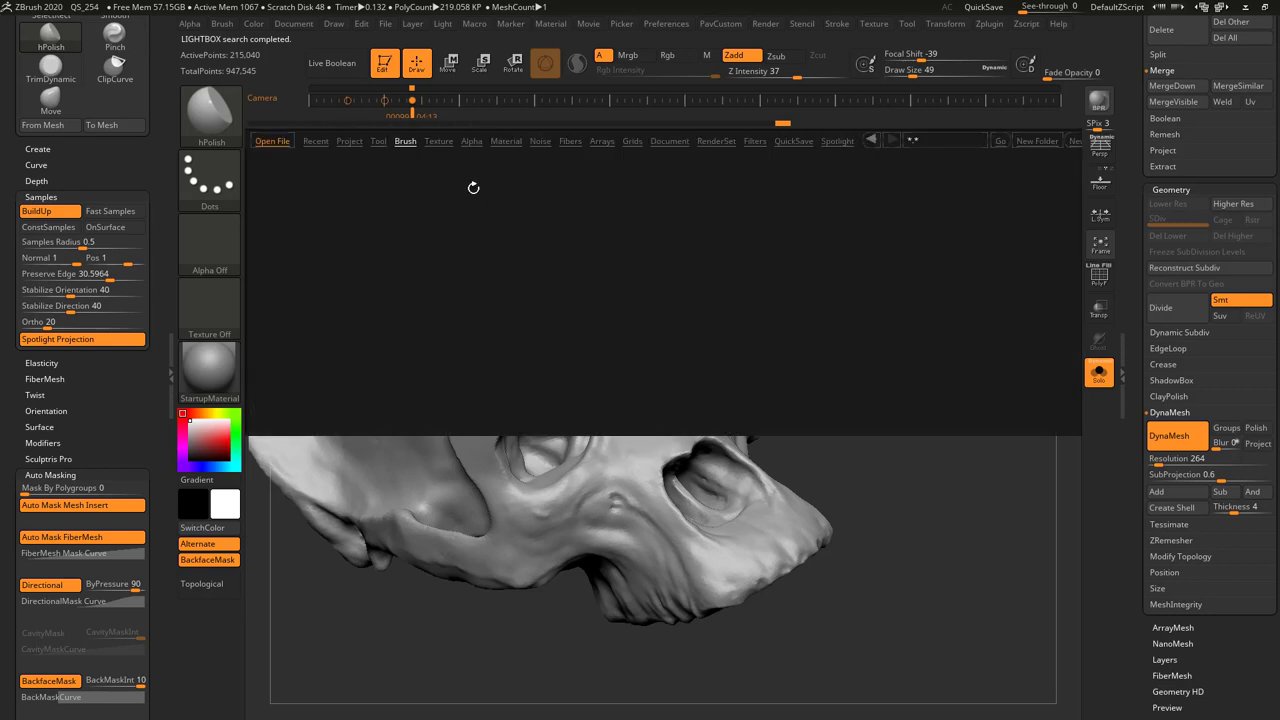
double_click(282, 358)
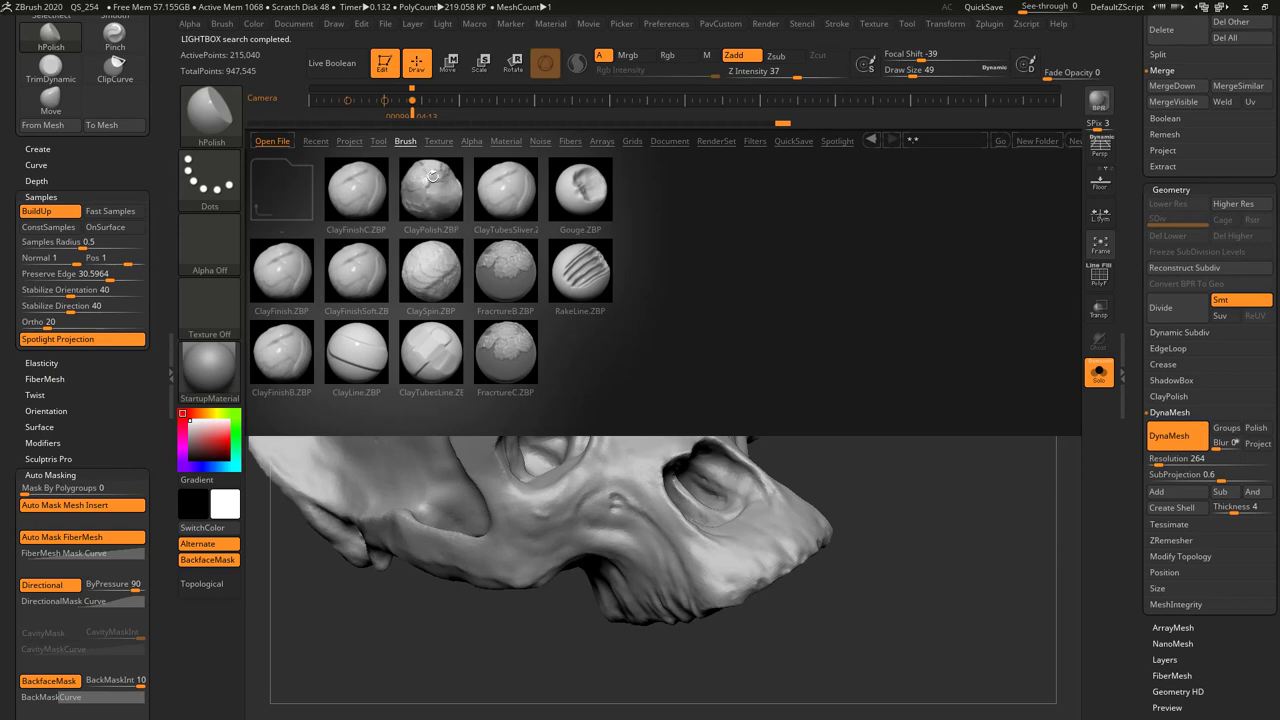
left_click(405, 141)
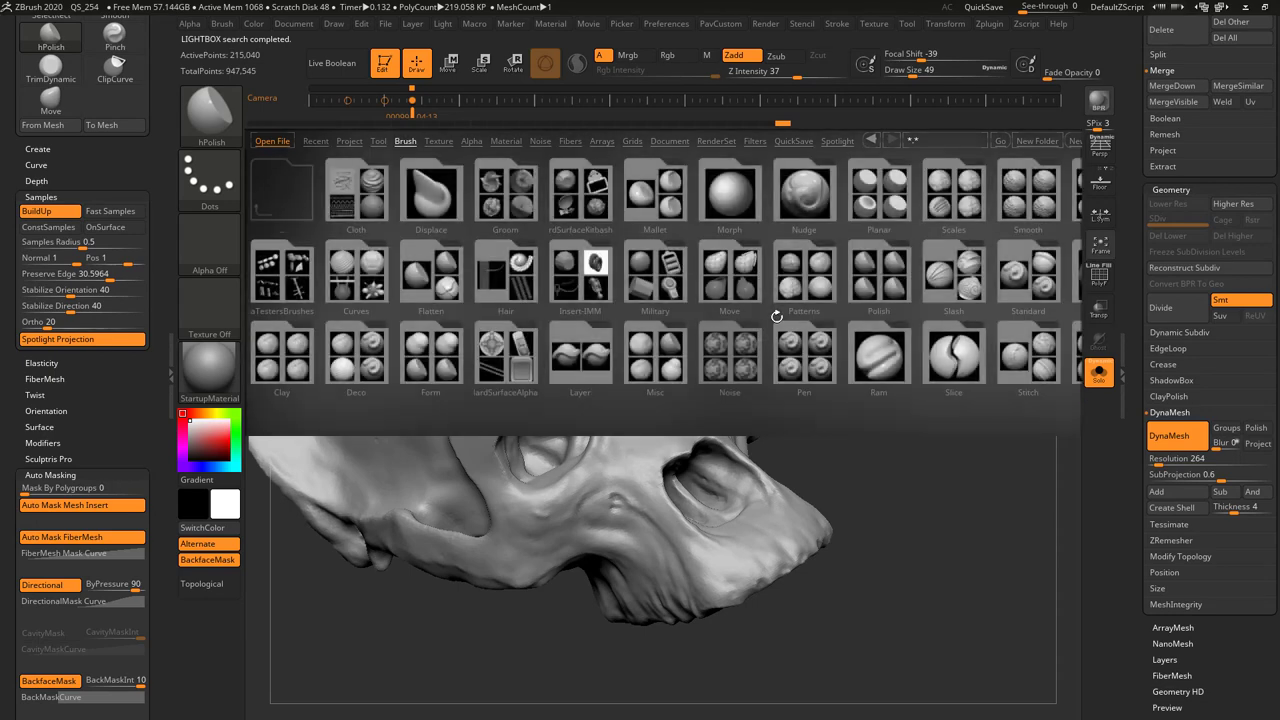
scroll(789, 276, "right", 3)
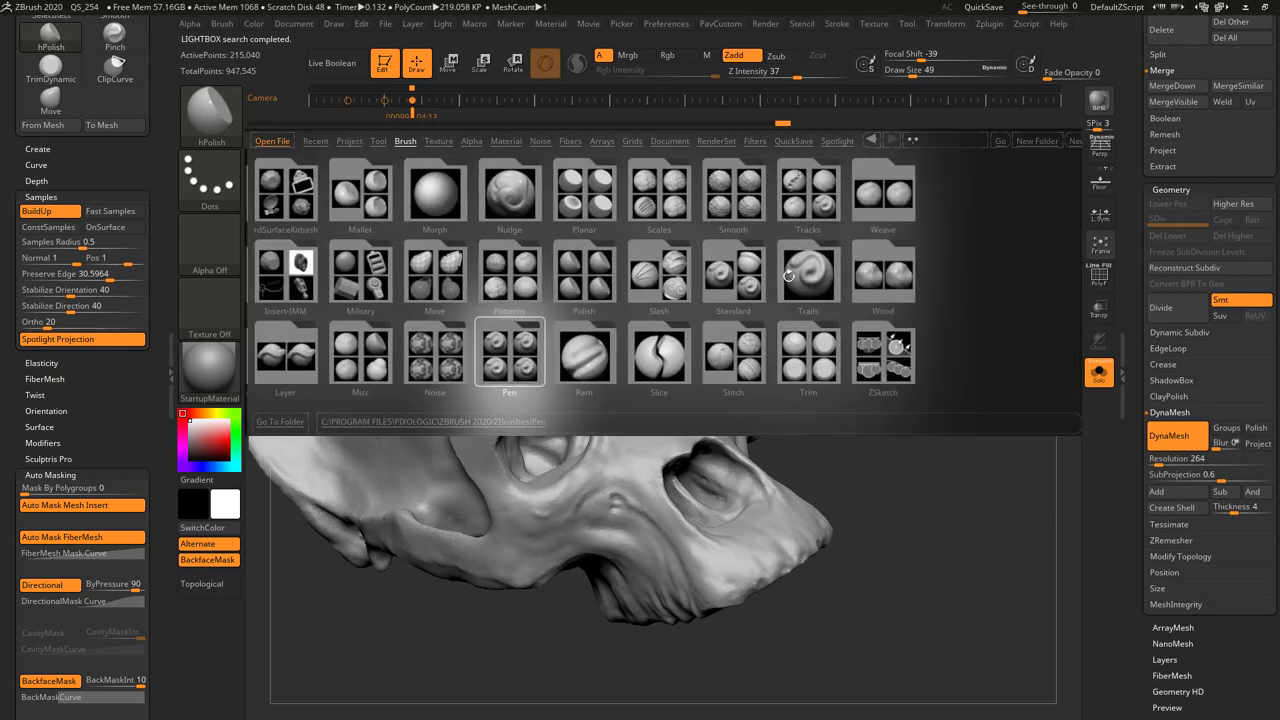
left_click(807, 361)
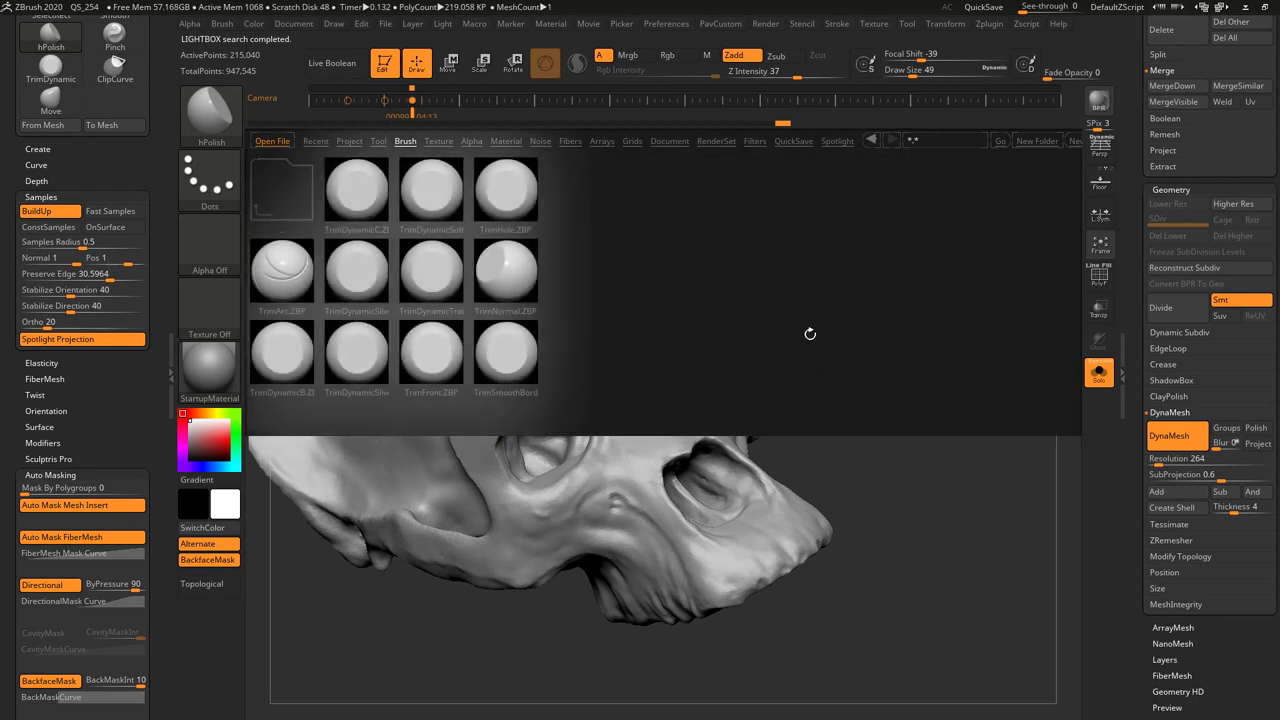
double_click(508, 190)
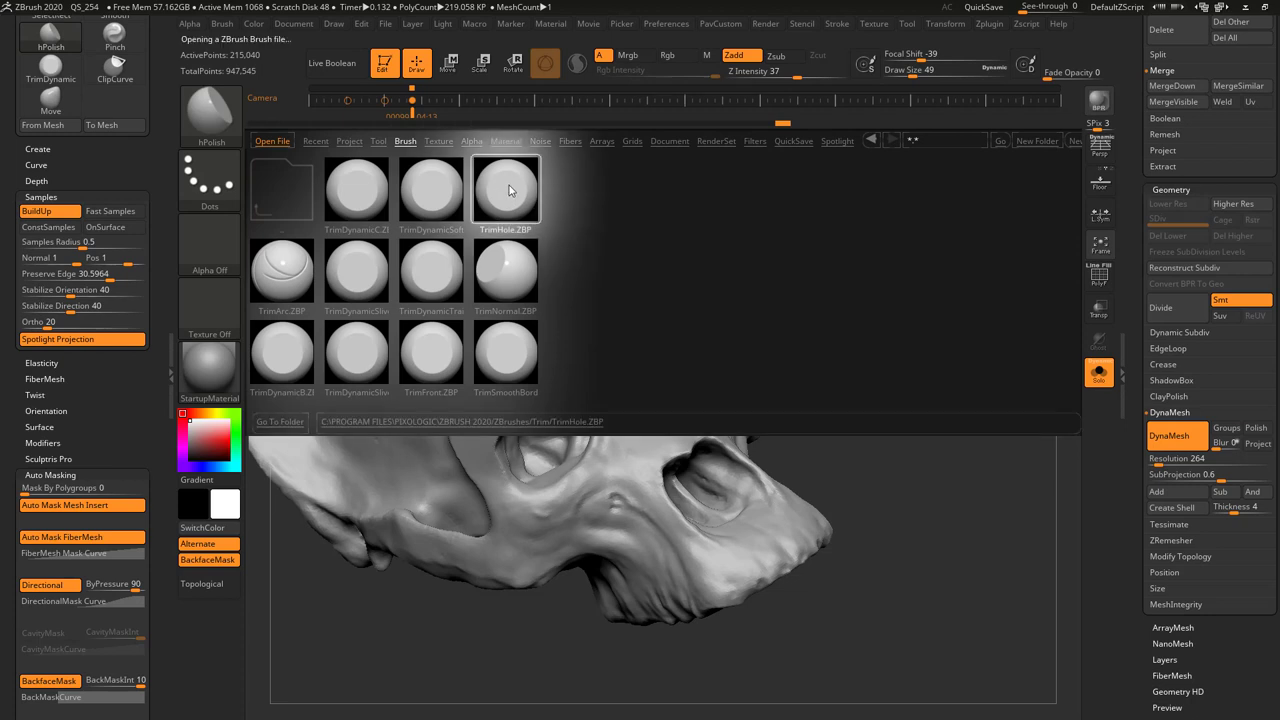
- Stamp a raised round peg onto the cheekbone below the eye socket with TrimHole at a draw size of 59
mouse_move(808, 321)
left_mouse_down()
mouse_move(860, 289)
mouse_move(866, 264)
left_mouse_up()
key("s")
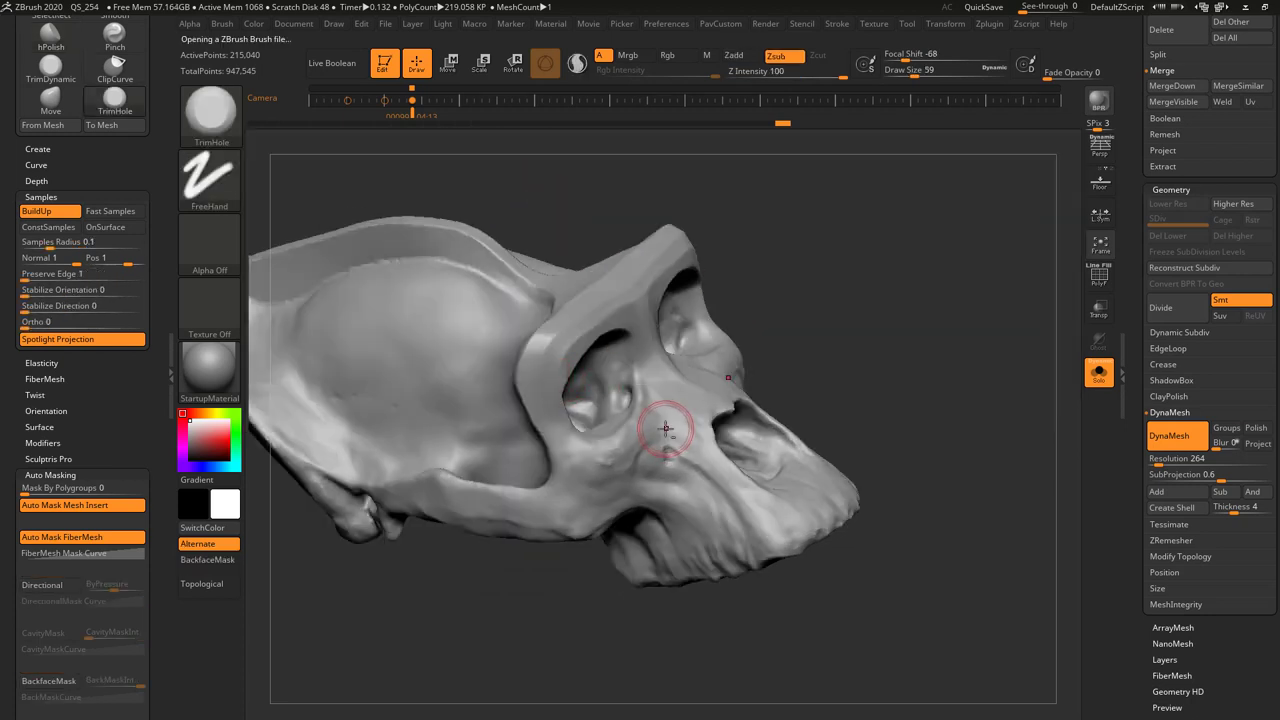
key("ctrl")
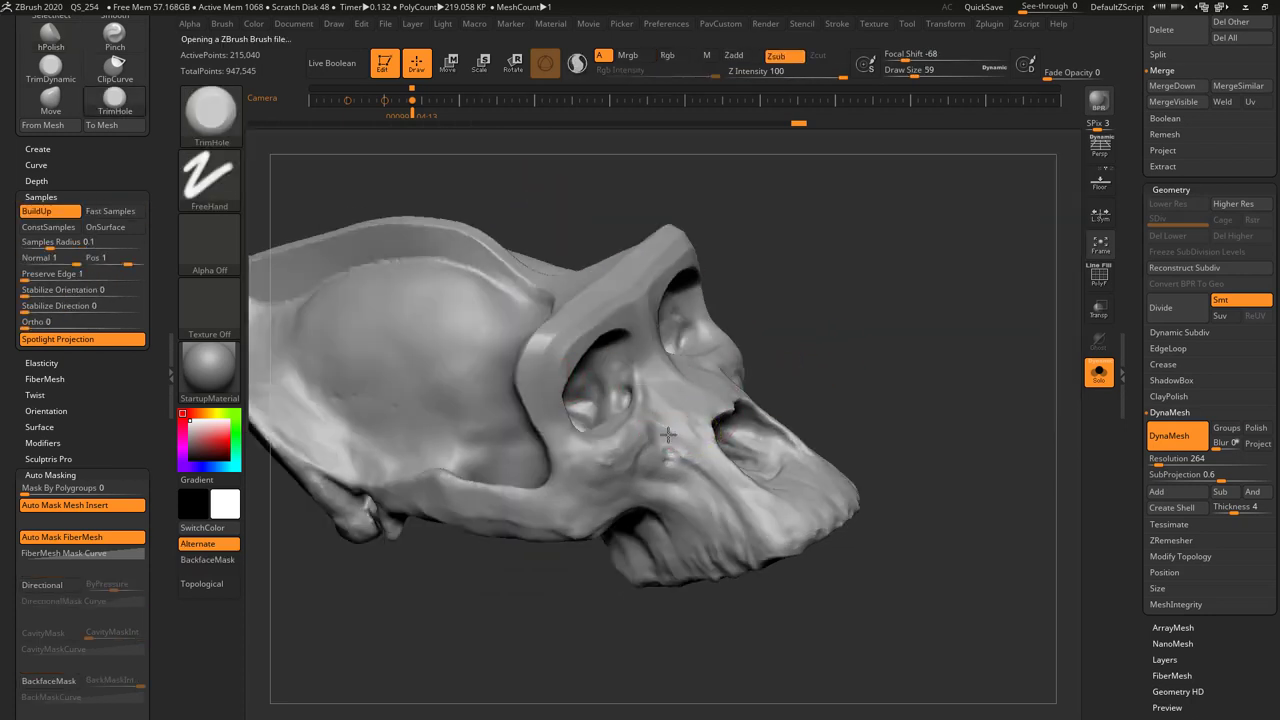
mouse_move(879, 381)
left_mouse_down()
mouse_move(750, 374)
mouse_move(862, 376)
left_mouse_up()
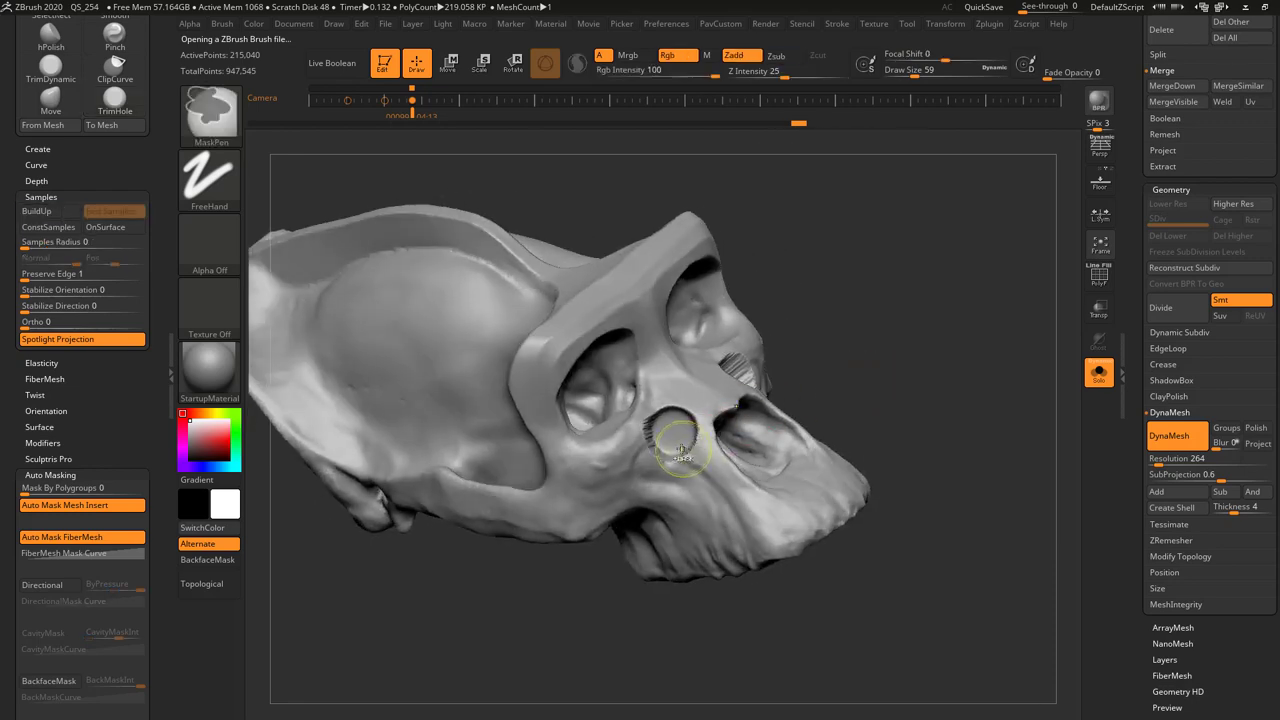
key("ctrl+z")
left_click_drag(667, 449, 669, 452)
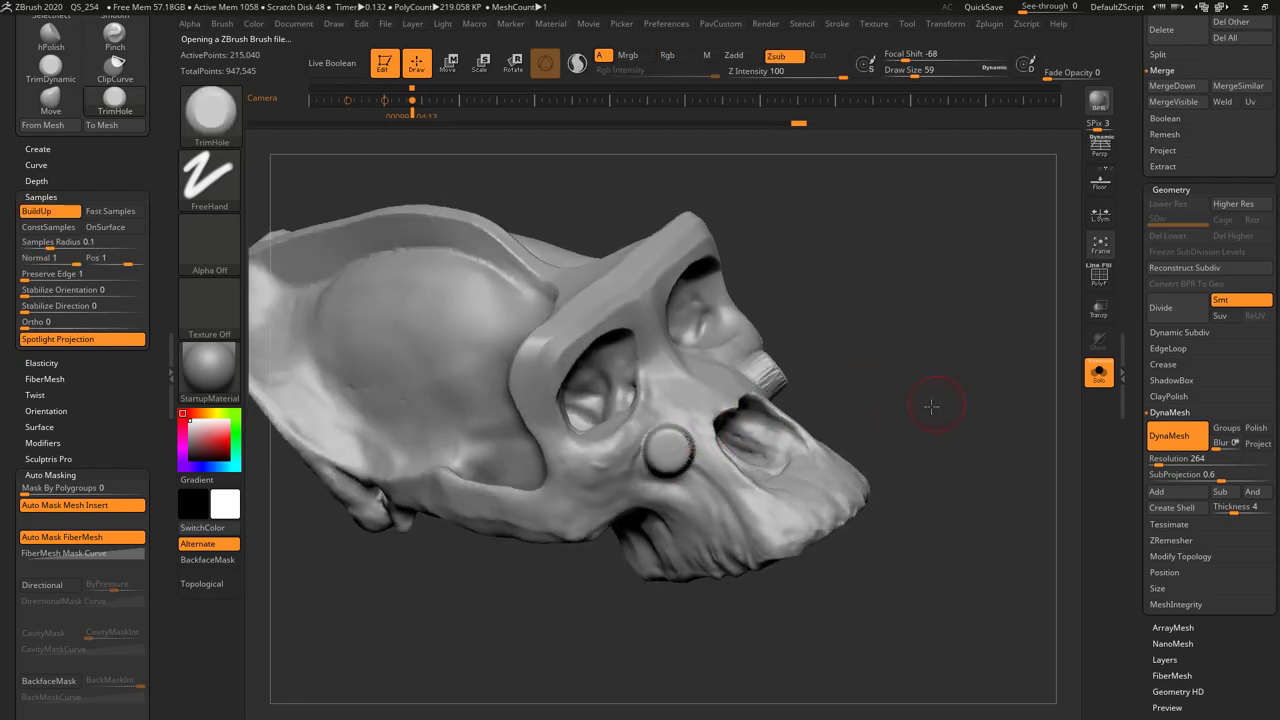
- Build up a round bump on the temple with the Clay brush at a draw size of 56, and remesh it with DynaMesh
mouse_move(931, 404)
left_mouse_down()
mouse_move(815, 422)
mouse_move(953, 396)
mouse_move(928, 338)
mouse_move(795, 345)
left_mouse_up()
key("b")
key("c")
key("l")
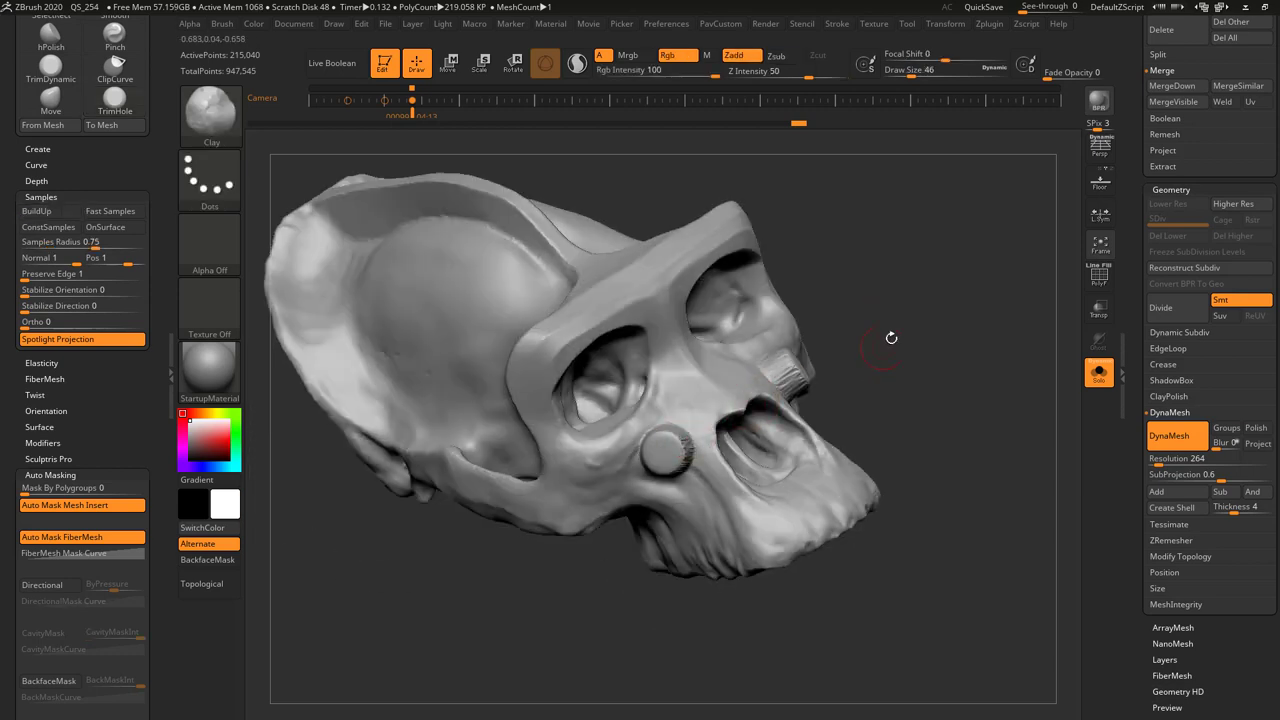
left_click_drag(891, 337, 942, 346)
key("bracketright")
left_click_drag(556, 395, 558, 396)
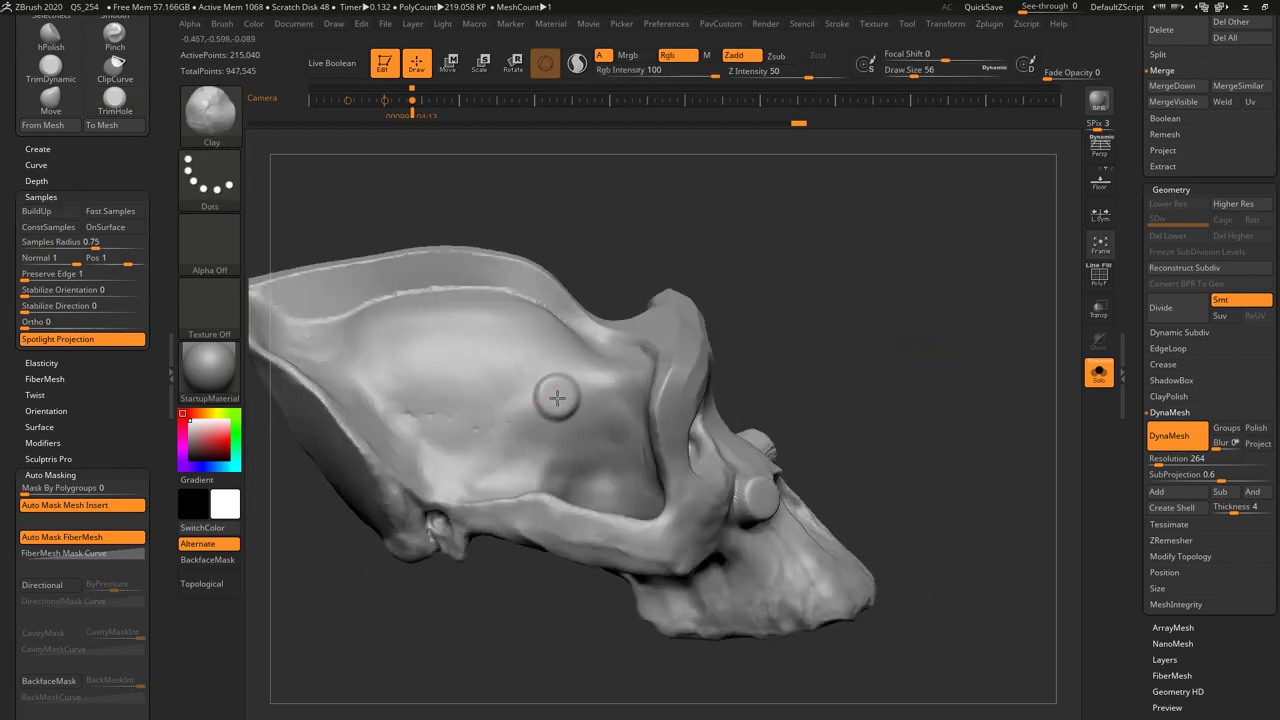
left_click(557, 397)
mouse_move(893, 308)
left_mouse_down()
mouse_move(831, 314)
mouse_move(883, 290)
left_mouse_up()
left_click_drag(824, 243, 850, 366, "ctrl")
- Raise the temple bump further with the Clay brush at a draw size of 46, and update the DynaMesh
key("s")
left_click_drag(558, 397, 555, 397)
left_click(556, 396)
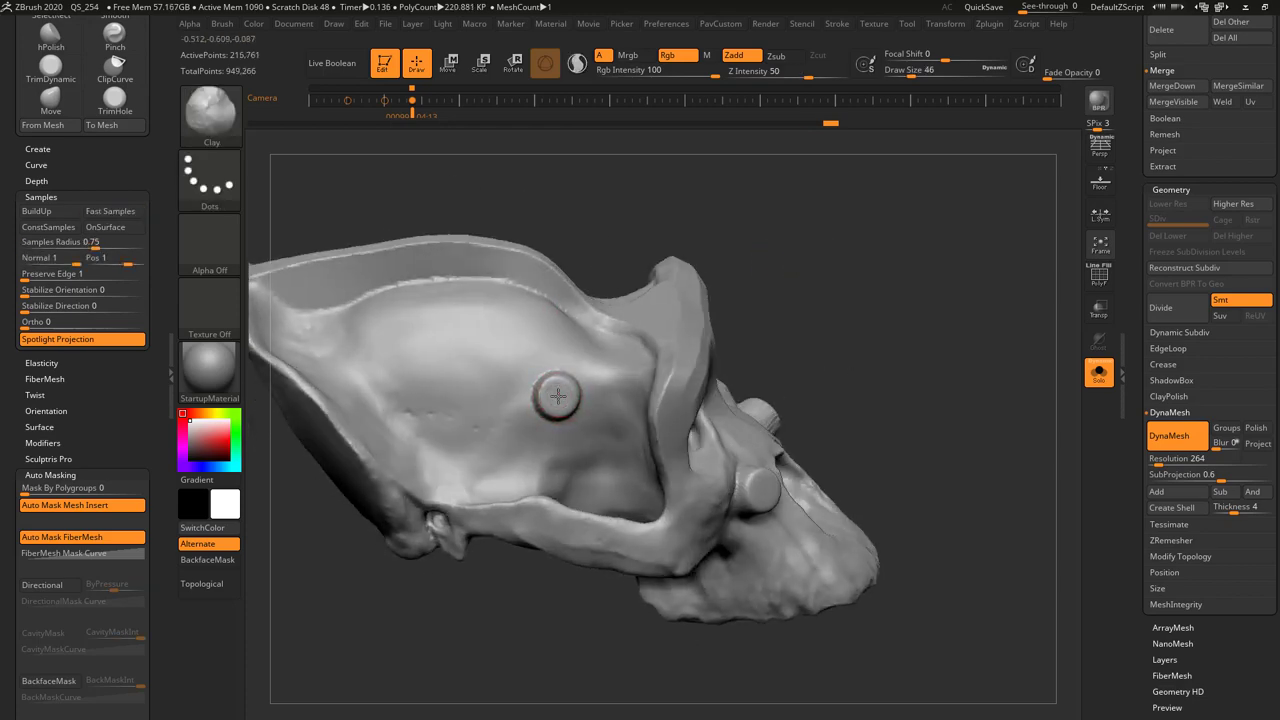
left_click_drag(865, 289, 880, 333, "ctrl")
left_click_drag(758, 333, 850, 322)
- Undo the temple bump, its remeshes and the cheekbone peg
key("ctrl")
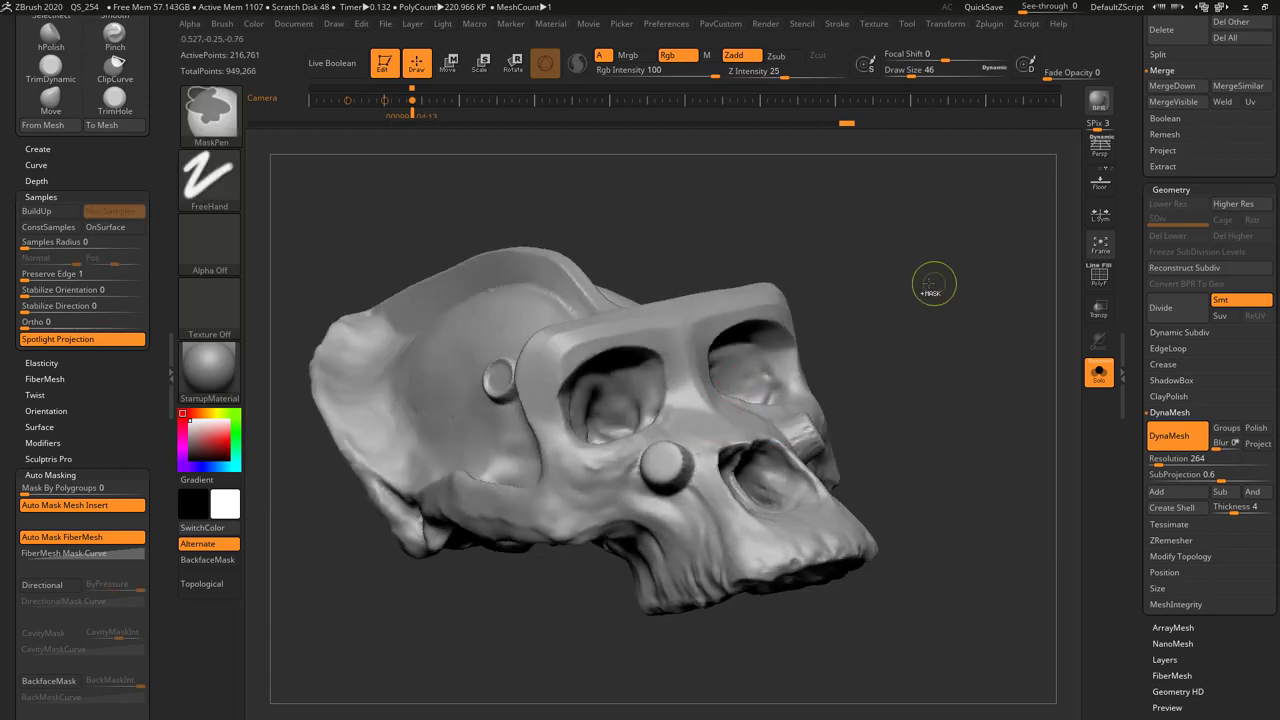
key("ctrl+z")
key("ctrl+z")
key("ctrl+z")
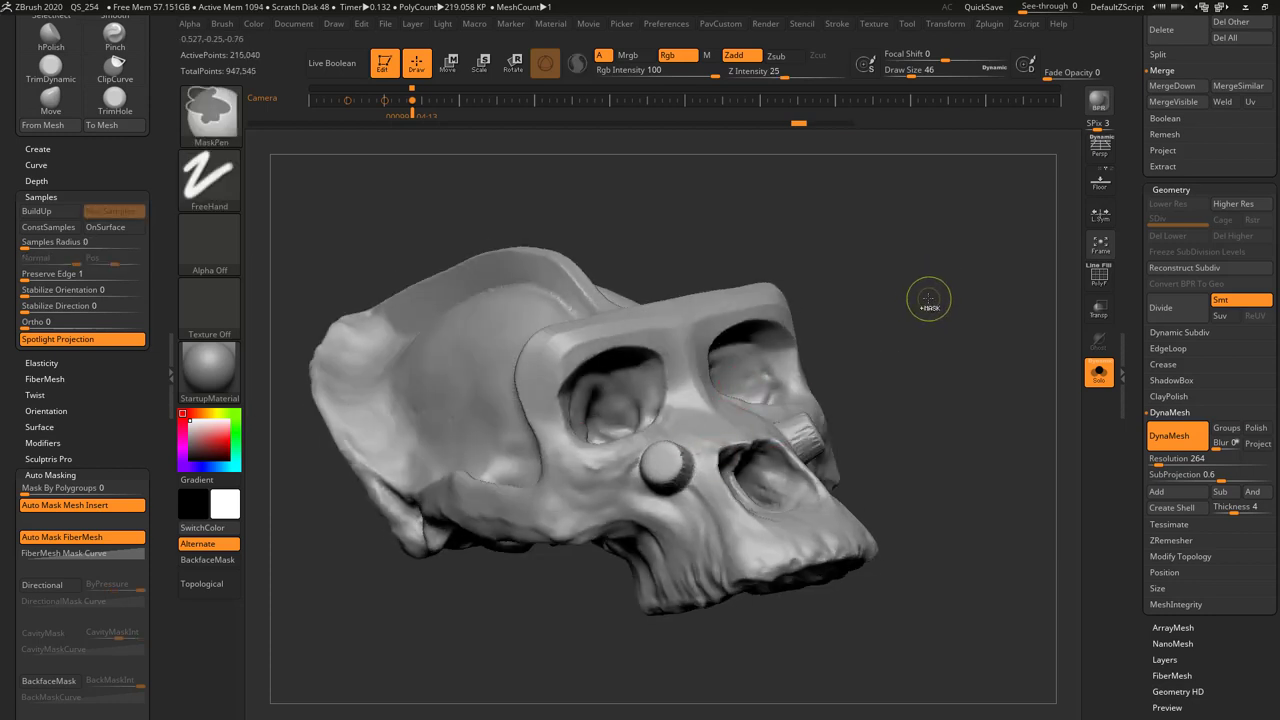
left_click_drag(926, 299, 933, 323)
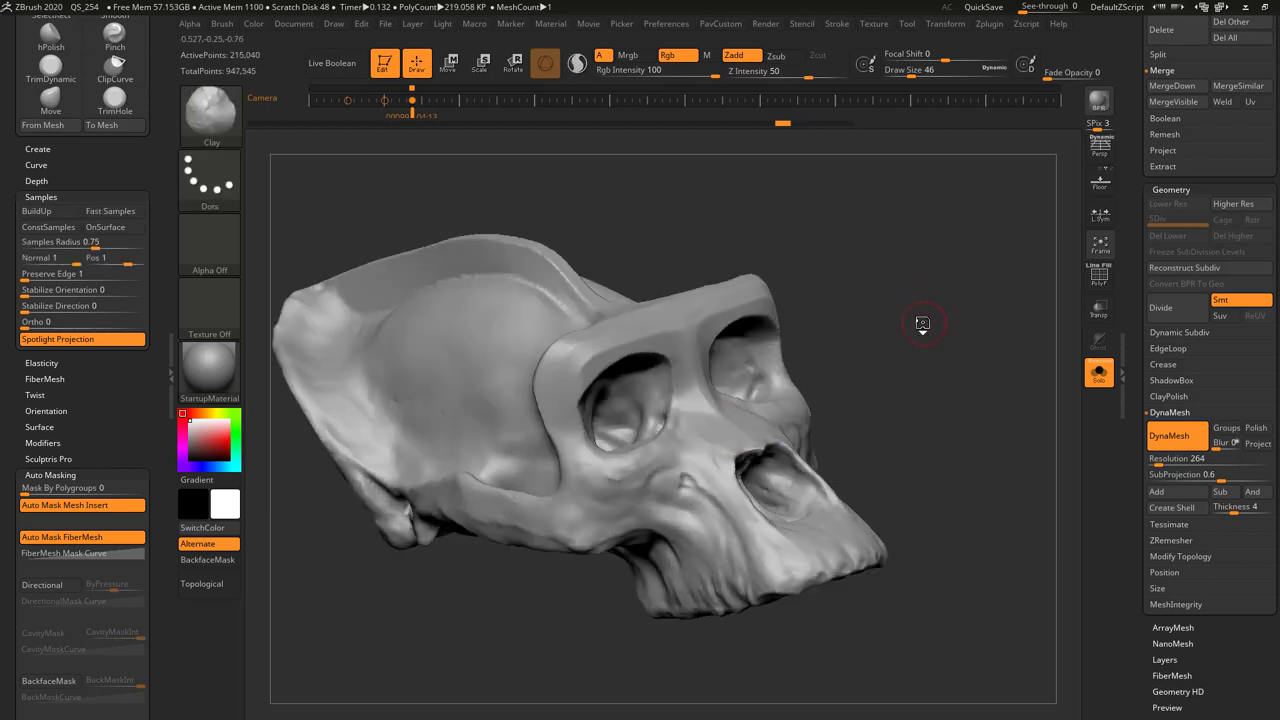
- Select the IMM Primitives insert brush with its inner-loop cylinder as the mesh to insert
key("m")
key("b")
key("i")
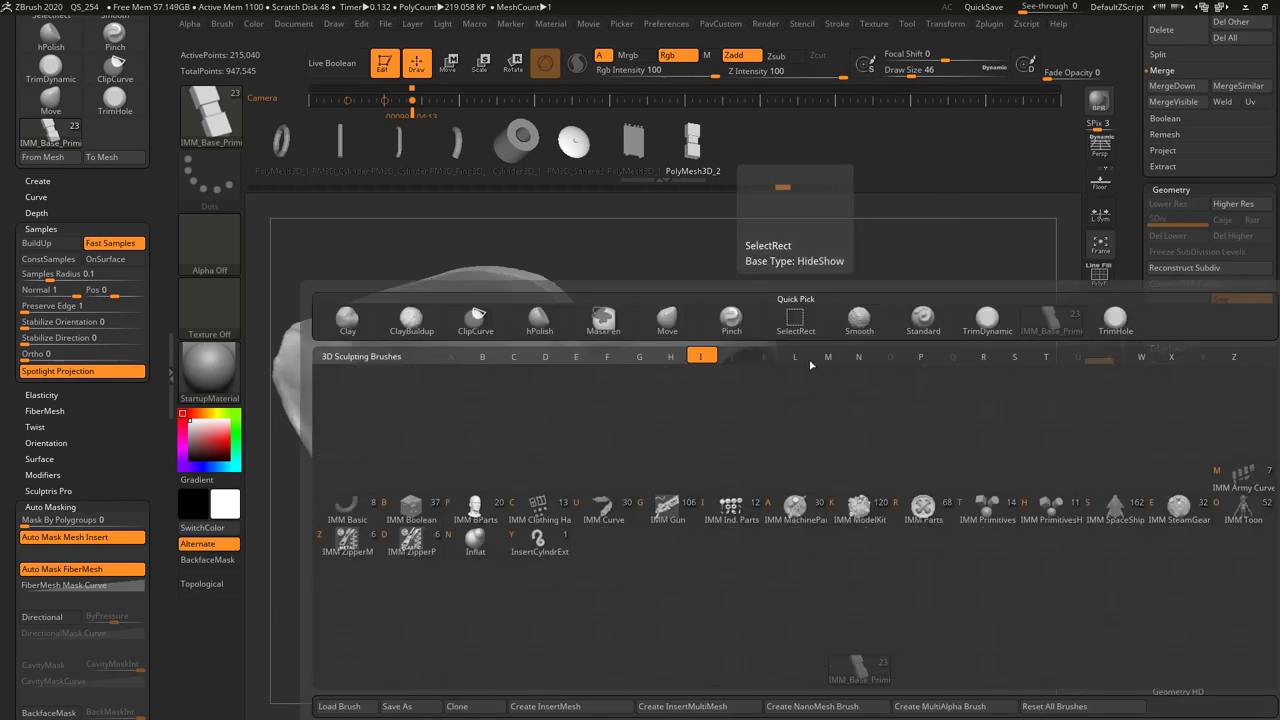
left_click(1005, 492)
key("m")
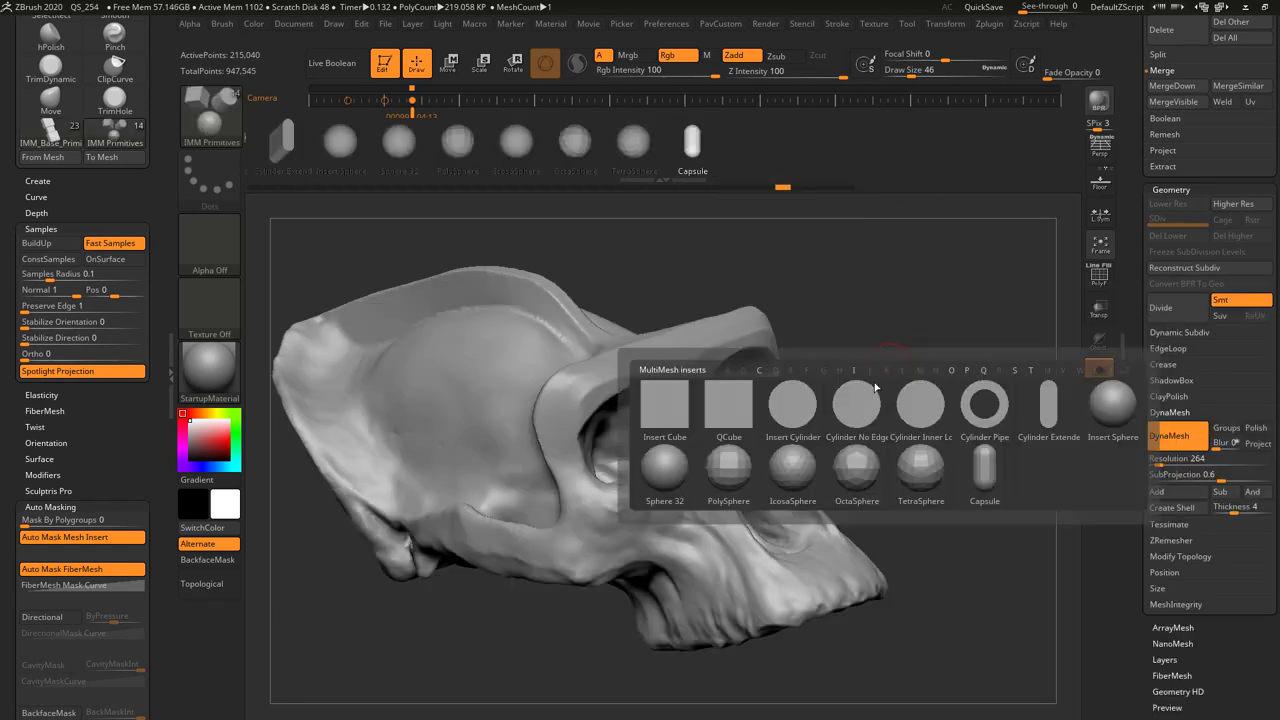
left_click(875, 387)
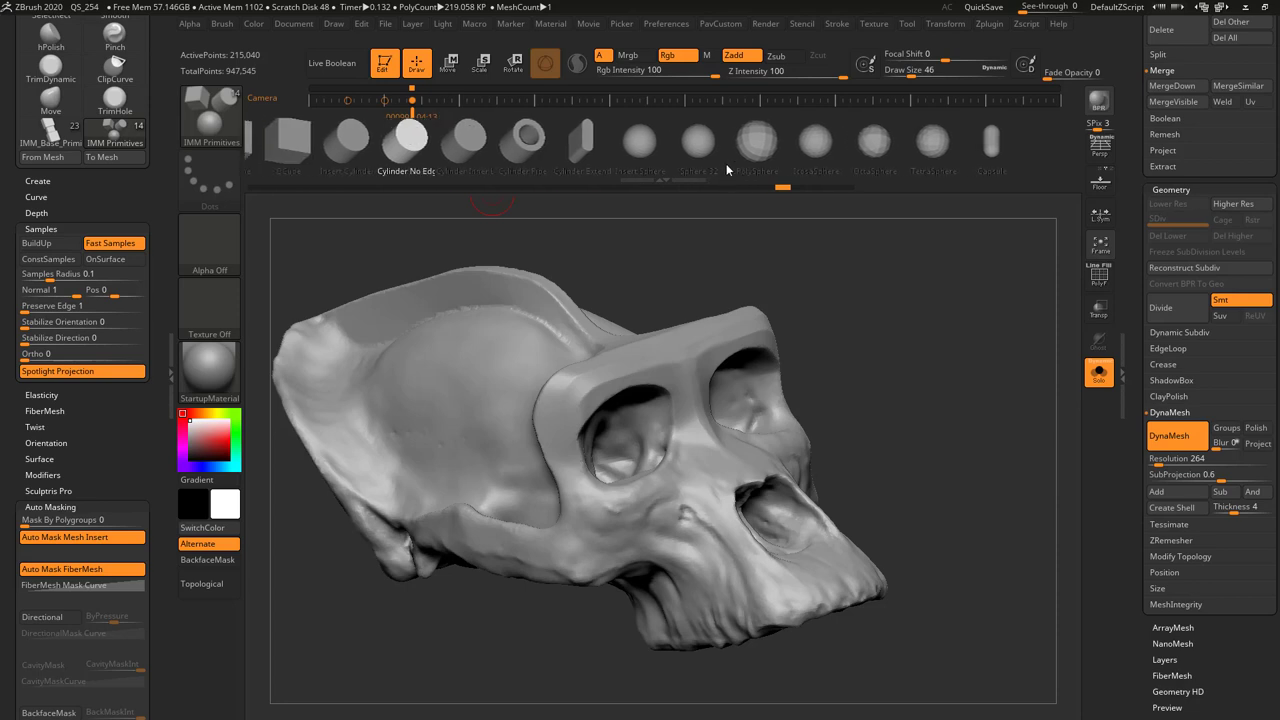
left_click(466, 151)
- Insert a mirrored pair of cylinders into the temples, undoing the misplaced attempts
left_click_drag(866, 322, 823, 331)
mouse_move(463, 373)
left_mouse_down()
mouse_move(484, 390)
mouse_move(520, 350)
left_mouse_up()
key("ctrl+z")
mouse_move(423, 381)
left_mouse_down()
mouse_move(481, 423)
mouse_move(467, 401)
mouse_move(481, 398)
left_mouse_up()
key("ctrl+z")
left_click_drag(857, 320, 893, 334, "alt")
- Turn on local symmetry and try transforming the mirrored temple cylinders with the Gizmo
key("w")
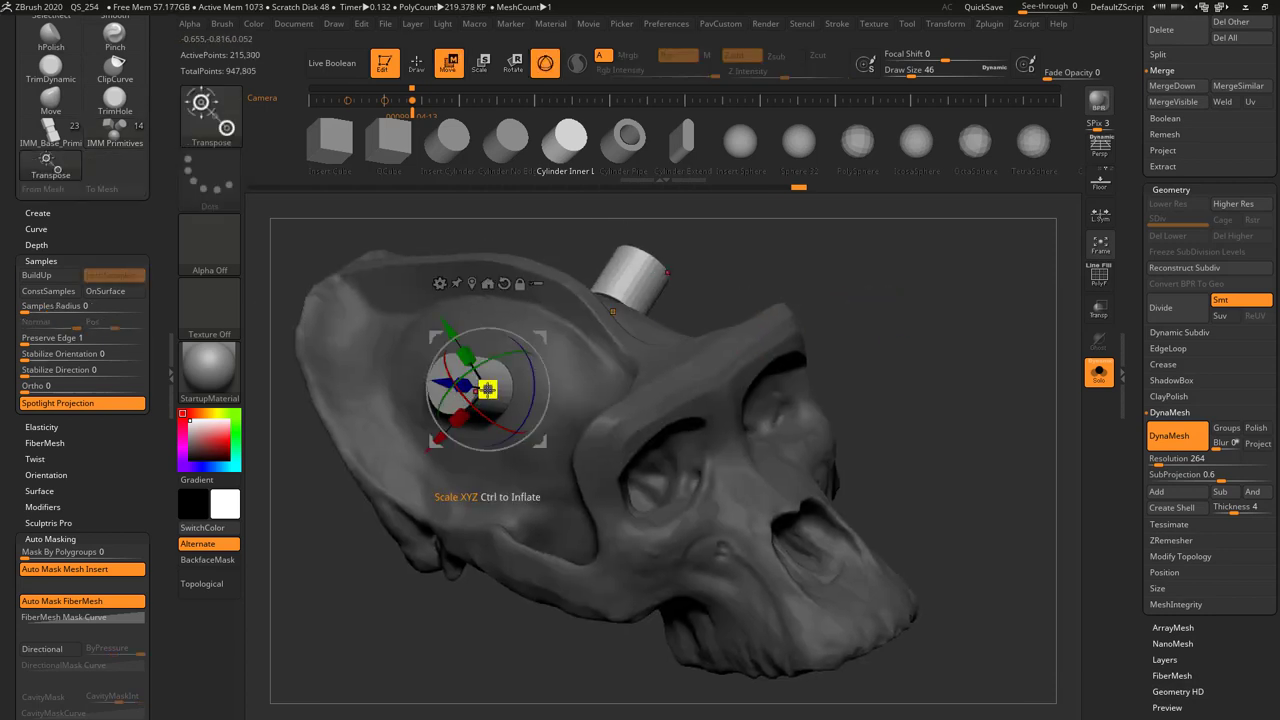
left_click_drag(491, 388, 443, 383)
key("ctrl+z")
left_click_drag(528, 362, 550, 353)
left_click(1102, 215)
left_click_drag(1020, 278, 935, 302)
mouse_move(578, 388)
left_mouse_down()
mouse_move(565, 389)
mouse_move(590, 390)
mouse_move(514, 381)
mouse_move(553, 382)
mouse_move(537, 385)
left_mouse_up()
key("ctrl+z")
key("q")
- Fuse the temple cylinders into the skull with DynaMesh, and undo both the remesh and the cylinders
left_click_drag(924, 286, 999, 437, "shift")
mouse_move(972, 325)
left_mouse_down()
mouse_move(898, 346)
mouse_move(997, 329)
mouse_move(968, 302)
mouse_move(843, 323)
mouse_move(926, 349)
left_mouse_up()
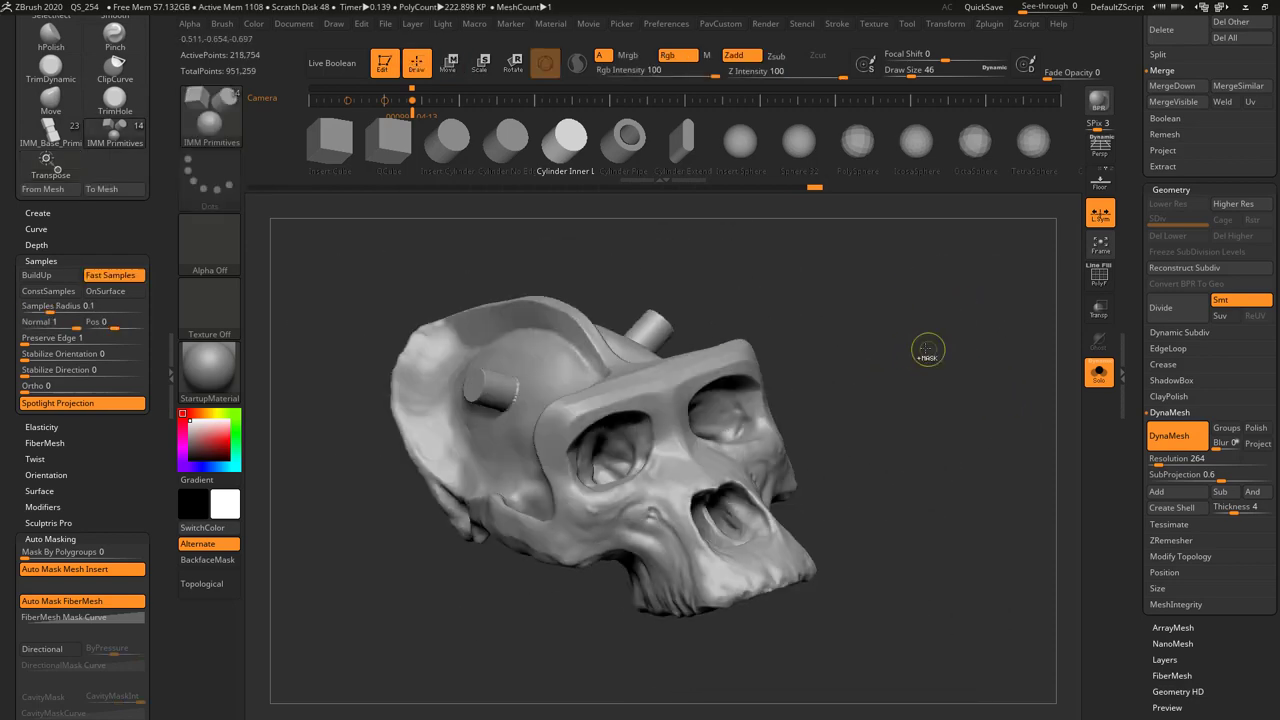
key("ctrl")
left_click(921, 345, "ctrl")
key("ctrl+z")
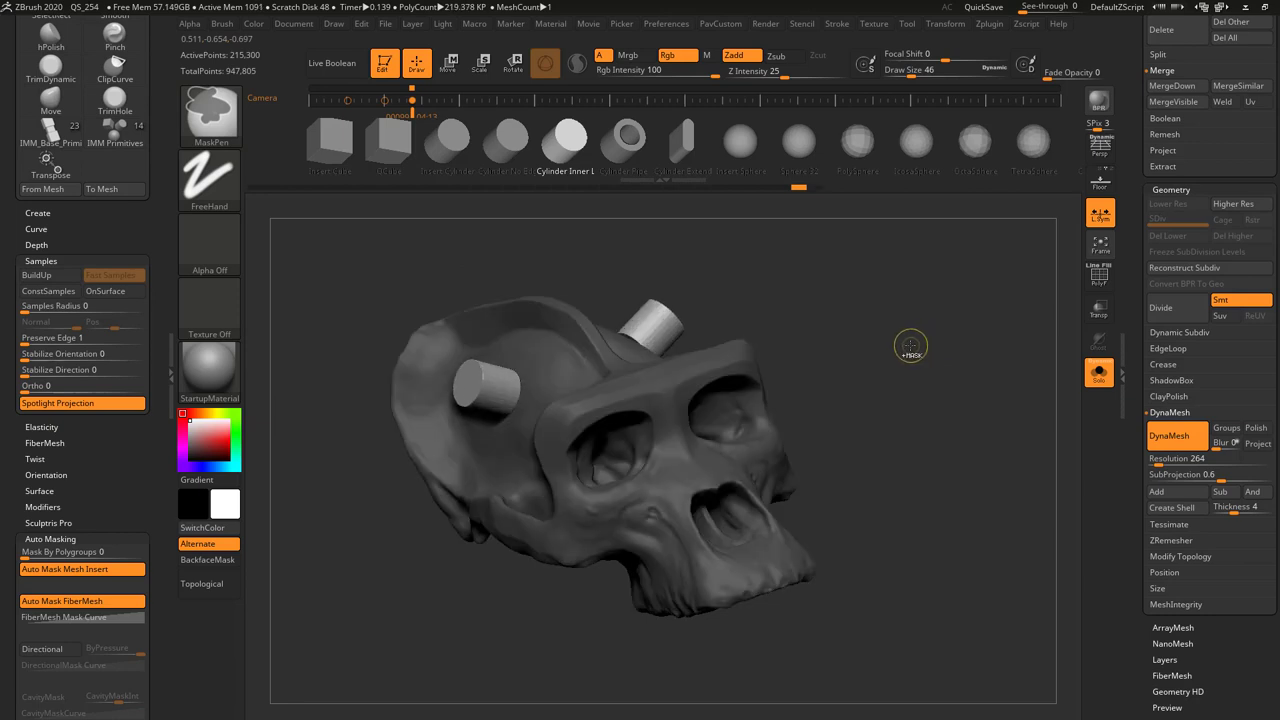
key("ctrl+z")
- Try fusing a smaller mirrored pair of cylinders into the temples with DynaMesh, and undo the attempt
left_click_drag(824, 417, 788, 442)
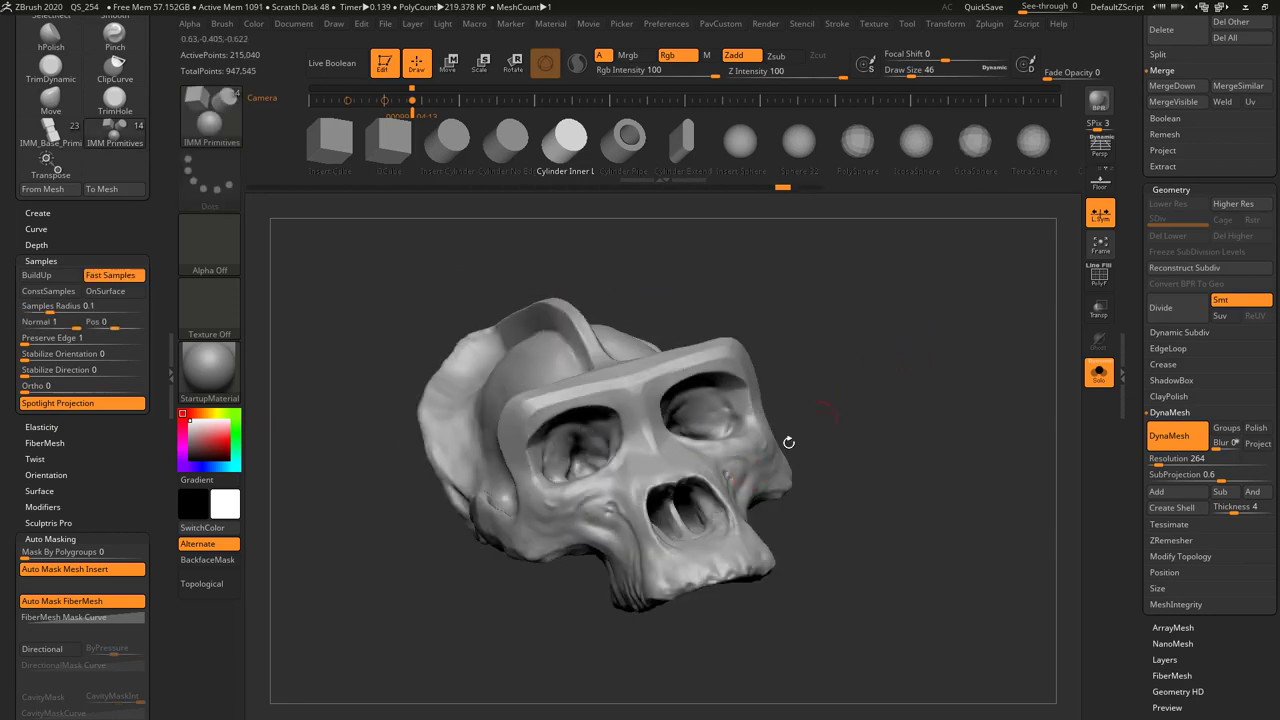
mouse_move(694, 474)
right_mouse_down()
mouse_move(651, 508)
mouse_move(591, 400)
right_mouse_up()
left_click_drag(518, 394, 525, 402)
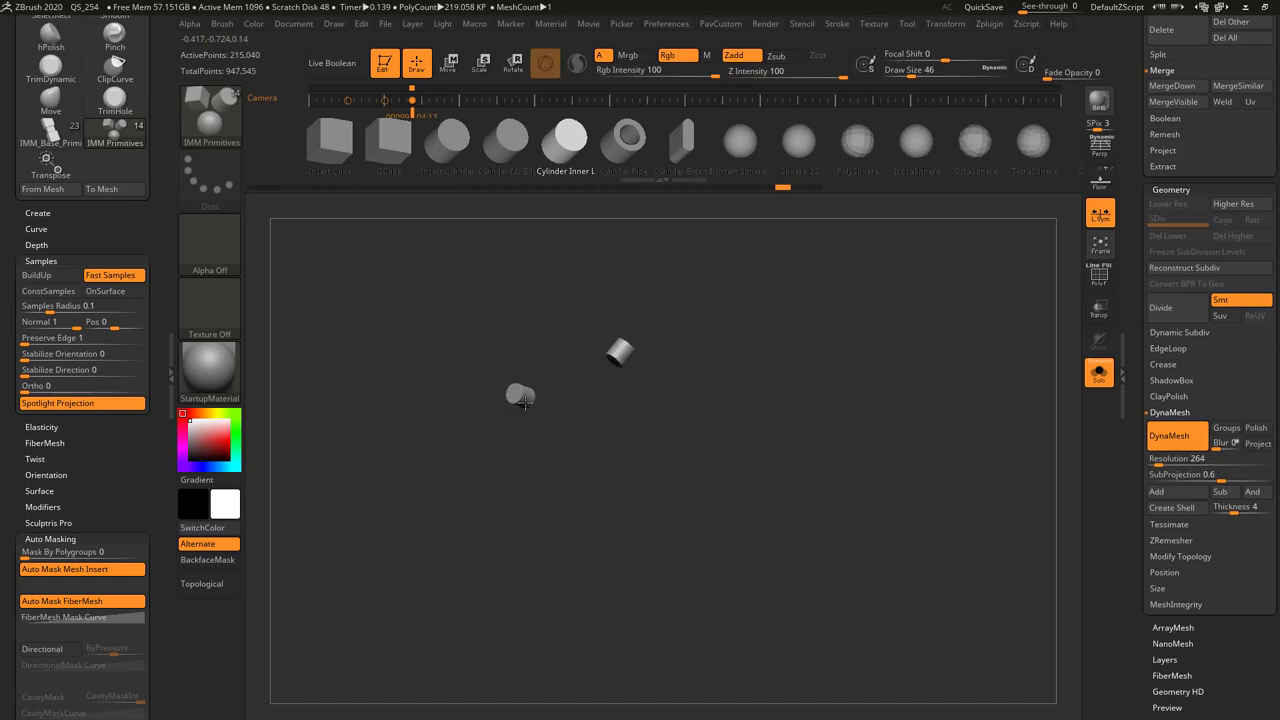
left_click_drag(858, 298, 919, 404, "ctrl")
mouse_move(942, 304)
left_mouse_down("ctrl")
mouse_move(894, 402)
mouse_move(863, 397)
mouse_move(923, 388)
mouse_move(911, 400)
mouse_move(880, 380)
mouse_move(906, 371)
mouse_move(939, 398)
mouse_move(804, 389)
left_mouse_up("ctrl")
key("ctrl+z")
key("ctrl+z")
key("ctrl+z")
- Switch to DamStandard at a draw size of 65 and stroke along the brow ridge's upper edge toward its outer corner
key("b")
key("s")
key("t")
mouse_move(888, 430)
left_mouse_down()
mouse_move(957, 423)
mouse_move(876, 412)
left_mouse_up()
mouse_move(871, 359)
left_mouse_down()
mouse_move(1100, 366)
mouse_move(923, 362)
mouse_move(907, 328)
mouse_move(866, 384)
left_mouse_up()
key("b")
key("d")
key("s")
key("s")
mouse_move(641, 418)
left_mouse_down()
mouse_move(827, 357)
mouse_move(553, 484)
left_mouse_up()
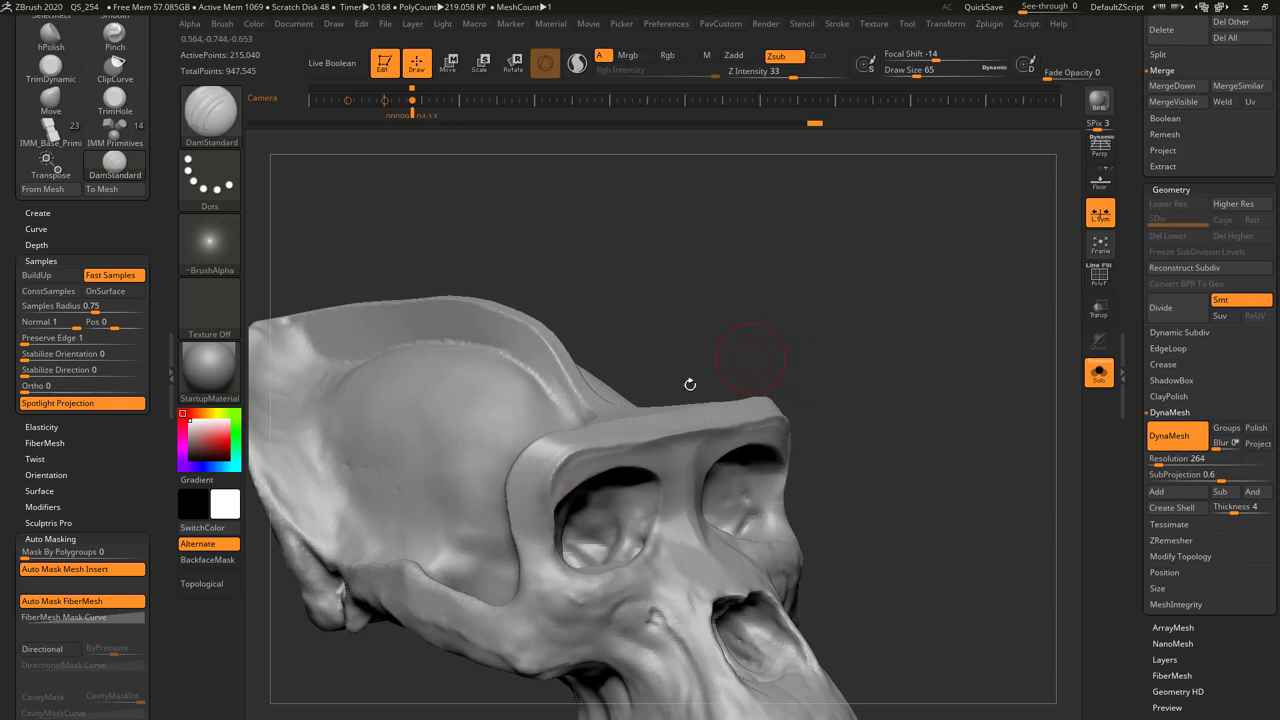
- Build up the brow ridge's front bevel with the Clay brush at a draw size of 51
key("b")
key("c")
key("l")
mouse_move(568, 475)
left_mouse_down()
mouse_move(645, 436)
mouse_move(804, 411)
left_mouse_up()
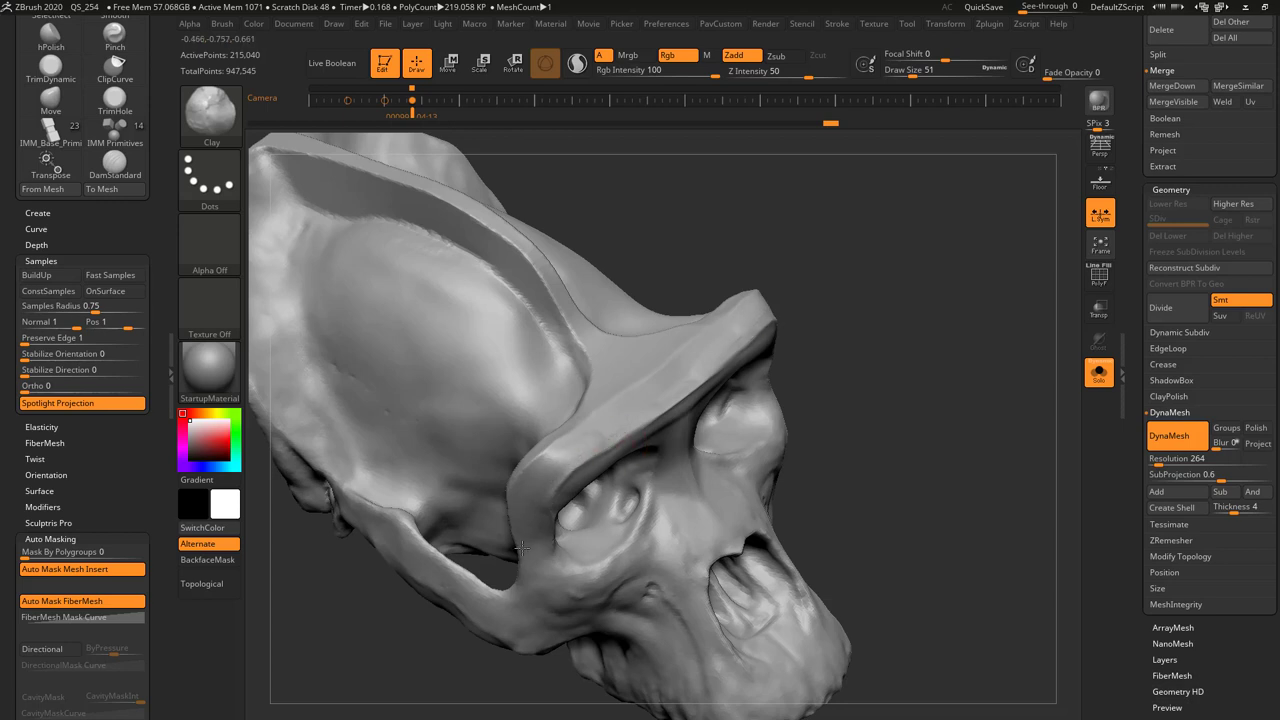
- Flatten the brow ridge's front and outer corner with hPolish at a draw size of 74
key("b")
key("h")
key("p")
left_click_drag(837, 409, 750, 415)
key("s")
left_click_drag(648, 424, 717, 398)
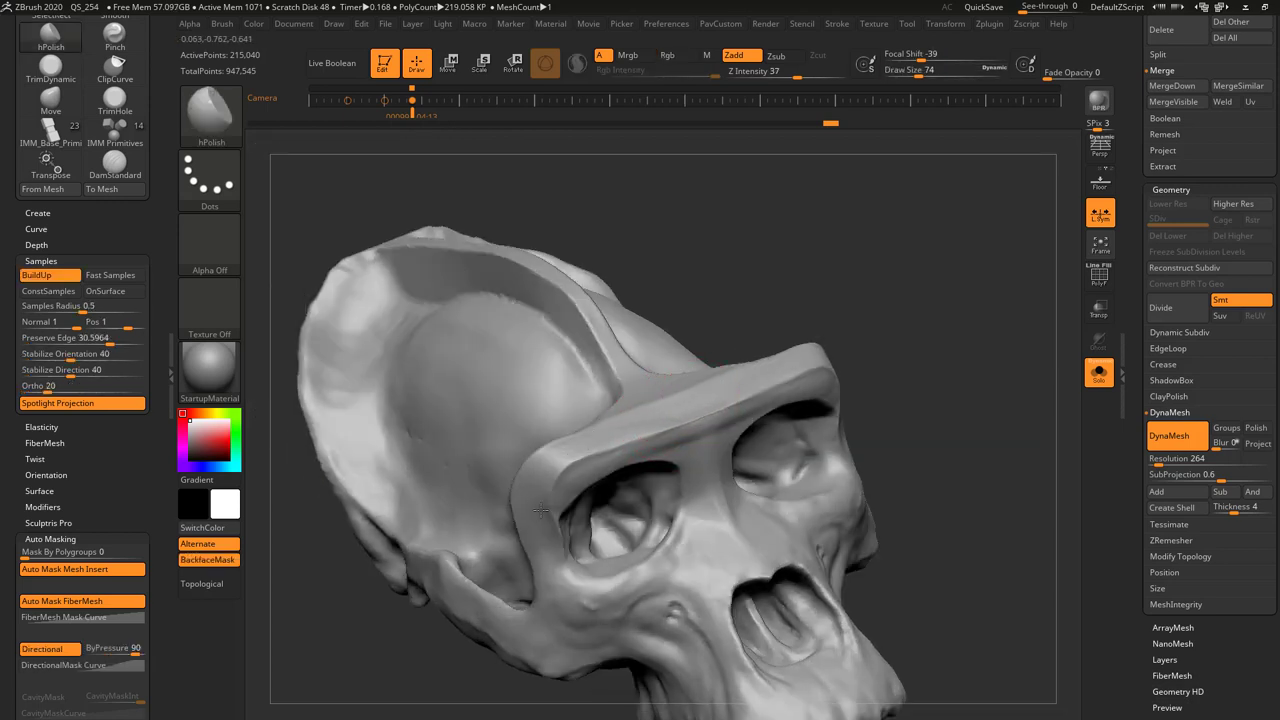
left_click_drag(540, 510, 667, 436)
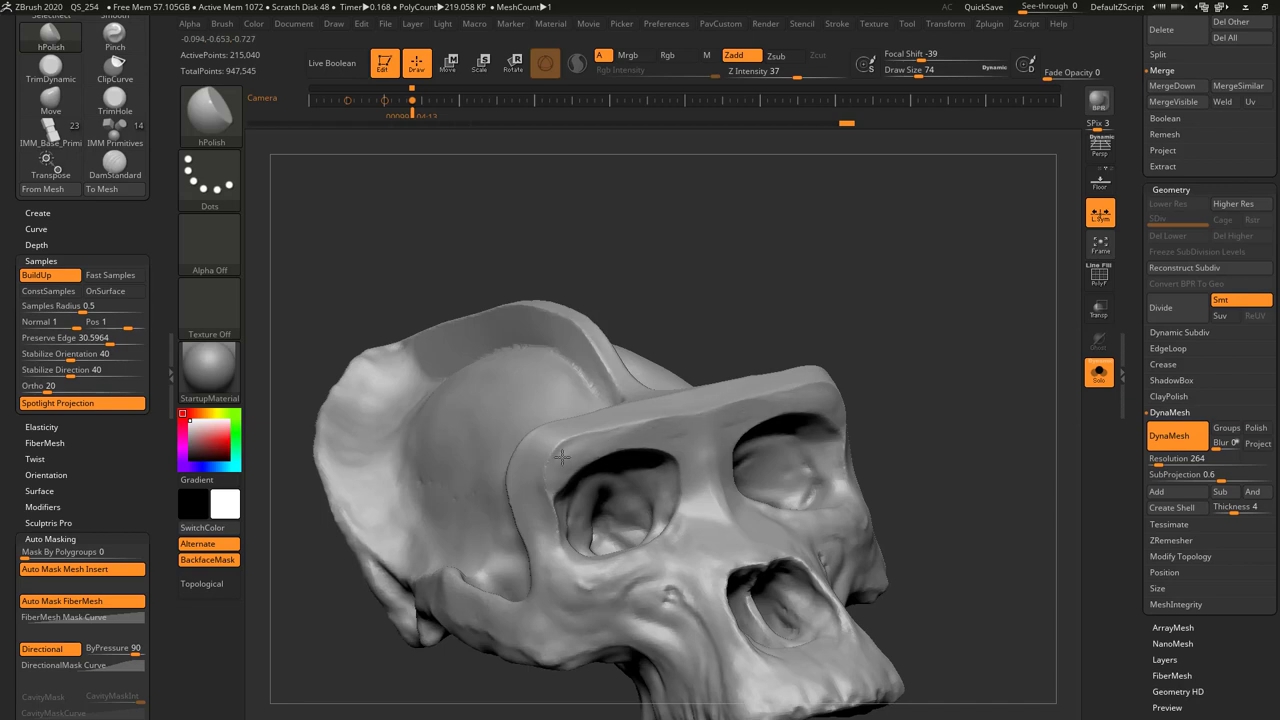
- Compare the MoveAccu brush's curve settings with the Move brush, and turn on AccuCurve for the Move brush
right_click_drag(547, 479, 635, 412)
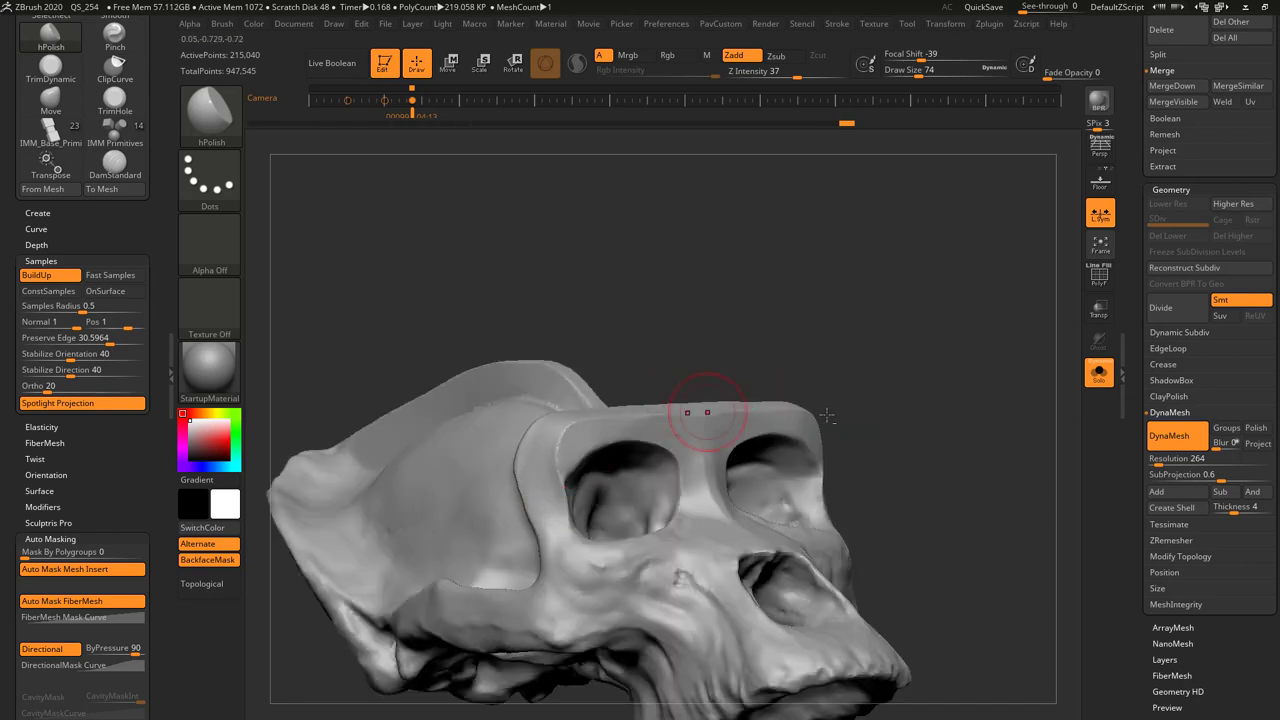
mouse_move(827, 415)
left_mouse_down()
mouse_move(771, 368)
mouse_move(827, 392)
mouse_move(771, 366)
left_mouse_up()
key("2")
left_click(43, 291, "shift")
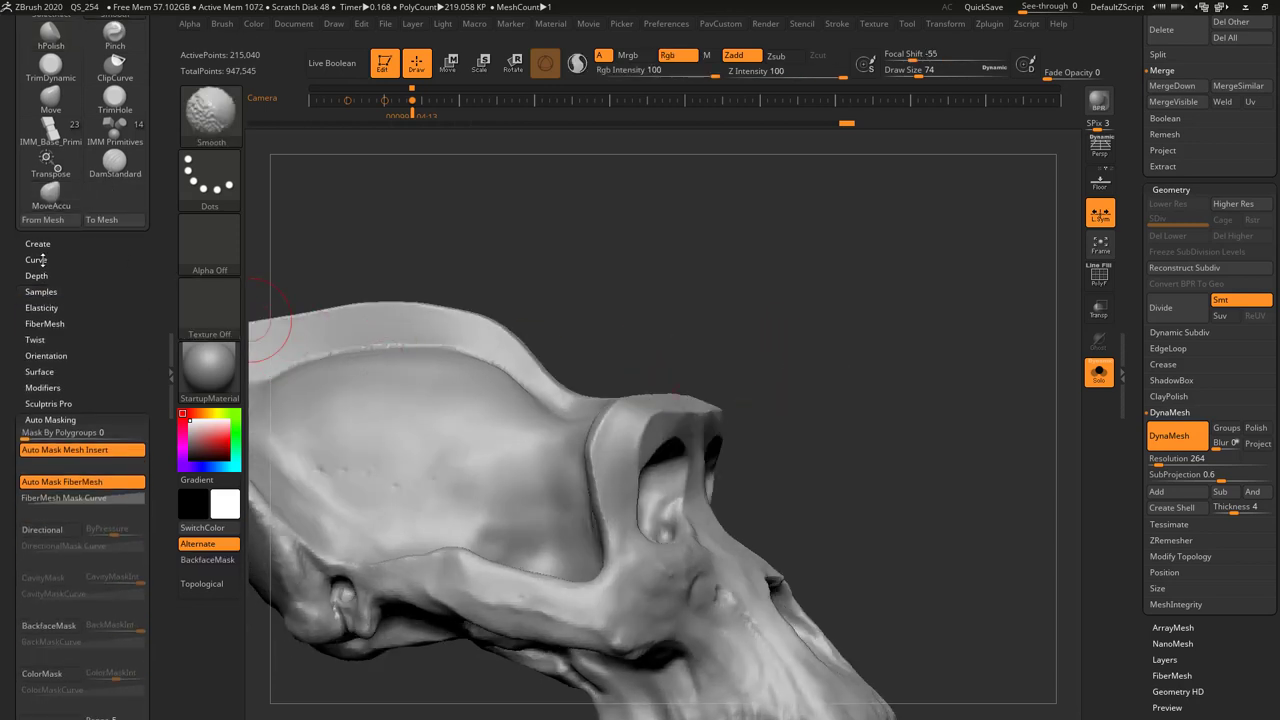
left_click(37, 259, "shift")
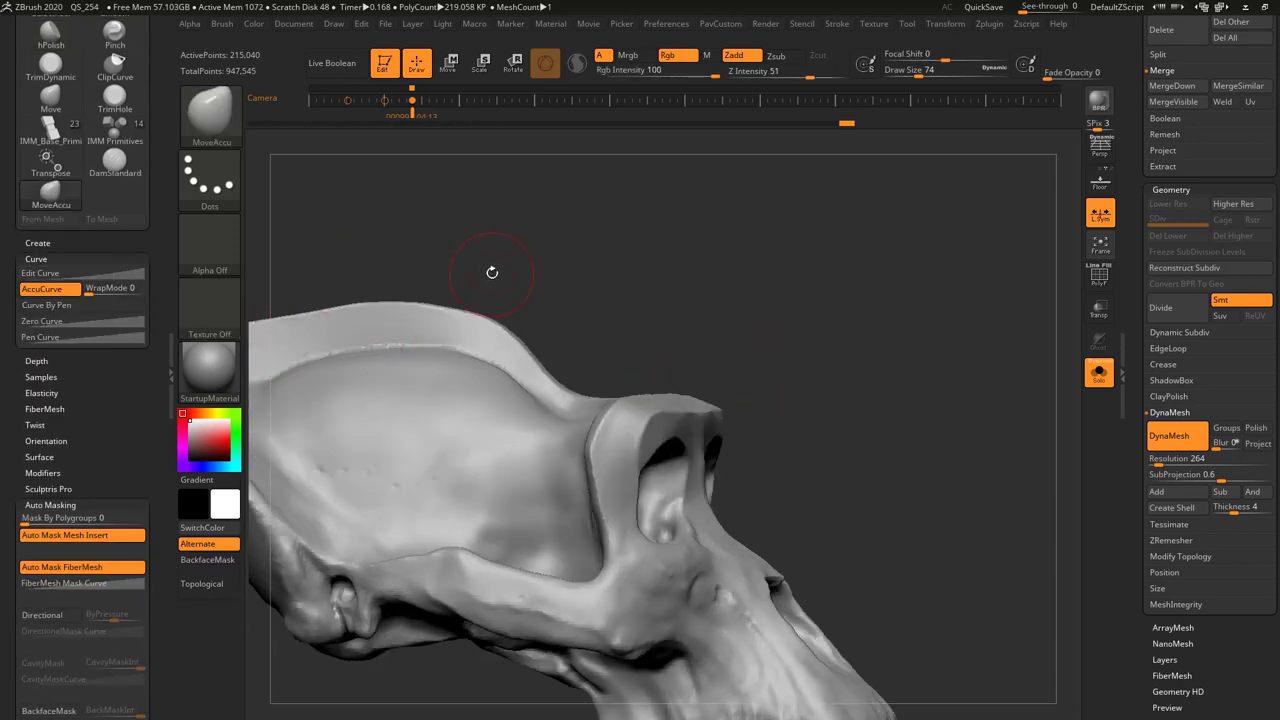
key("1")
left_click(54, 290)
- Pull the brow ridge's outer corners into sharp points with the Move brush at a draw size of 97
left_click_drag(776, 350, 826, 318, "alt")
key("s")
left_click_drag(634, 429, 645, 431)
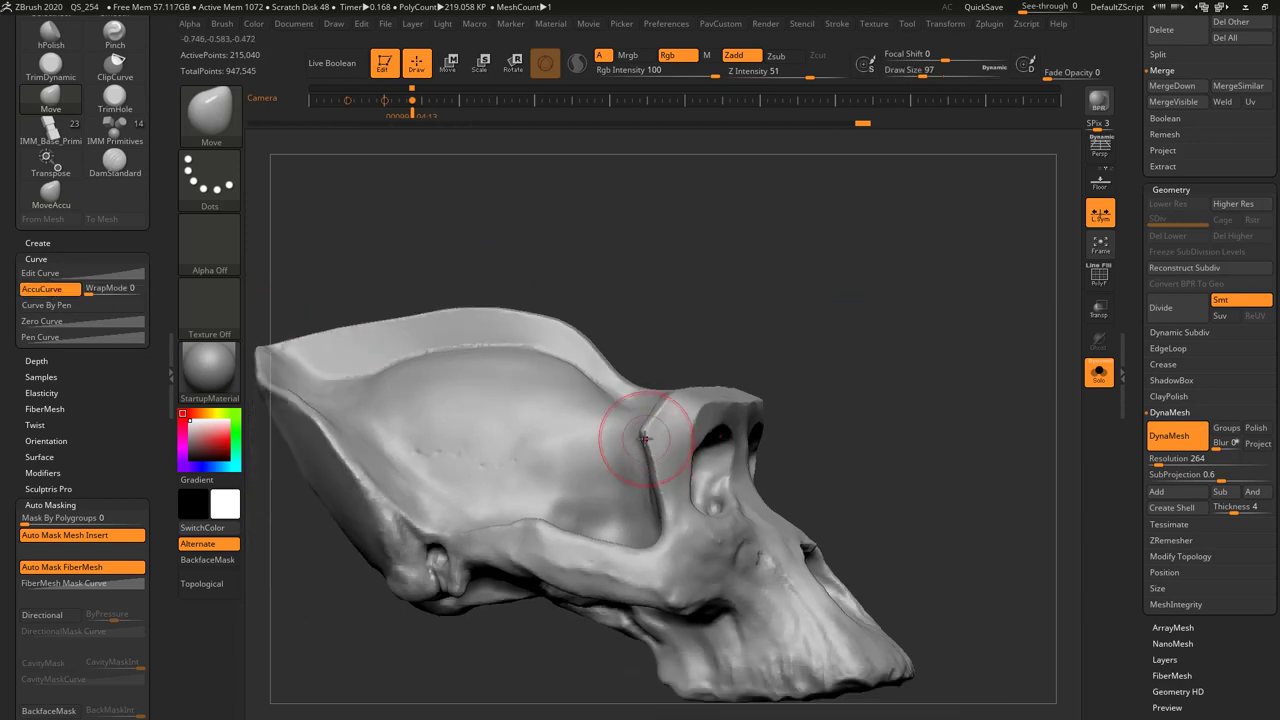
left_click_drag(692, 350, 742, 388)
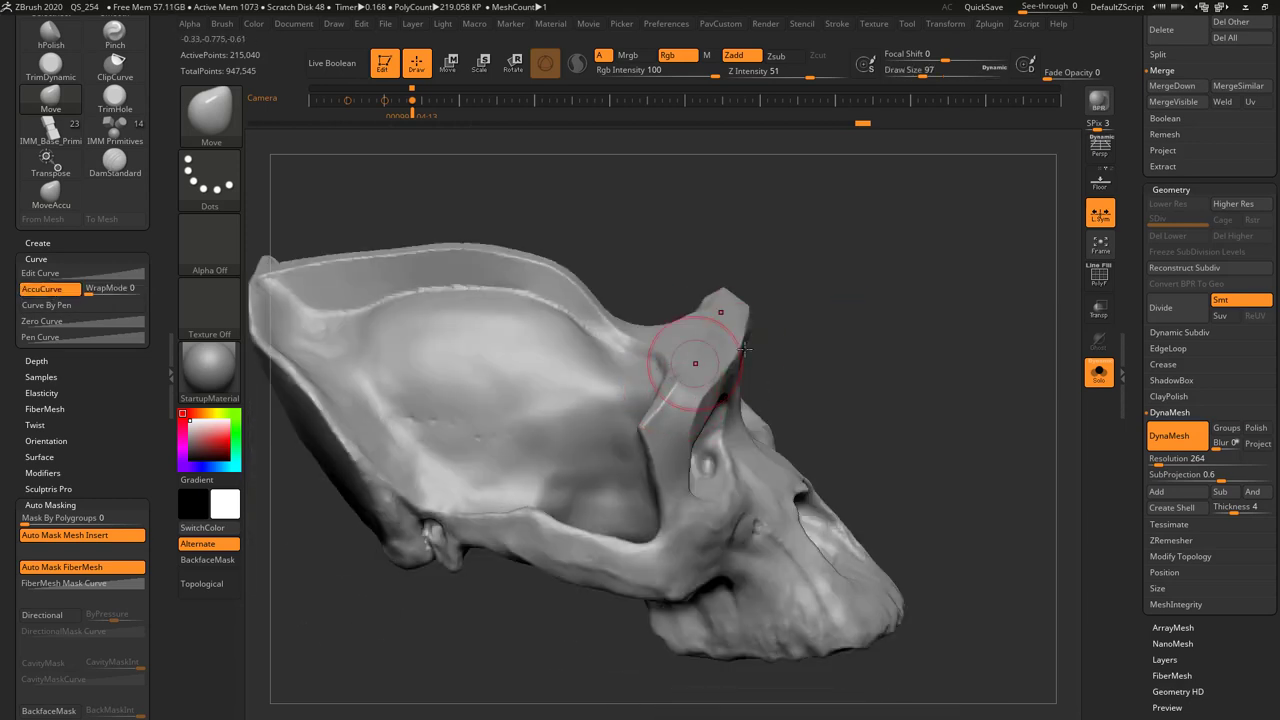
left_click_drag(722, 335, 720, 392)
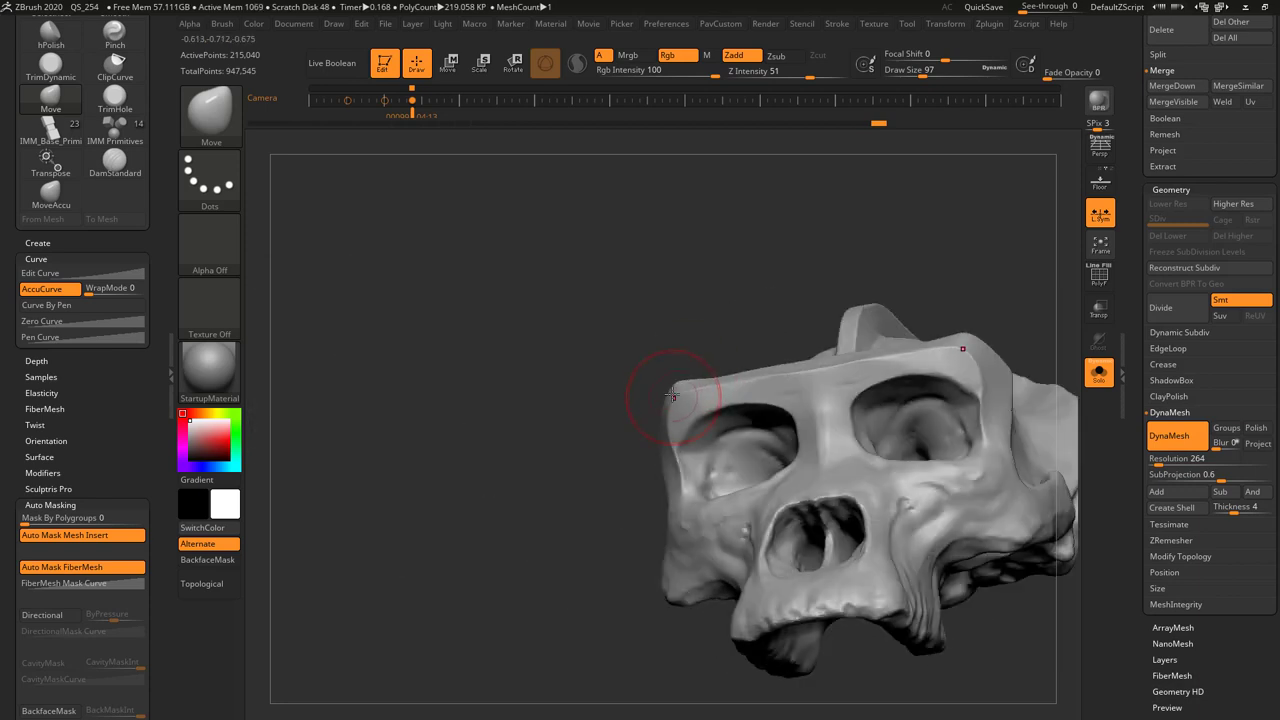
mouse_move(620, 409)
left_mouse_down()
mouse_move(666, 420)
mouse_move(661, 411)
mouse_move(669, 486)
left_mouse_up()
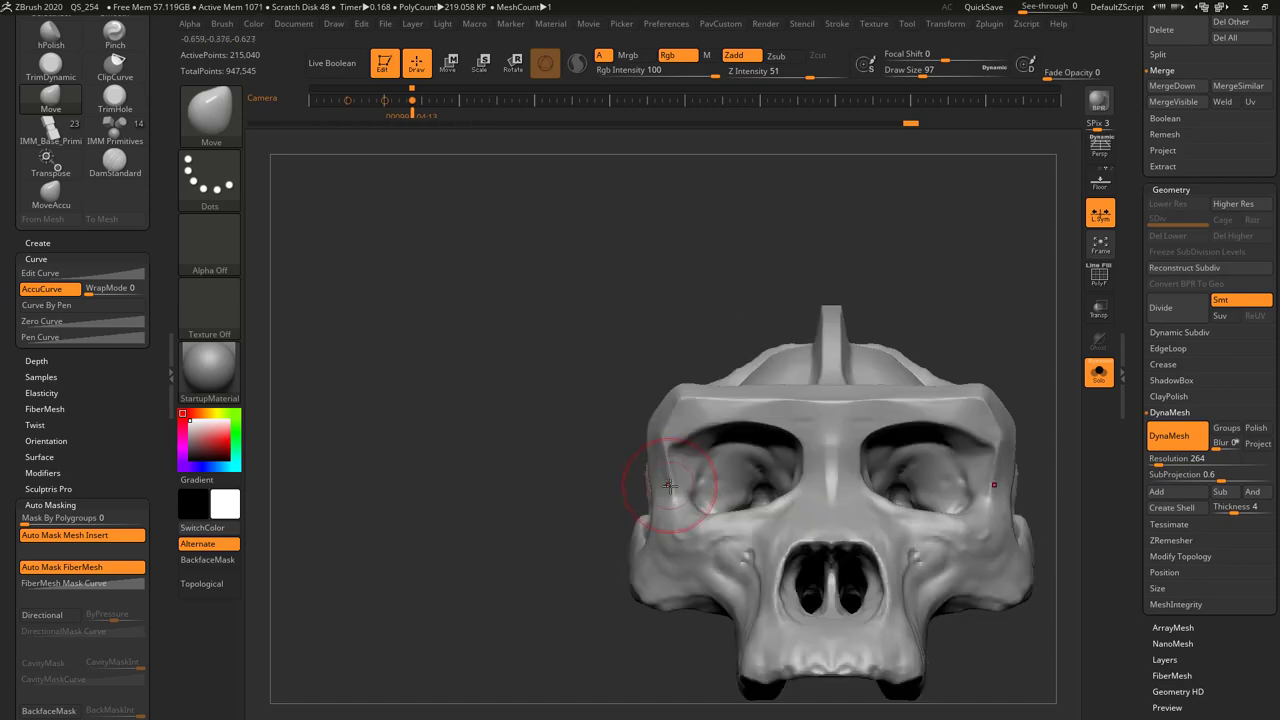
- Pull a small pointed notch into the middle of the brow ridge's upper edge with Move at draw sizes of 51 and 62
mouse_move(598, 436)
left_mouse_down()
mouse_move(831, 346)
mouse_move(748, 397)
left_mouse_up()
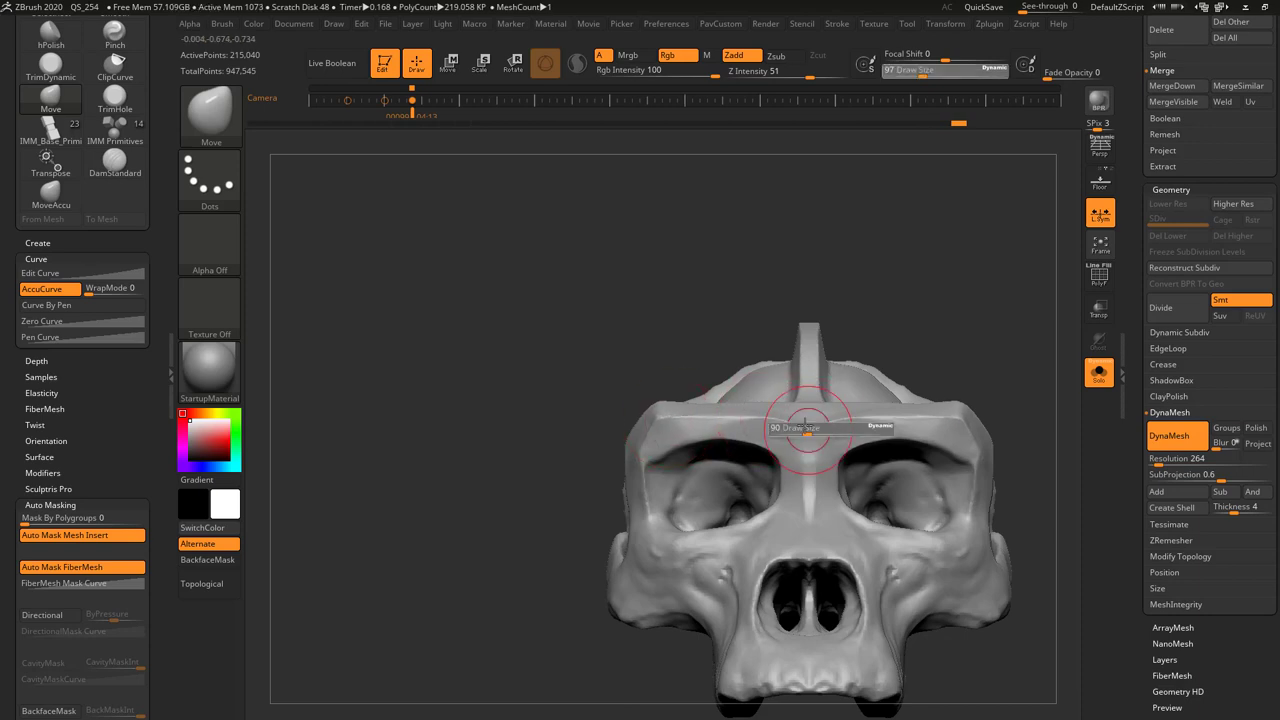
key("bracketleft")
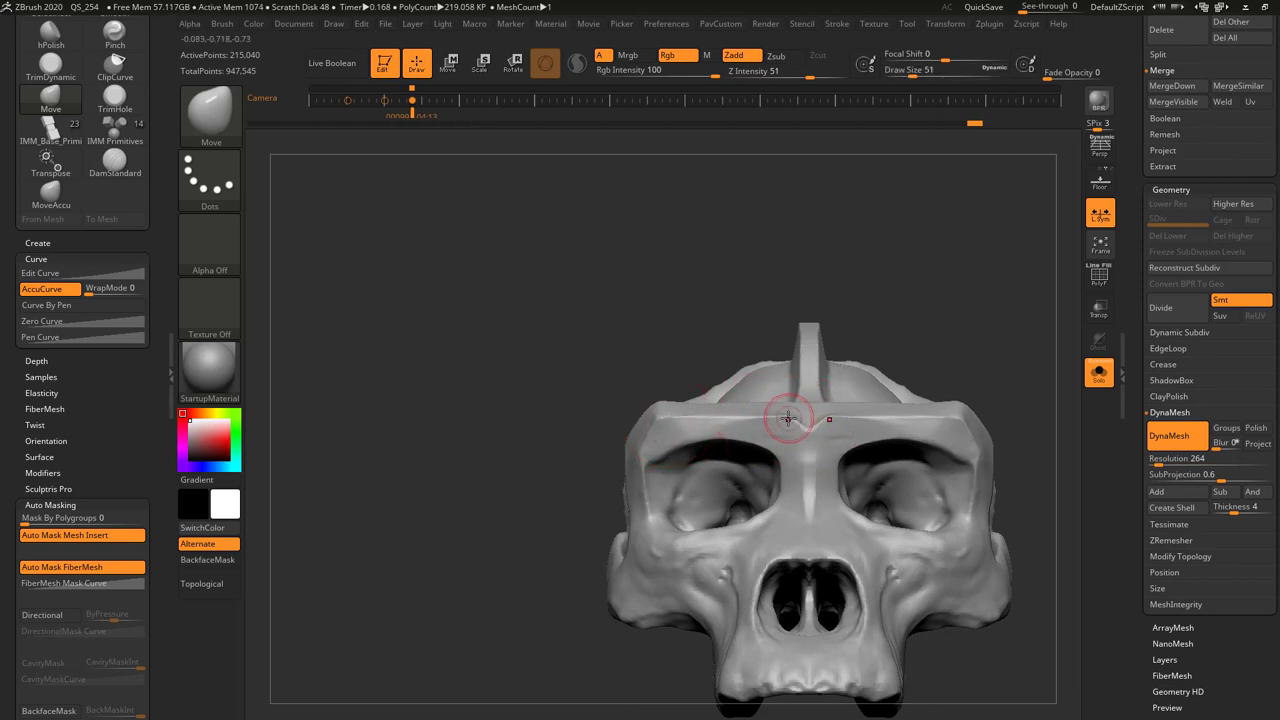
left_click_drag(892, 335, 850, 372)
left_click_drag(769, 432, 770, 426)
mouse_move(614, 369)
left_mouse_down()
mouse_move(763, 354)
mouse_move(866, 368)
mouse_move(890, 385)
left_mouse_up()
key("s")
left_click_drag(778, 434, 784, 434)
left_click_drag(973, 423, 930, 237)
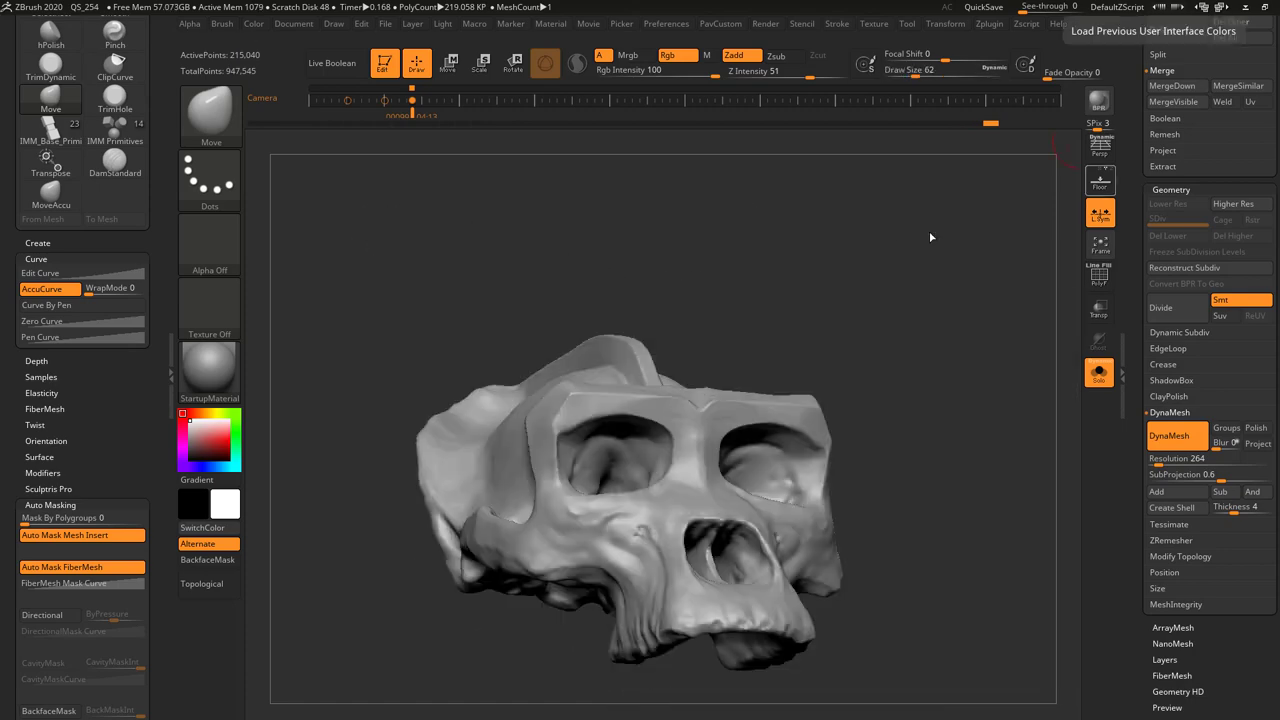
- Step the undo history back to the skull before its brow ridge was reshaped, and bring up hPolish's Auto Masking settings
mouse_move(988, 125)
left_mouse_down()
mouse_move(438, 148)
mouse_move(466, 152)
left_mouse_up()
mouse_move(890, 245)
left_mouse_down()
mouse_move(923, 354)
mouse_move(929, 335)
left_mouse_up()
mouse_move(853, 297)
left_mouse_down()
mouse_move(820, 274)
mouse_move(864, 306)
mouse_move(706, 274)
mouse_move(765, 294)
mouse_move(778, 262)
mouse_move(780, 274)
mouse_move(530, 350)
left_mouse_up()
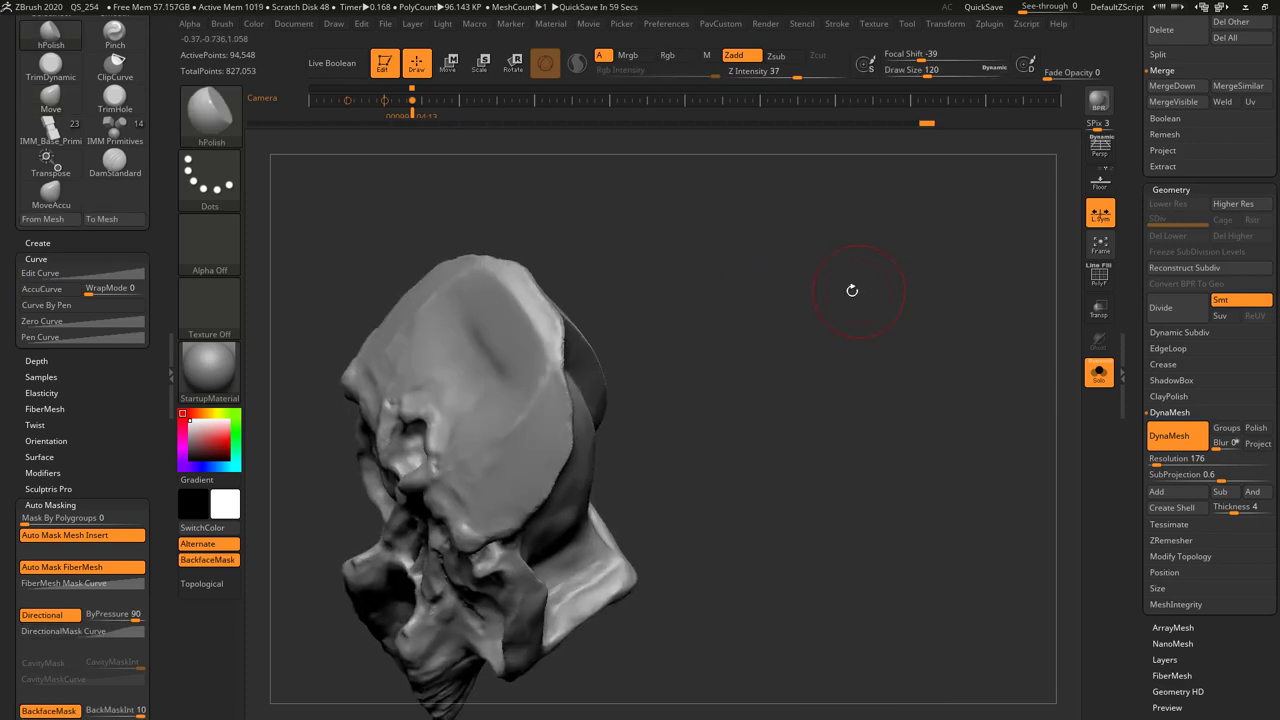
mouse_move(771, 291)
left_mouse_down()
mouse_move(742, 306)
mouse_move(706, 273)
mouse_move(303, 406)
left_mouse_up()
left_click_drag(112, 379, 100, 168)
left_click_drag(703, 289, 700, 285)
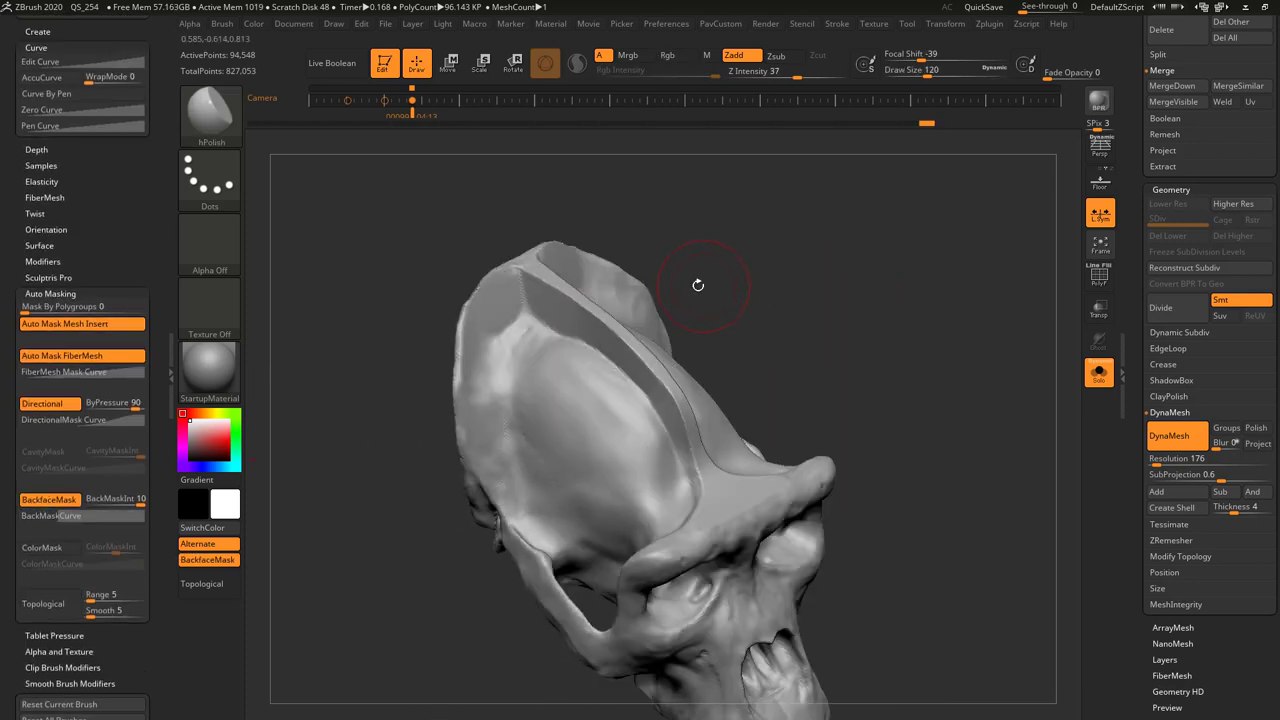
- Turn off BackfaceMask for hPolish and try flattening the rear crest beside the sagittal crest, enlarging the draw size to 182
left_click(48, 499)
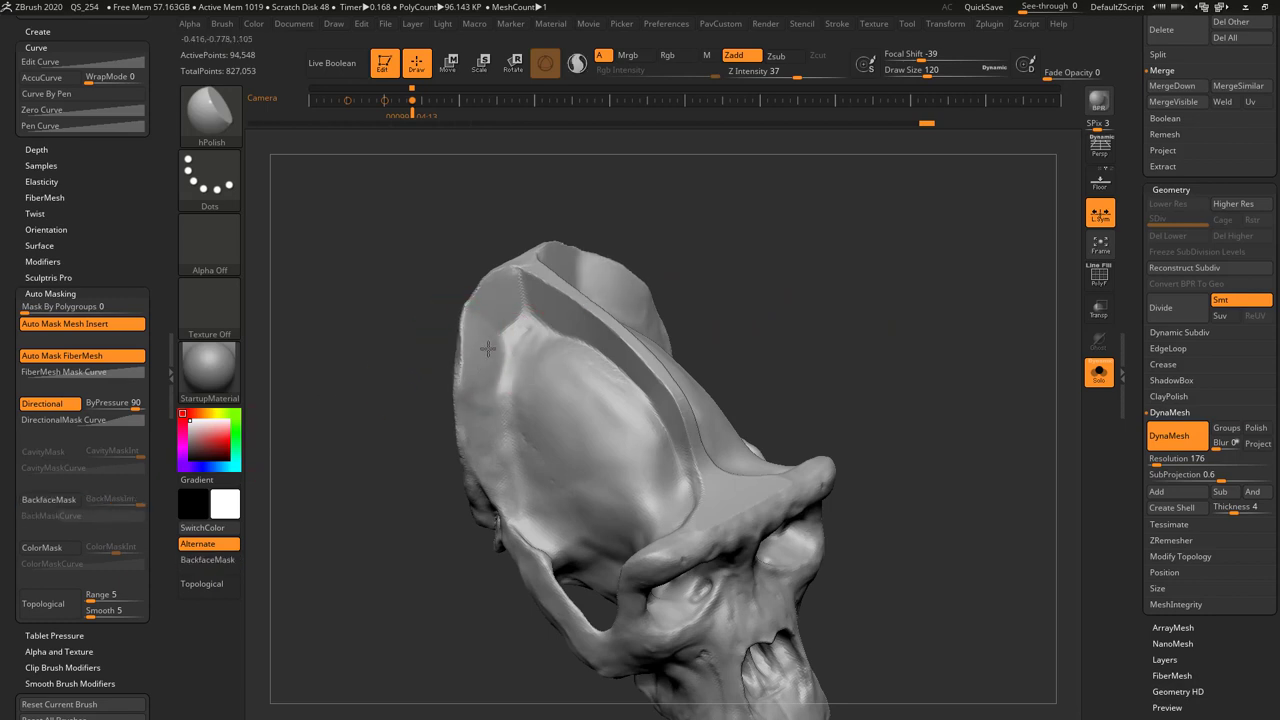
left_click_drag(488, 349, 510, 320)
mouse_move(880, 240)
left_mouse_down()
mouse_move(788, 248)
mouse_move(640, 311)
mouse_move(800, 235)
mouse_move(657, 277)
mouse_move(780, 240)
left_mouse_up()
left_click_drag(571, 277, 540, 290, "shift")
mouse_move(452, 330)
left_mouse_down()
mouse_move(443, 311)
mouse_move(320, 325)
left_mouse_up()
left_click_drag(549, 322, 530, 350, "shift")
left_click_drag(717, 377, 850, 335)
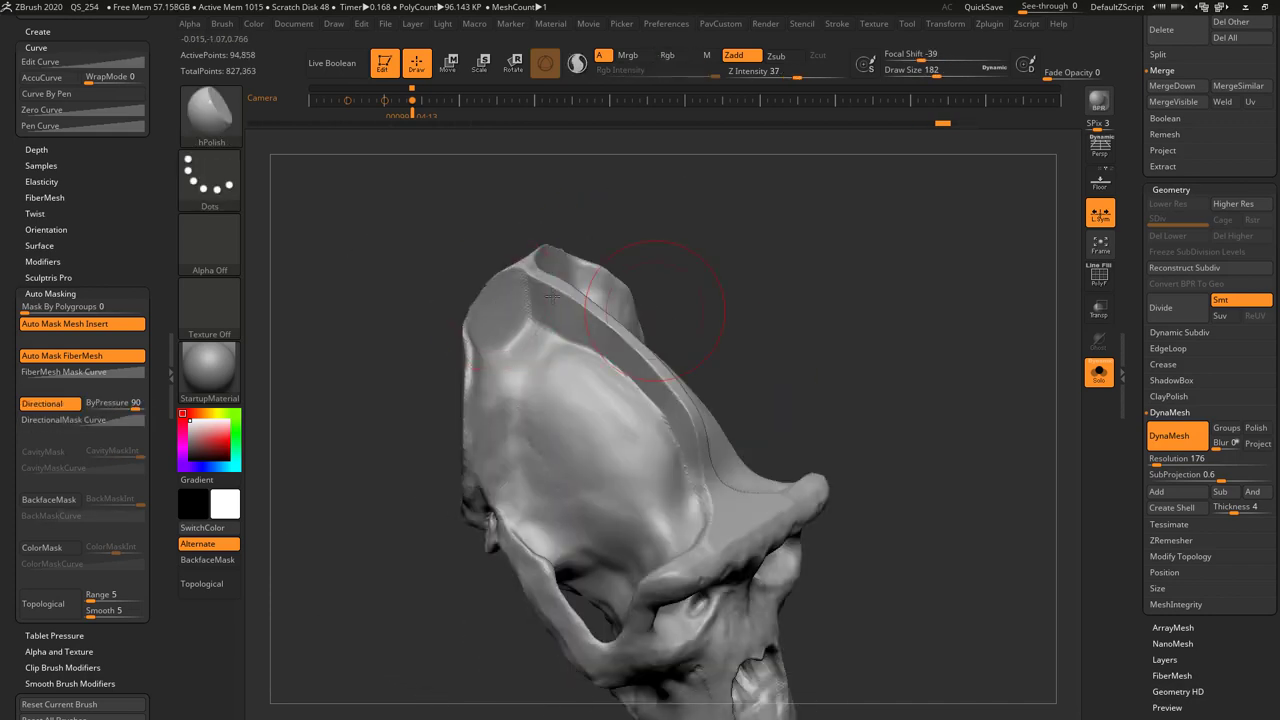
key("shift")
- Restore BackfaceMask for hPolish and flatten the rear crest's inner face, reducing the draw size to 112
left_click_drag(694, 271, 423, 342)
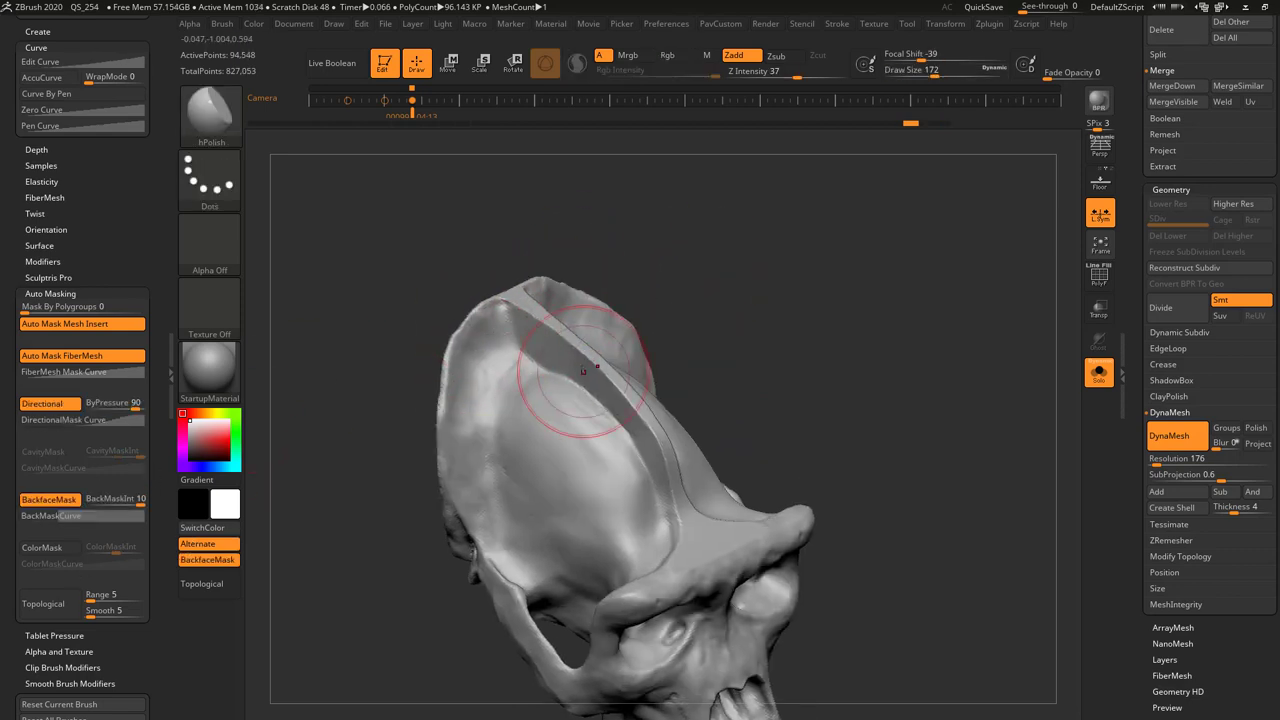
key("bracketleft")
mouse_move(491, 321)
left_mouse_down()
mouse_move(594, 246)
mouse_move(473, 308)
left_mouse_up()
mouse_move(570, 267)
left_mouse_down()
mouse_move(616, 260)
mouse_move(628, 310)
mouse_move(622, 272)
left_mouse_up()
key("ctrl")
key("s")
left_click_drag(526, 368, 518, 368)
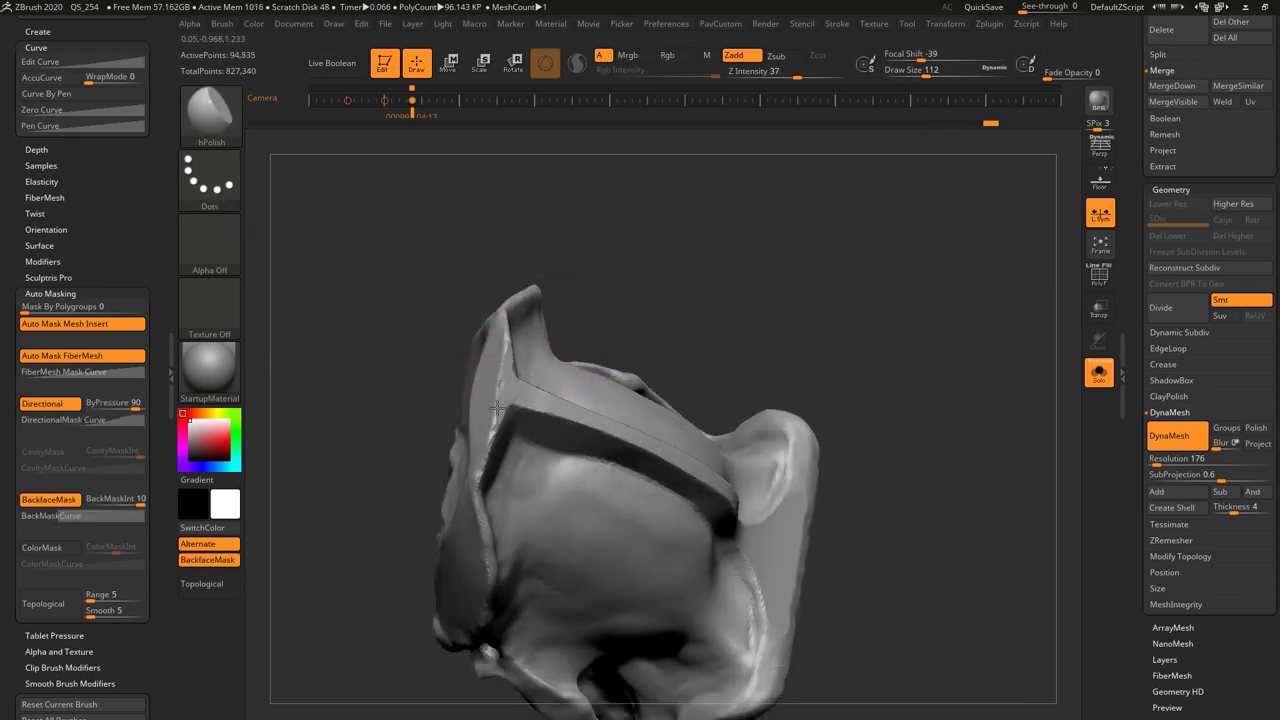
- Polish the rear crest where it meets the sagittal crest with hPolish at a draw size of 101
mouse_move(610, 262)
left_mouse_down()
mouse_move(643, 300)
mouse_move(622, 345)
left_mouse_up()
key("s")
left_click_drag(546, 385, 541, 385)
mouse_move(541, 385)
right_mouse_down()
mouse_move(590, 330)
mouse_move(560, 400)
mouse_move(626, 337)
mouse_move(630, 275)
right_mouse_up()
left_click_drag(630, 275, 560, 335)
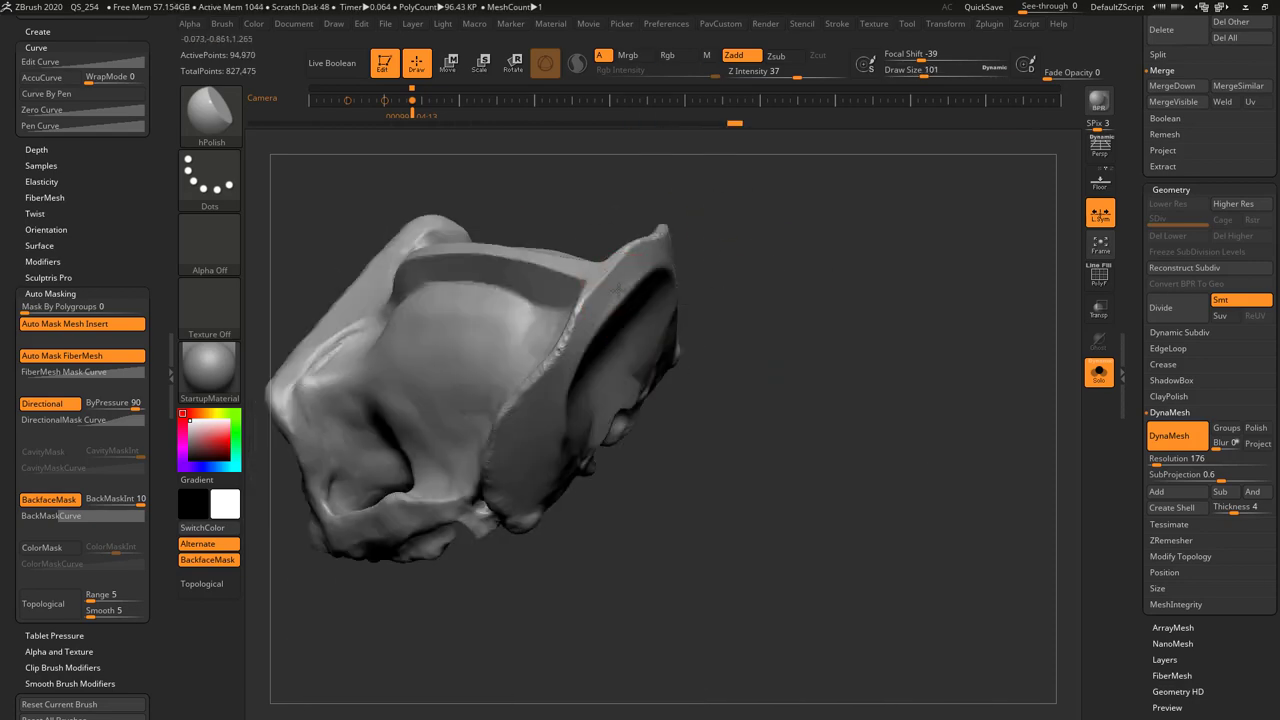
- Cut a crease between the temple and the rear and sagittal crests with DamStandard at a draw size of 87
mouse_move(705, 290)
left_mouse_down()
mouse_move(591, 343)
mouse_move(779, 312)
mouse_move(809, 291)
left_mouse_up()
key("b")
key("d")
key("s")
mouse_move(705, 243)
left_mouse_down()
mouse_move(671, 278)
mouse_move(646, 380)
left_mouse_up()
left_click_drag(752, 318, 778, 288)
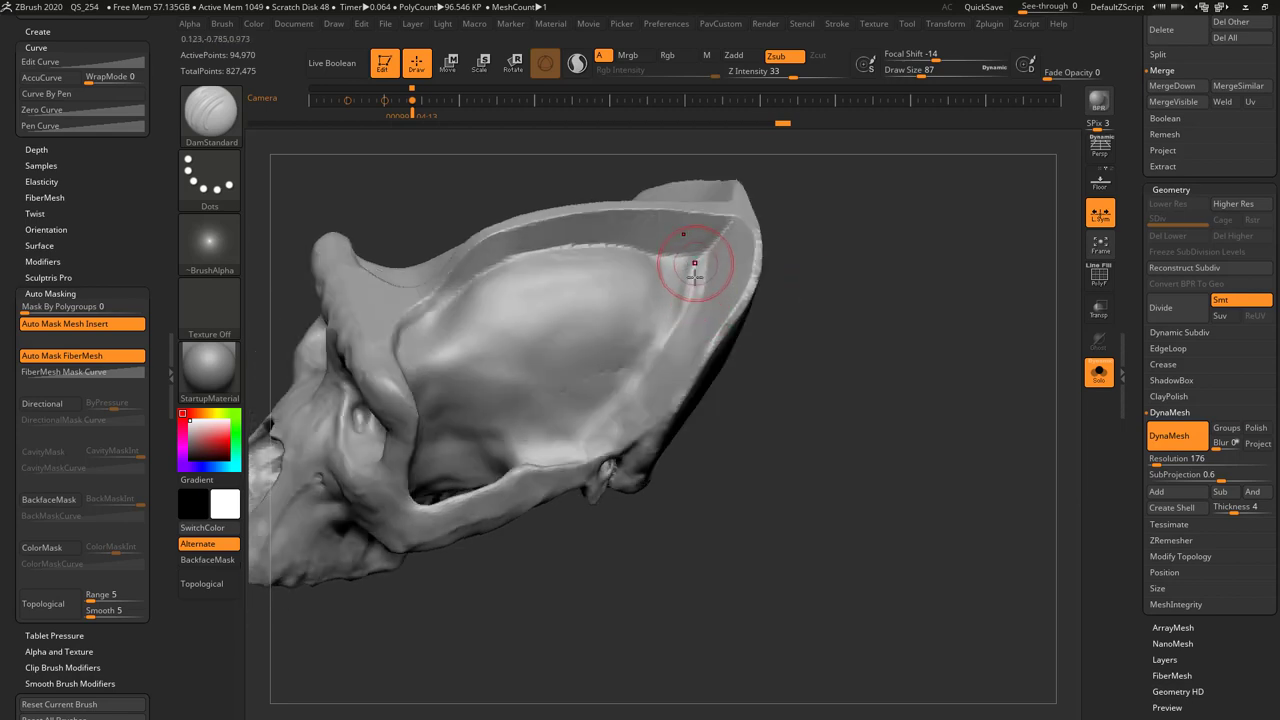
left_click_drag(845, 323, 766, 310)
left_click_drag(862, 318, 892, 266)
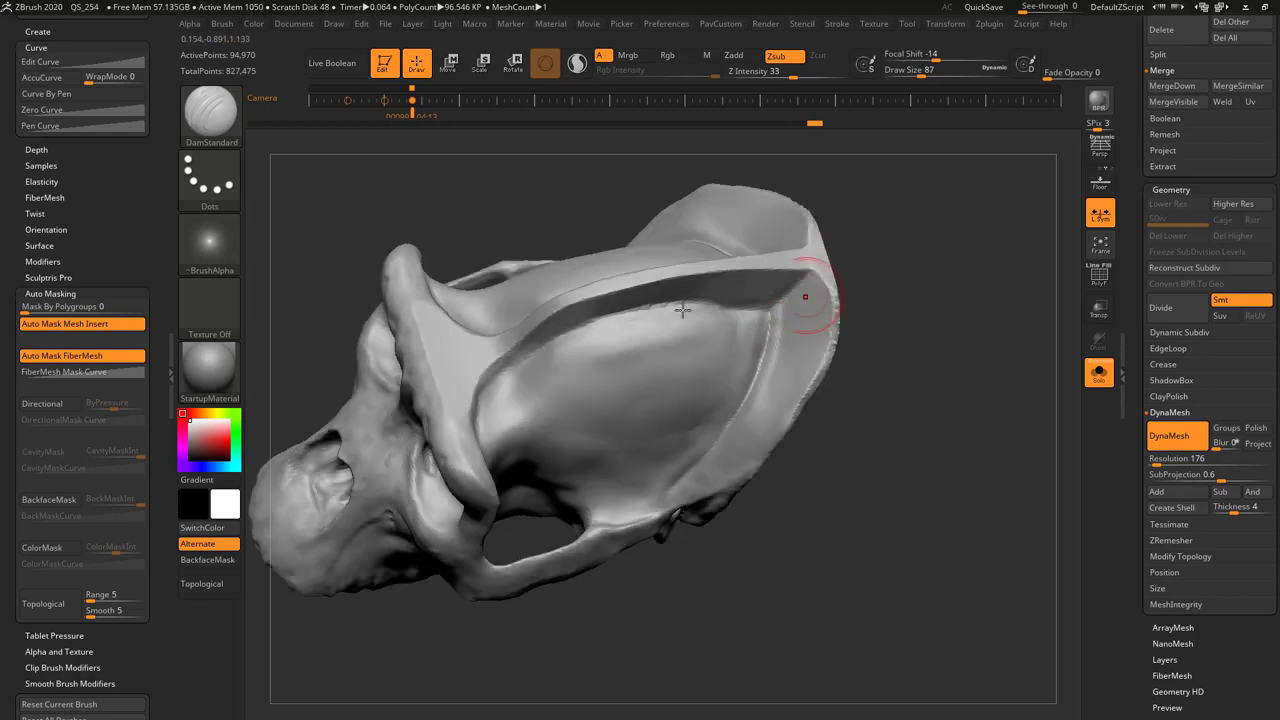
left_click_drag(899, 328, 862, 330)
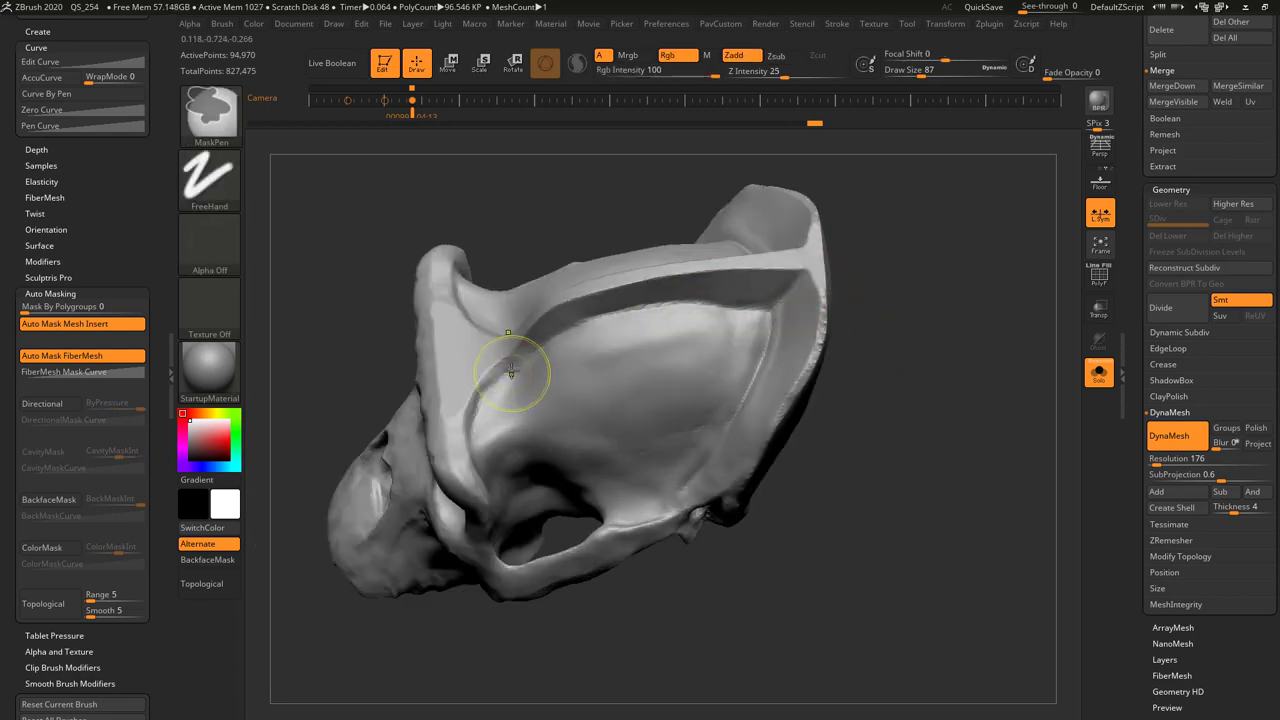
- Carve a DamStandard groove along the temple's front edge behind the eye socket
mouse_move(327, 472)
left_mouse_down()
mouse_move(374, 363)
mouse_move(547, 390)
left_mouse_up()
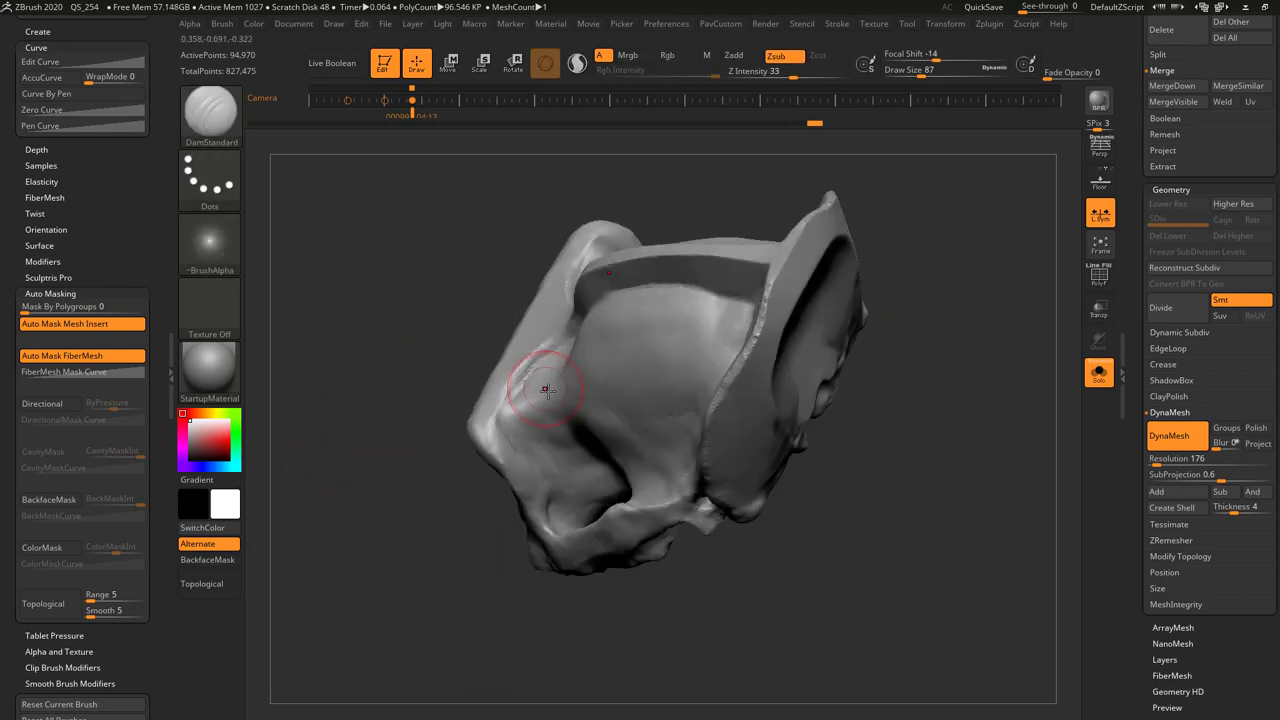
left_click_drag(437, 465, 521, 389)
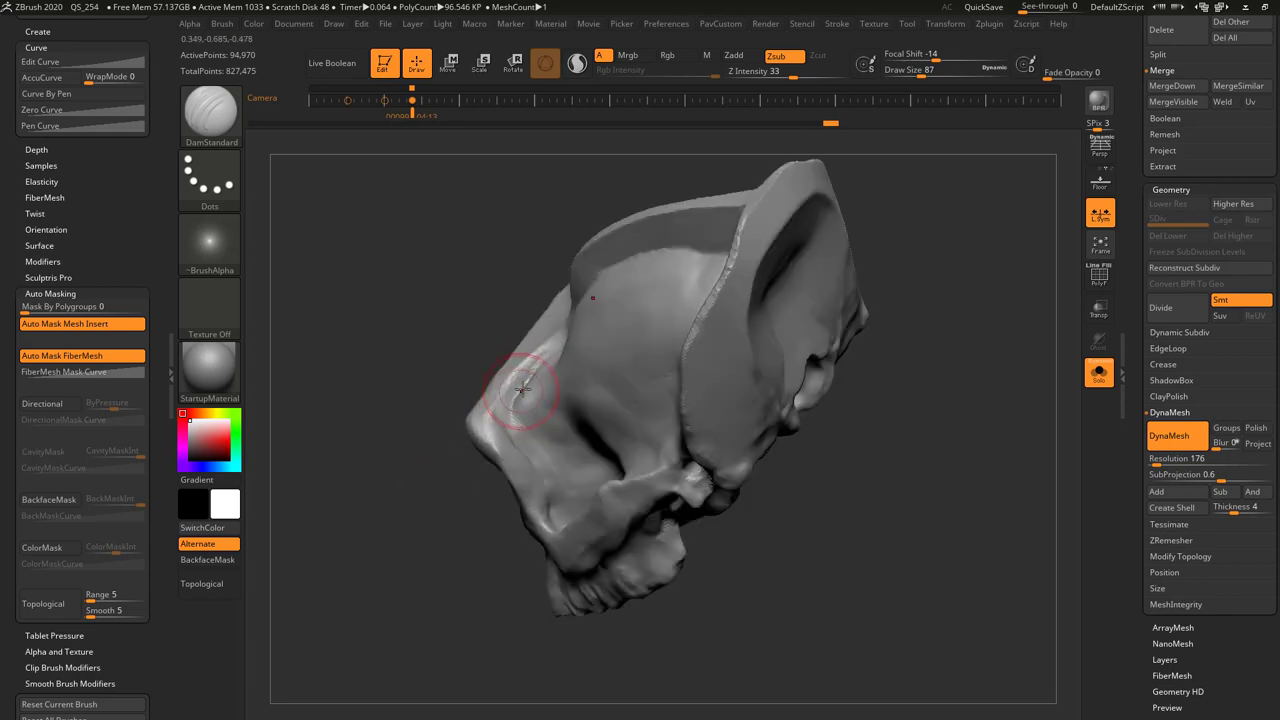
left_click_drag(434, 536, 875, 260)
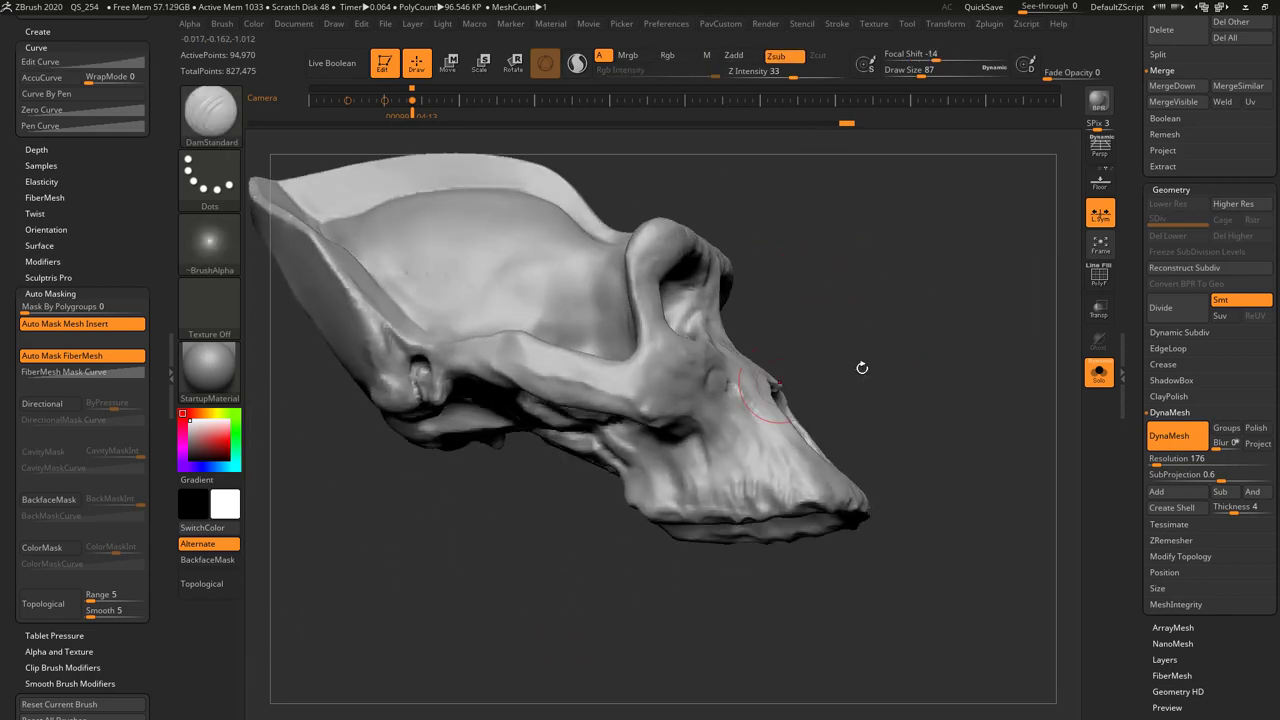
- Deepen the crease running down between the temple and the rear crest with DamStandard
left_click_drag(860, 366, 509, 366)
mouse_move(589, 331)
left_mouse_down()
mouse_move(674, 203)
mouse_move(595, 308)
left_mouse_up()
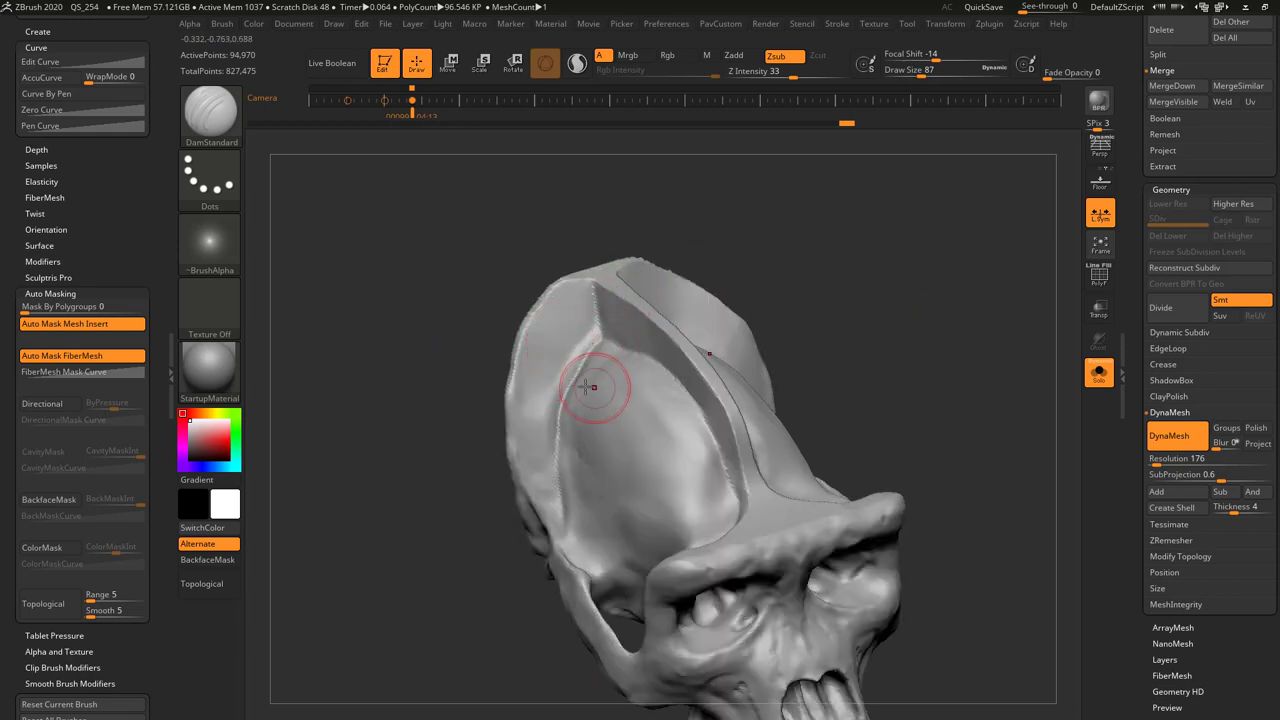
left_click_drag(590, 386, 571, 340)
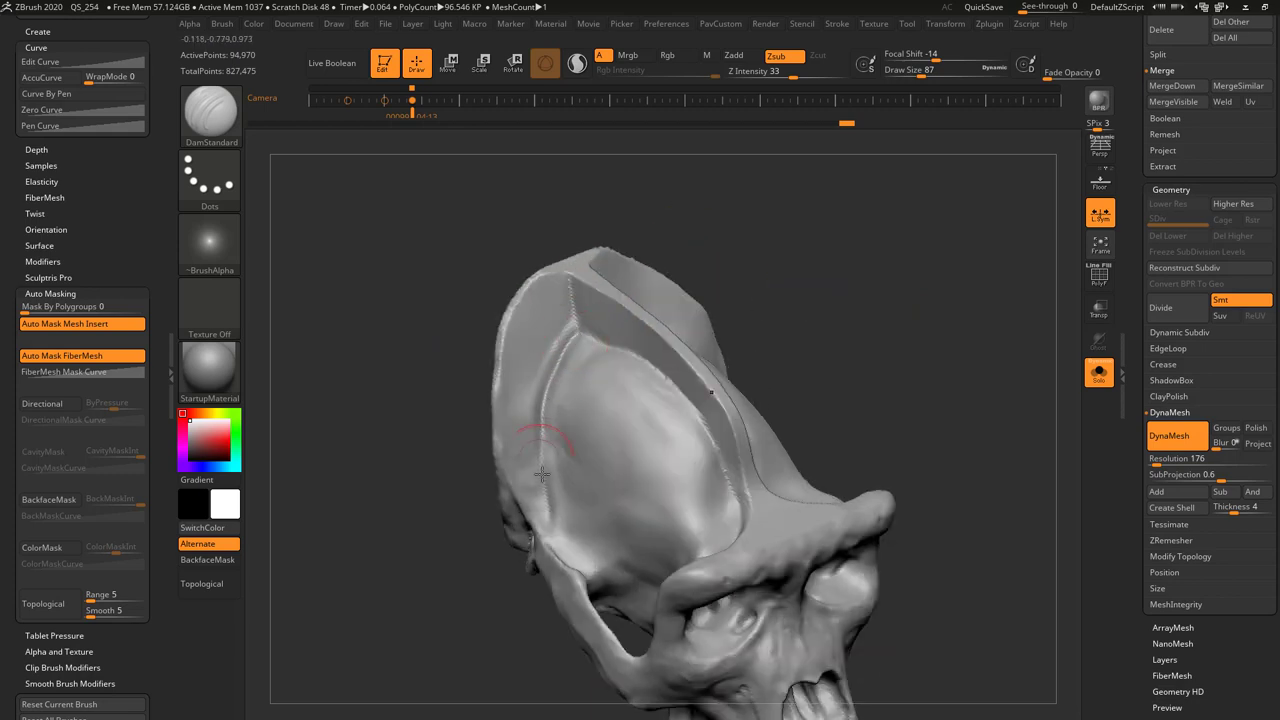
left_click_drag(540, 434, 549, 503)
- Flatten the rear crest and temple surfaces on both sides of the crease with hPolish at a draw size of 87
mouse_move(797, 318)
left_mouse_down()
mouse_move(823, 280)
mouse_move(857, 270)
mouse_move(591, 368)
left_mouse_up()
key("b")
key("h")
key("p")
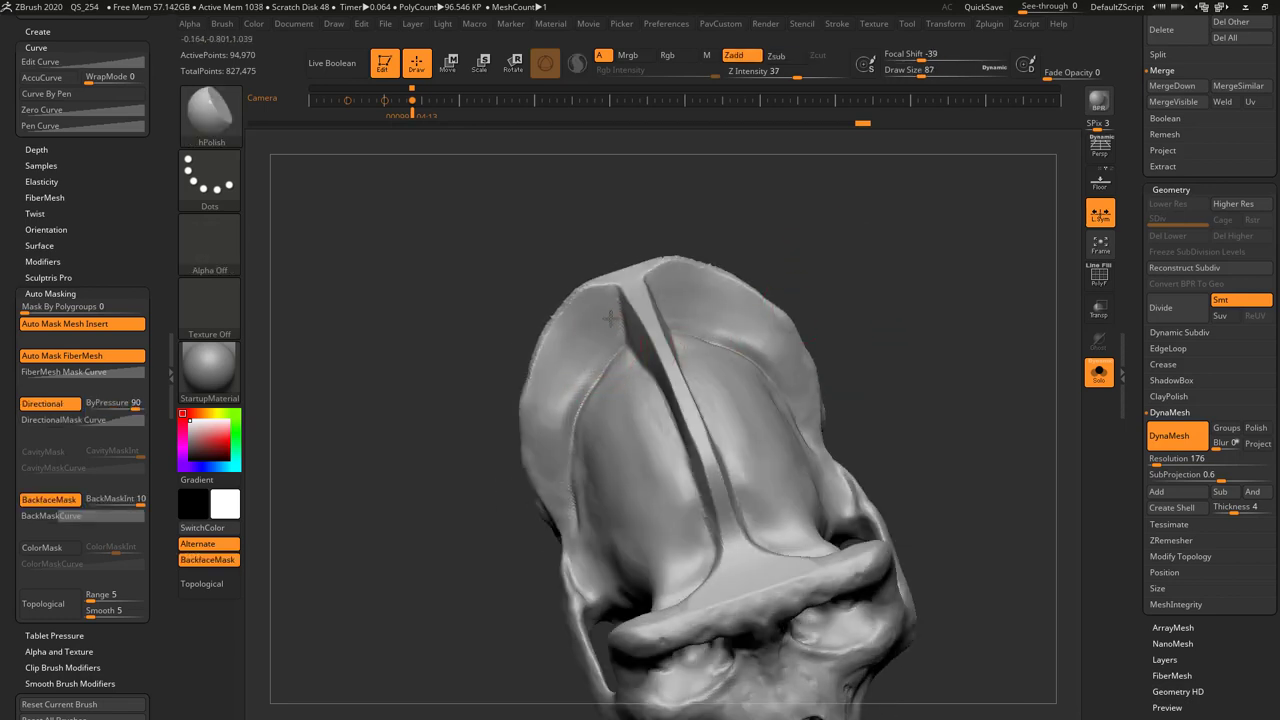
left_click_drag(518, 524, 571, 386)
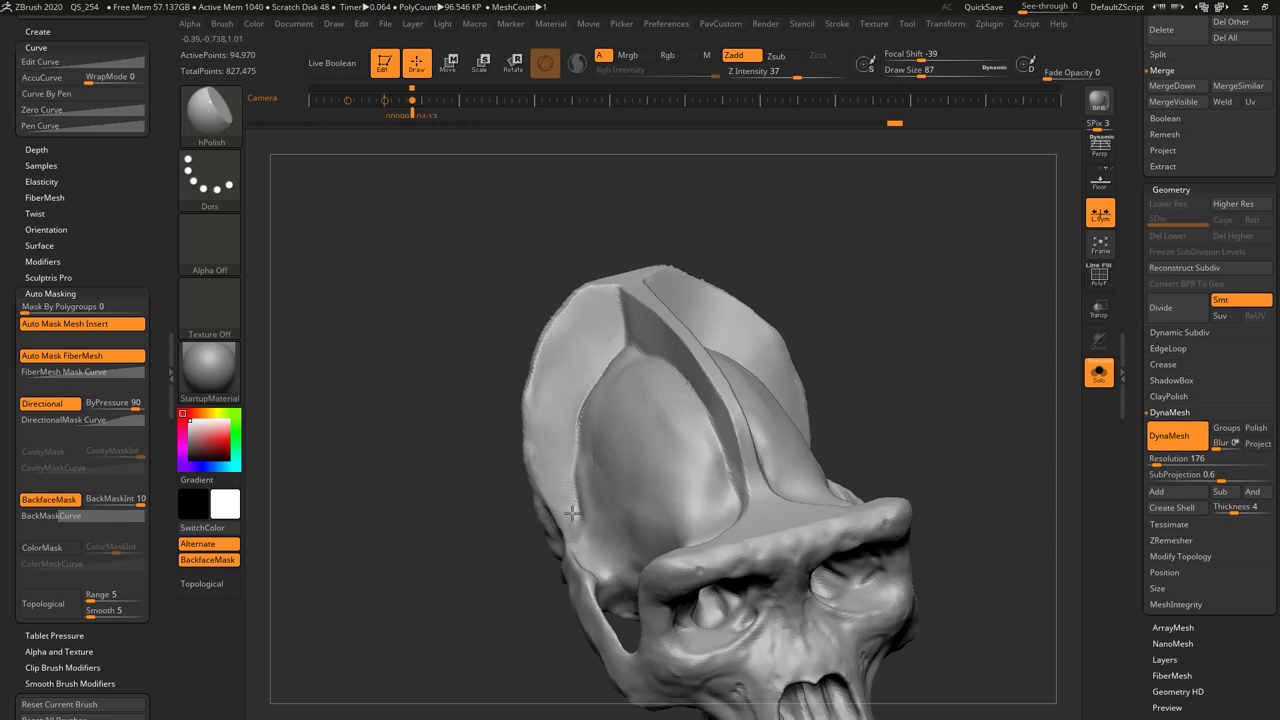
mouse_move(572, 513)
left_mouse_down()
mouse_move(597, 418)
mouse_move(645, 378)
mouse_move(637, 354)
mouse_move(943, 380)
mouse_move(666, 263)
mouse_move(612, 566)
mouse_move(736, 369)
left_mouse_up()
- Remesh the skull with DynaMesh and keep sharpening the temple's border against the crests with hPolish
left_click_drag(1030, 370, 1038, 476, "ctrl")
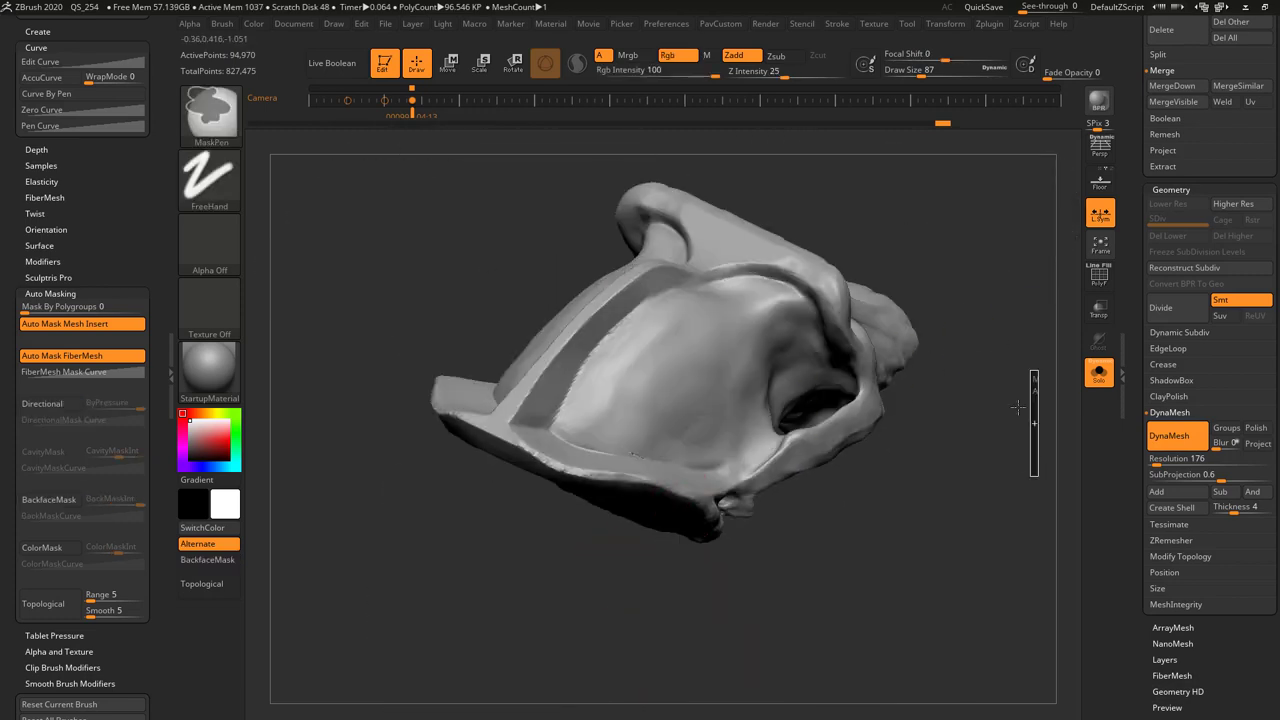
mouse_move(1018, 407)
left_mouse_down()
mouse_move(786, 286)
mouse_move(629, 357)
left_mouse_up()
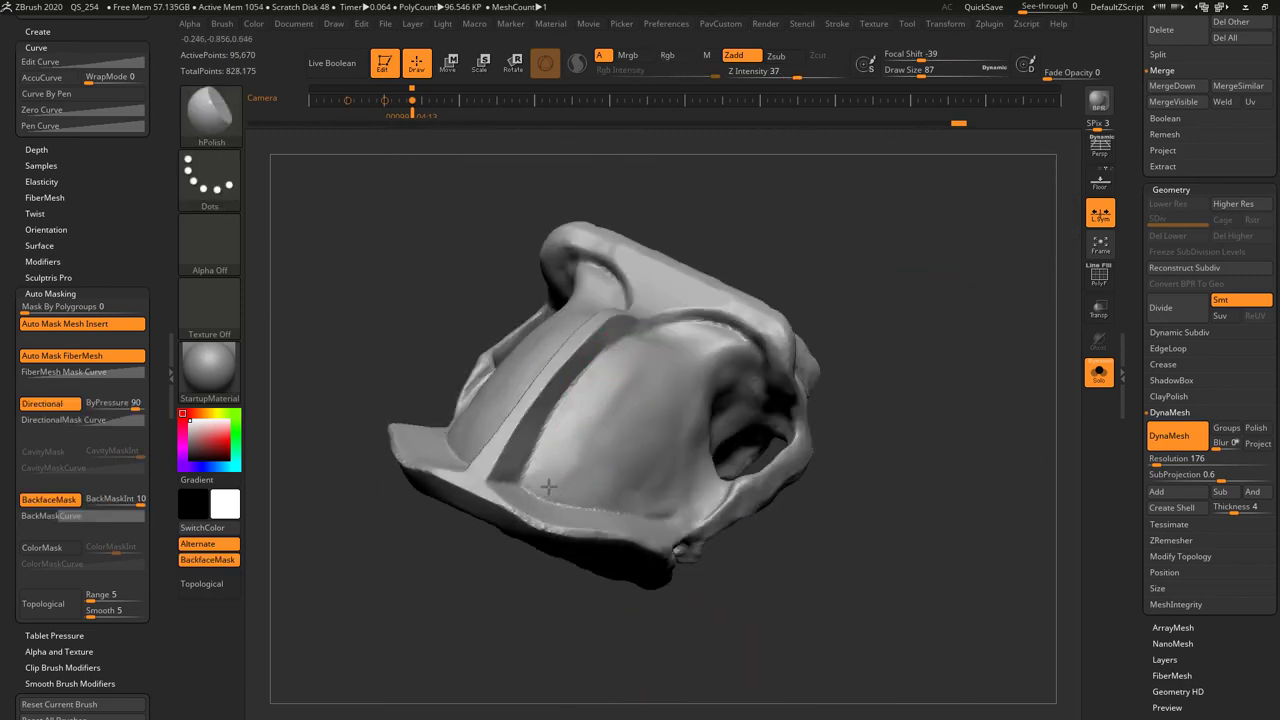
key("ctrl")
left_click_drag(966, 226, 660, 352)
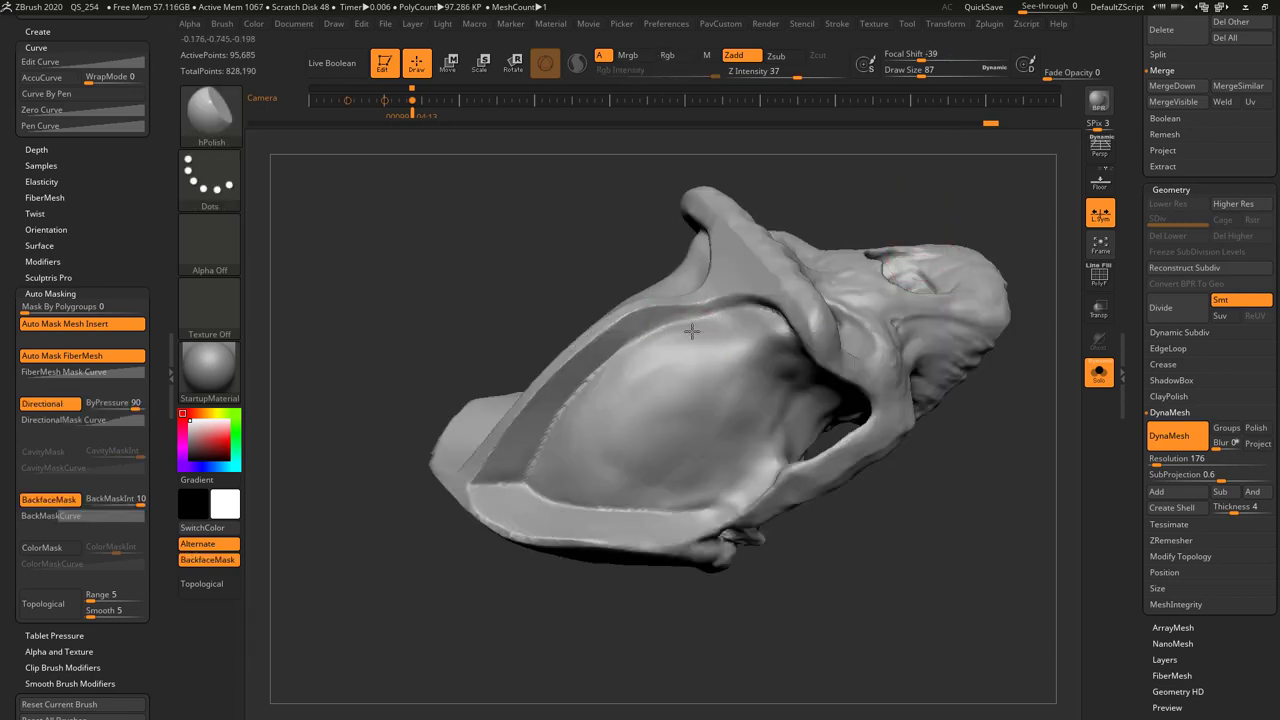
- Try filling the crease between the temple and rear crest with Clay at a draw size of 90, and smooth it
mouse_move(595, 248)
left_mouse_down()
mouse_move(796, 312)
mouse_move(666, 528)
mouse_move(935, 257)
mouse_move(929, 266)
mouse_move(900, 234)
left_mouse_up()
key("b")
key("c")
key("l")
key("s")
key("Return")
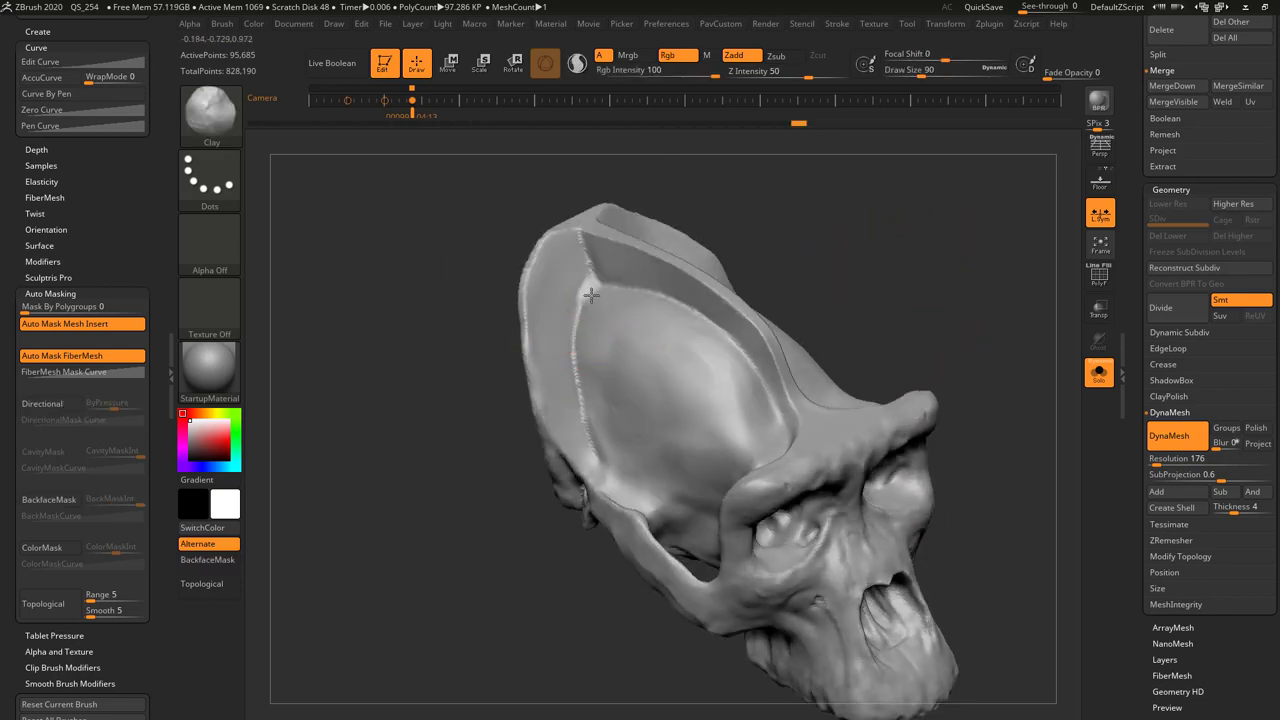
left_click_drag(575, 312, 598, 448)
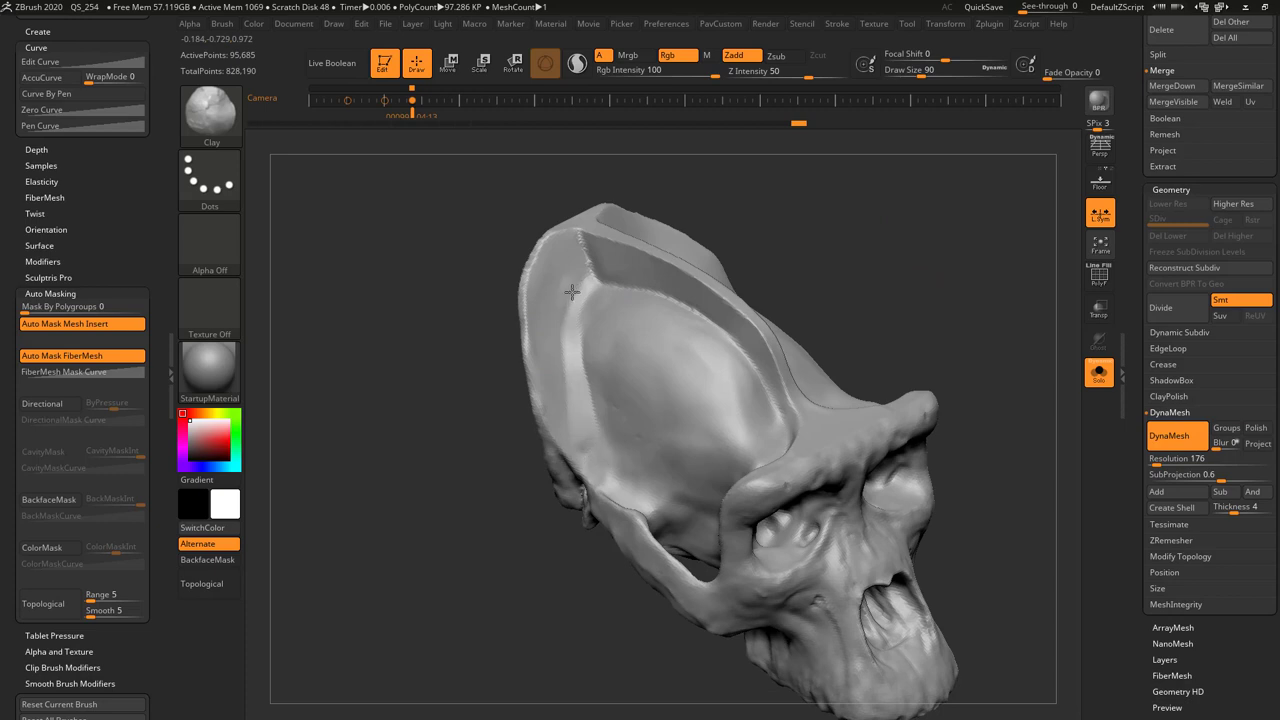
left_click_drag(572, 283, 589, 437)
left_click_drag(594, 299, 578, 295, "shift")
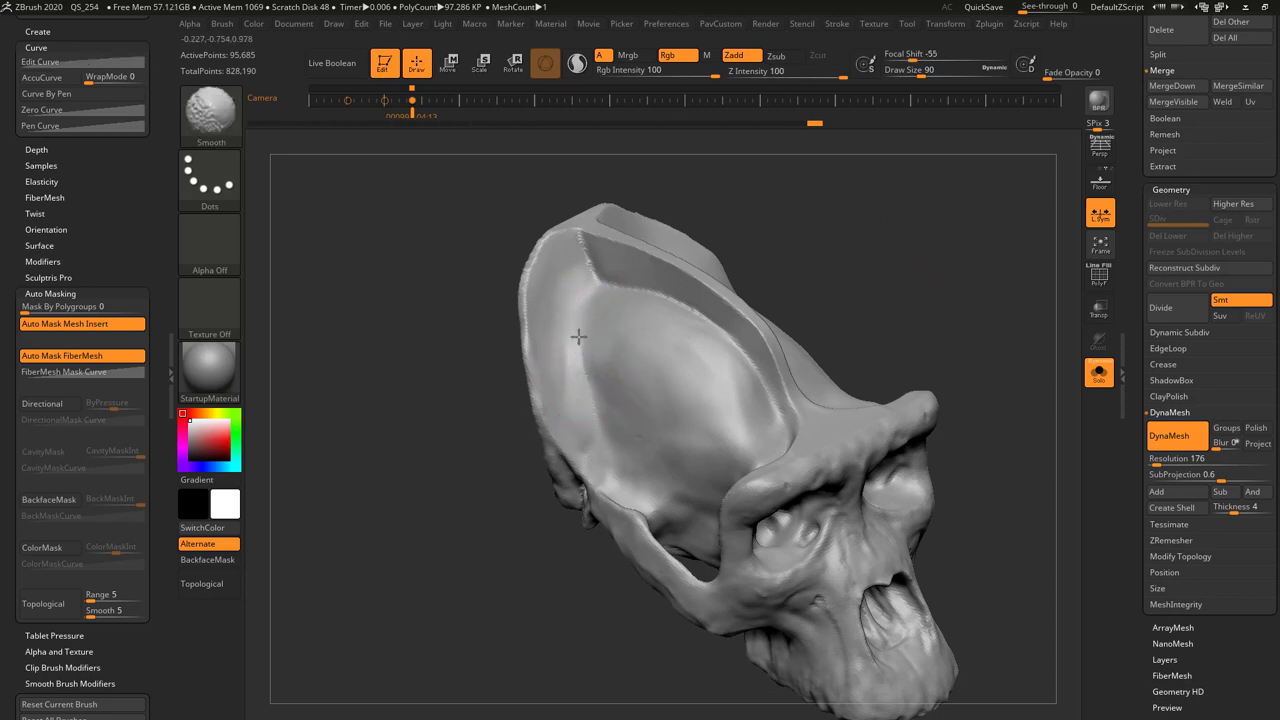
- Undo the Clay fill and step the undo history back to the skull with the softer crease around the temple
mouse_move(848, 279)
left_mouse_down()
mouse_move(834, 263)
mouse_move(877, 285)
mouse_move(797, 166)
left_mouse_up()
key("ctrl+z")
key("ctrl+z")
key("ctrl+z")
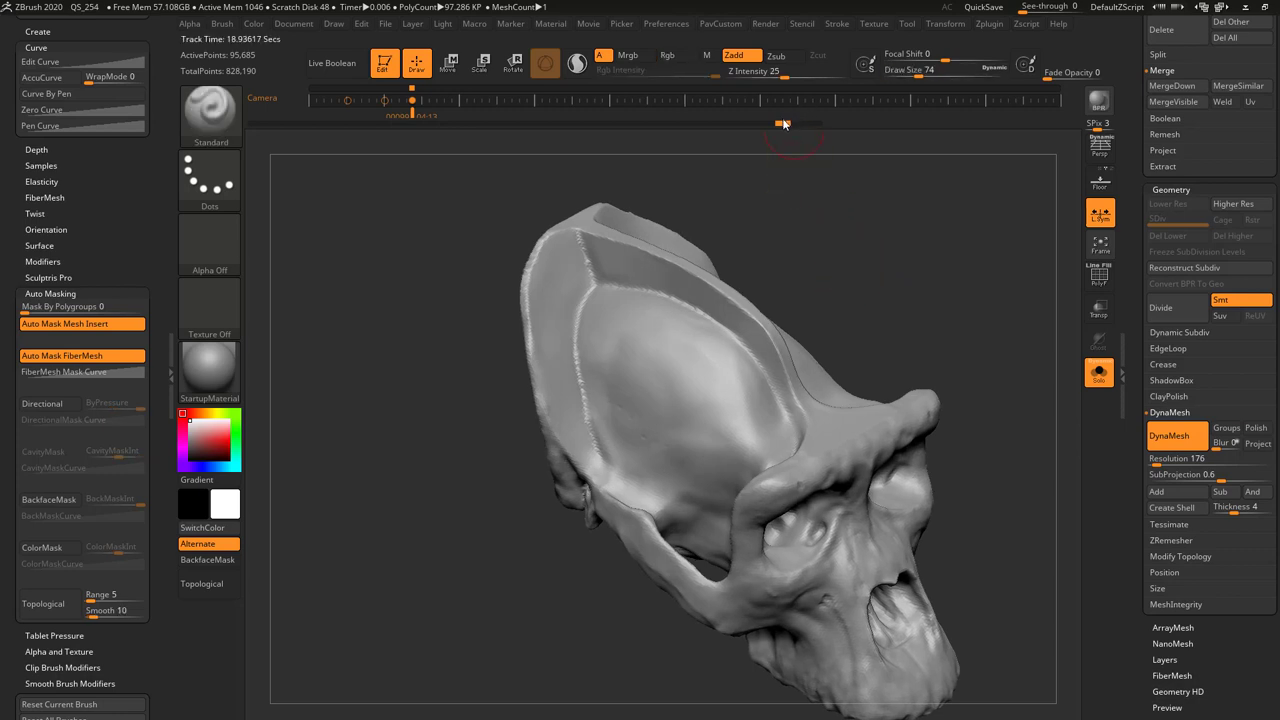
mouse_move(783, 123)
left_mouse_down()
mouse_move(575, 141)
mouse_move(620, 140)
mouse_move(592, 140)
left_mouse_up()
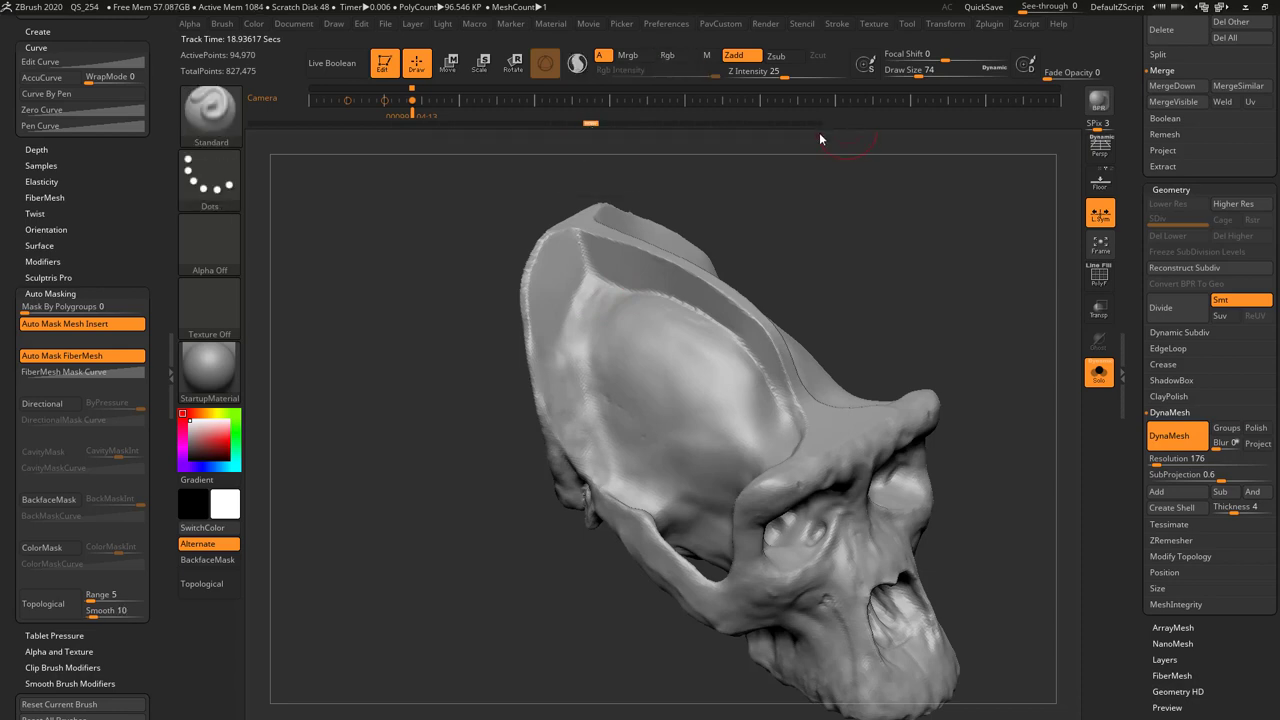
- Restore the temple and rear crest from the marked history state with HistoryRecall at a draw size of 74, and remesh the skull with DynaMesh
left_click_drag(814, 157, 857, 216)
key("b")
key("h")
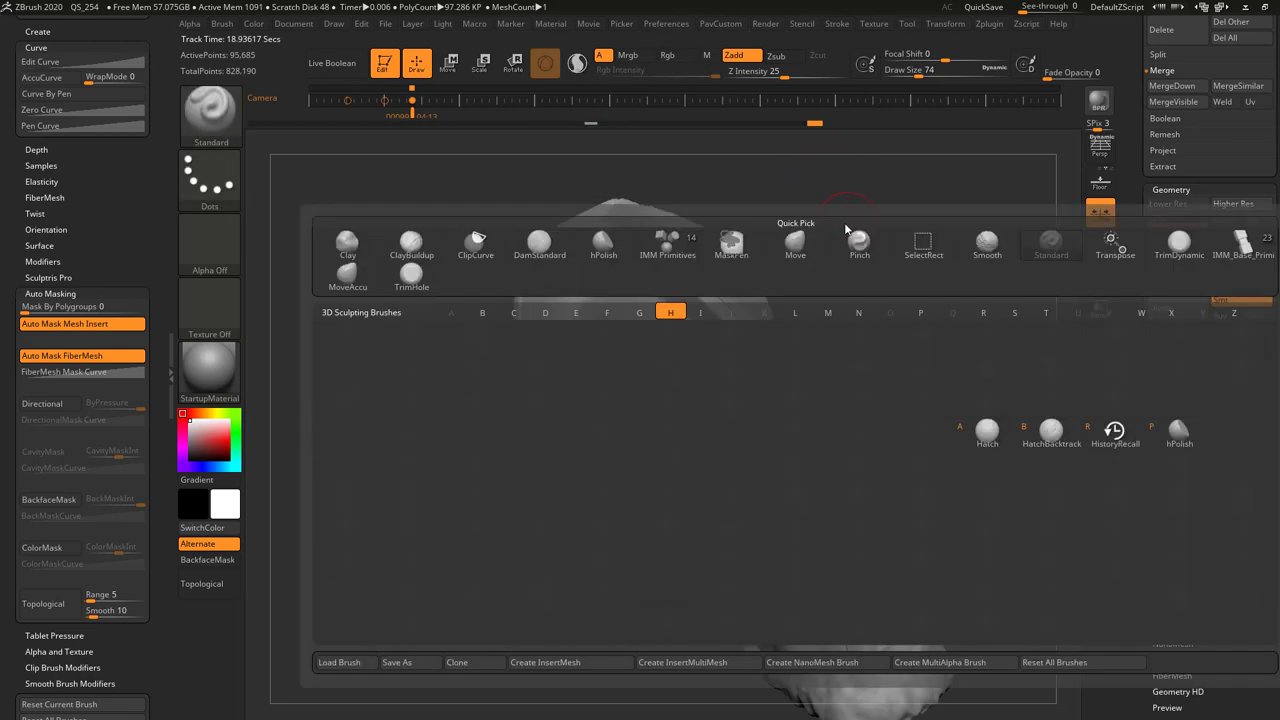
left_click(1112, 434)
left_click_drag(935, 340, 585, 289)
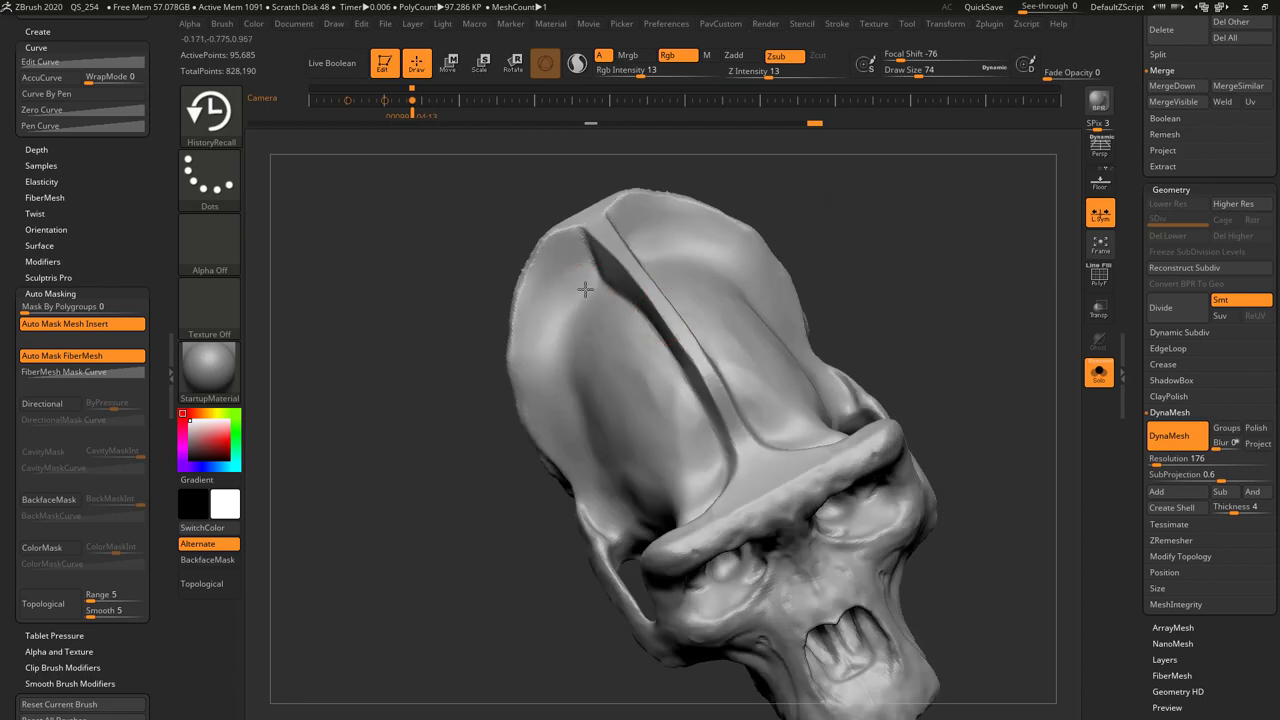
left_click_drag(461, 340, 570, 306)
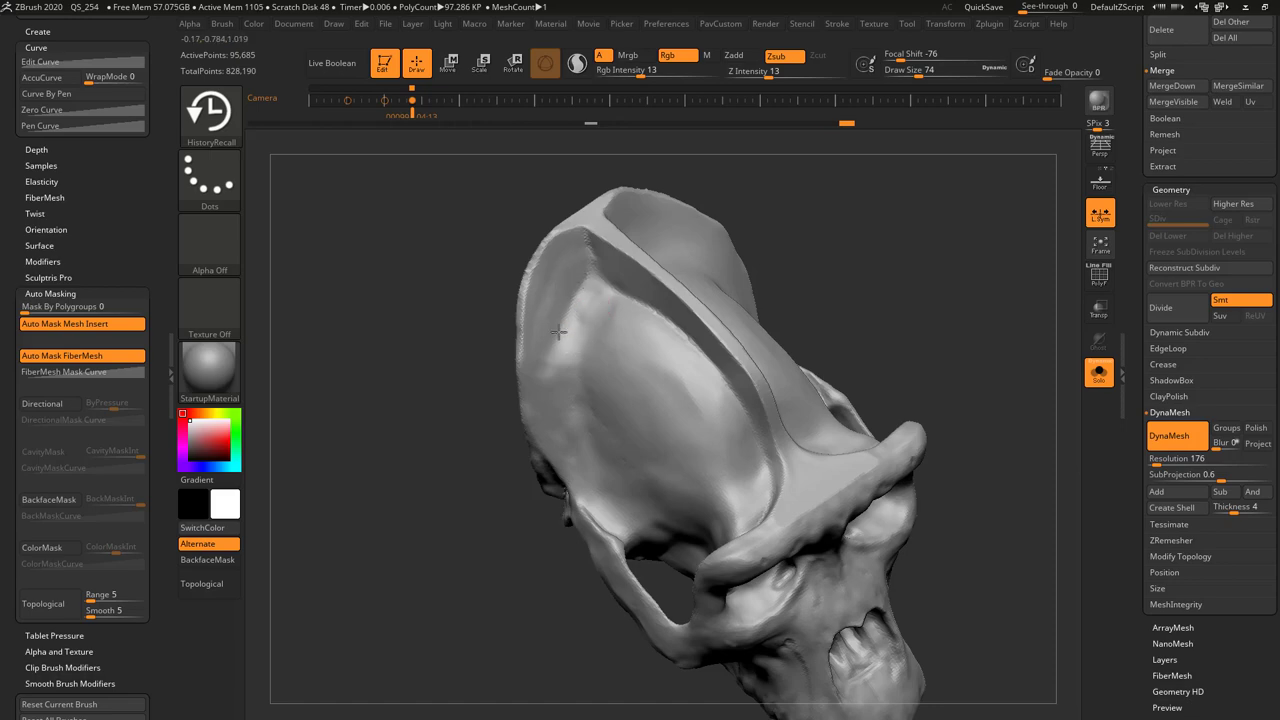
mouse_move(1005, 268)
left_mouse_down()
mouse_move(961, 257)
mouse_move(1005, 262)
left_mouse_up()
left_click_drag(872, 252, 780, 340)
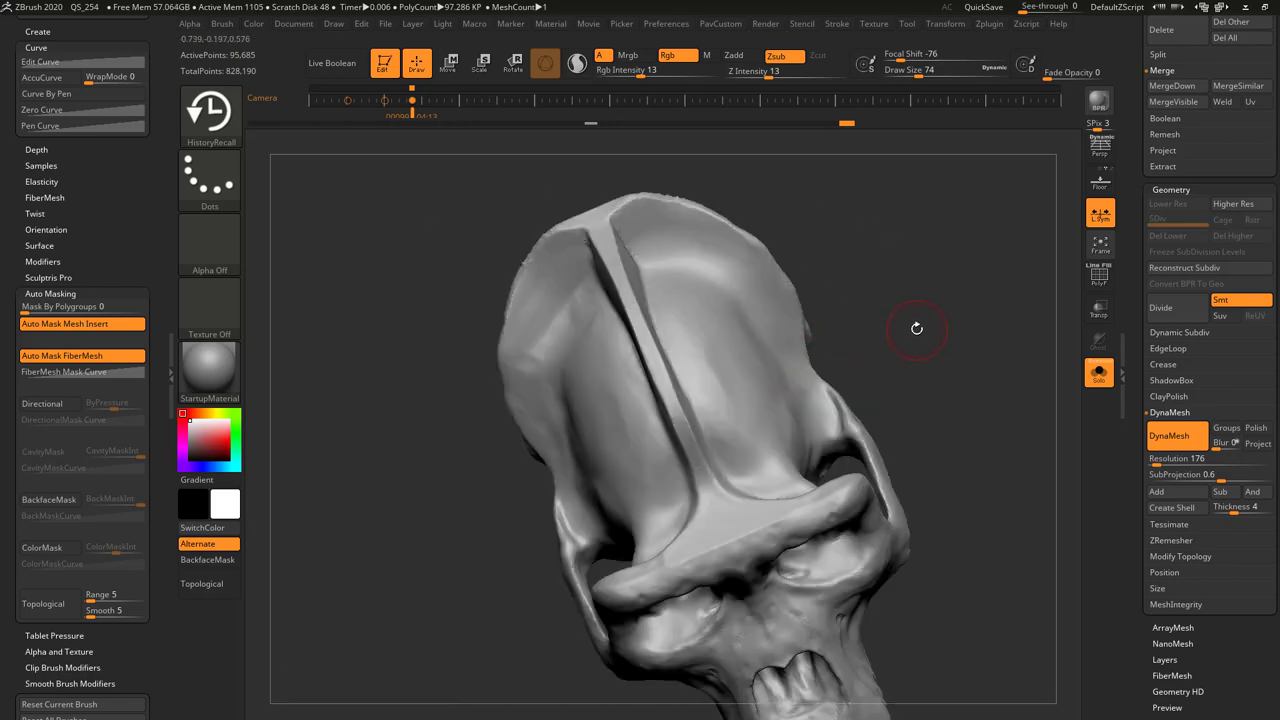
key("3")
left_click(880, 298)
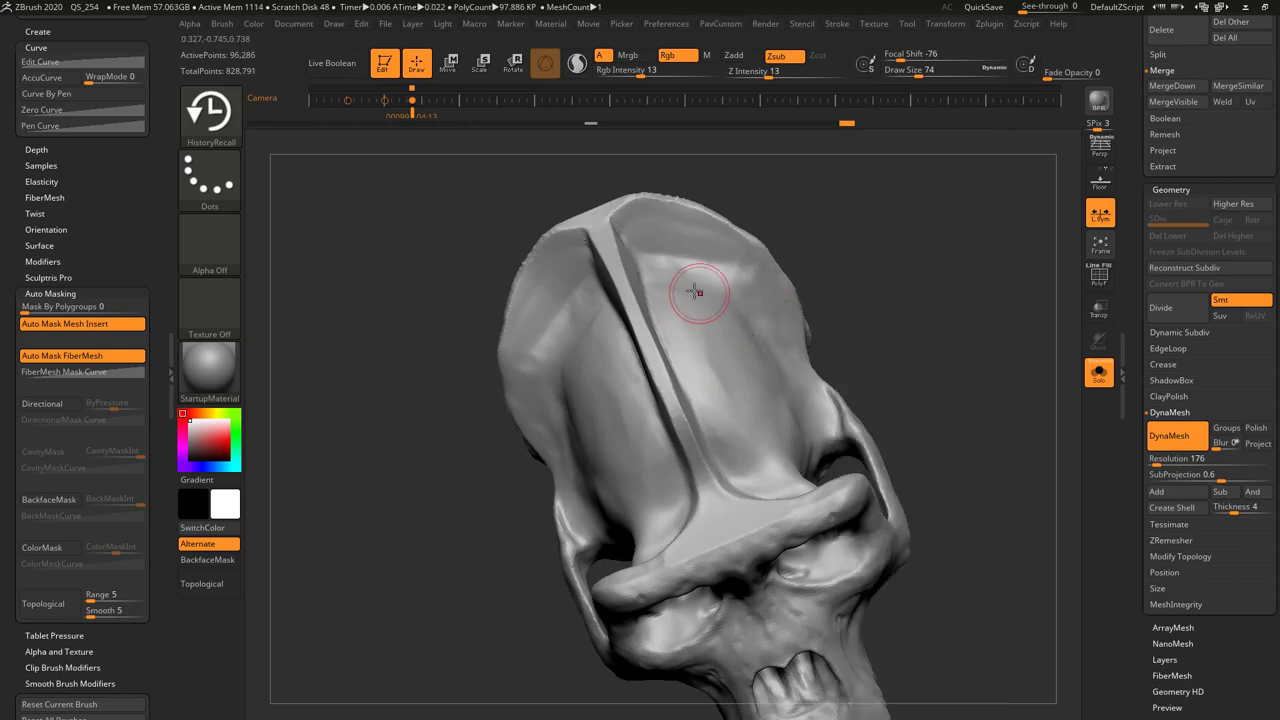
- Carve a sharp crease along the border between the temple and the rear crest with DamStandard at a draw size of 74
mouse_move(820, 220)
left_mouse_down()
mouse_move(877, 180)
mouse_move(809, 200)
mouse_move(837, 231)
mouse_move(826, 238)
left_mouse_up()
key("b")
key("d")
key("s")
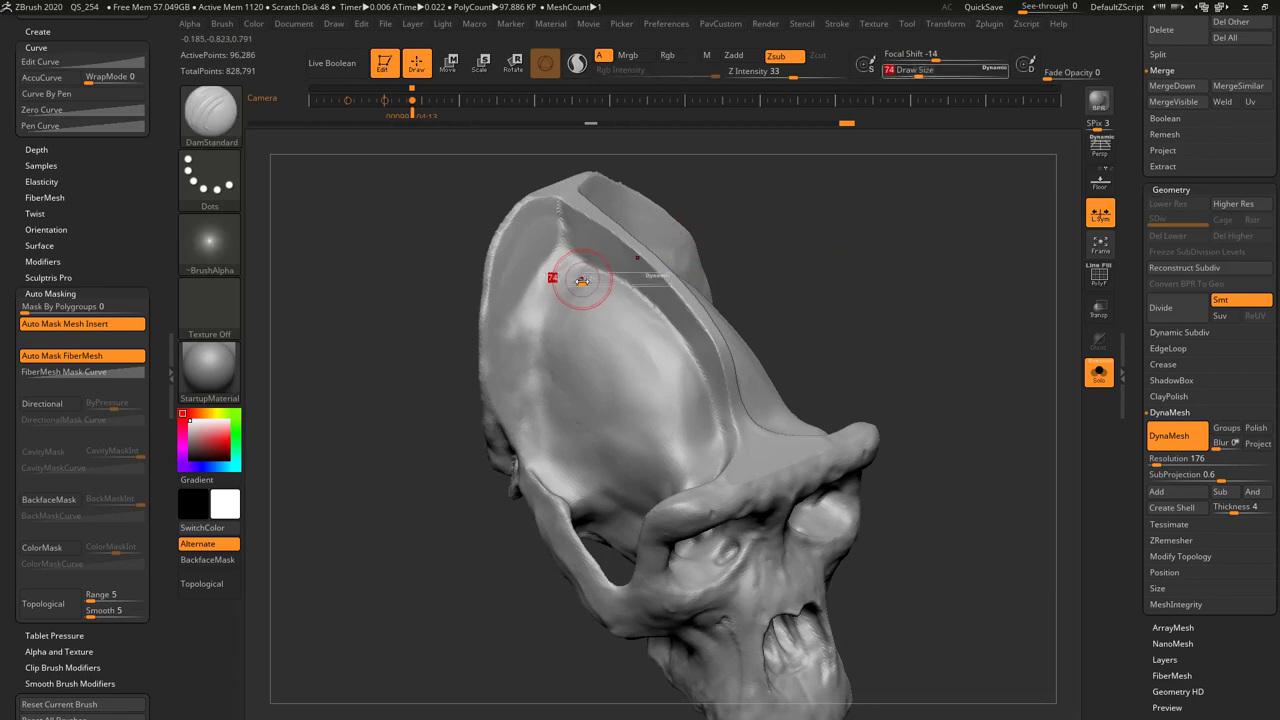
mouse_move(564, 252)
left_mouse_down()
mouse_move(540, 303)
mouse_move(538, 432)
left_mouse_up()
mouse_move(789, 269)
left_mouse_down()
mouse_move(800, 246)
mouse_move(788, 224)
mouse_move(737, 211)
left_mouse_up()
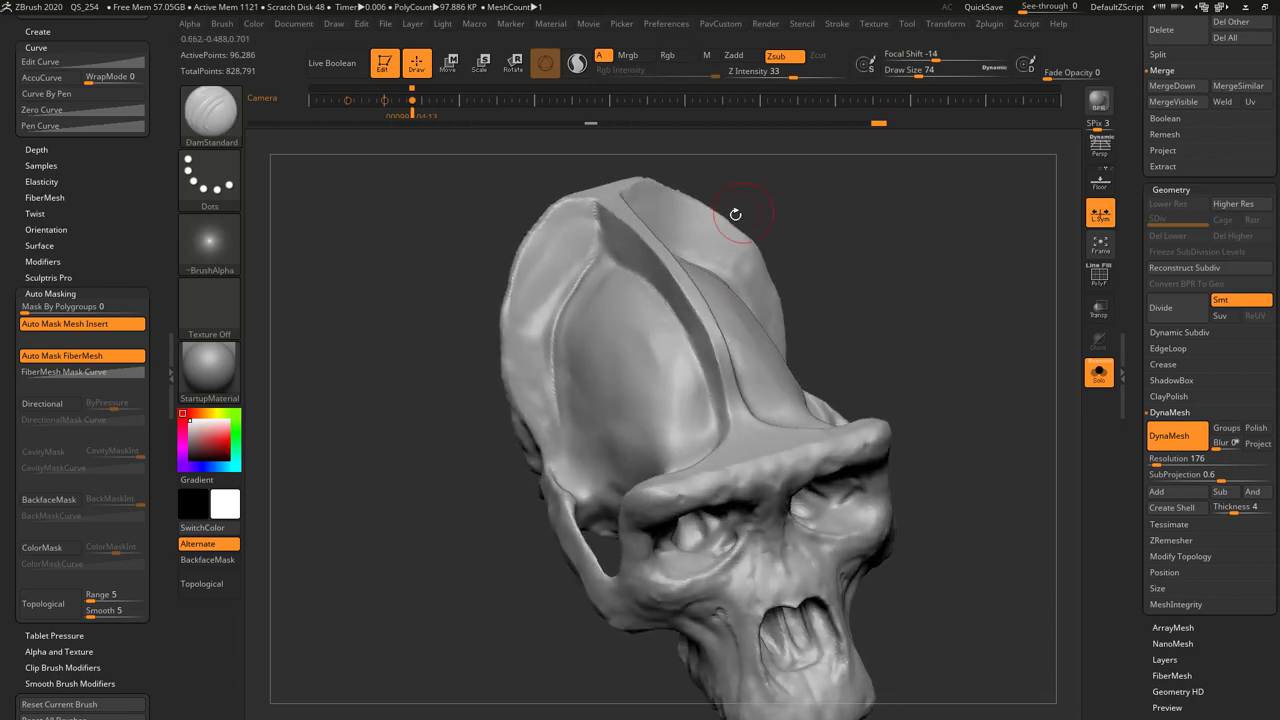
- Build up the rear crest's surface alongside the temple crease with Clay at a draw size of 74
key("b")
key("c")
key("l")
left_click_drag(502, 424, 538, 402)
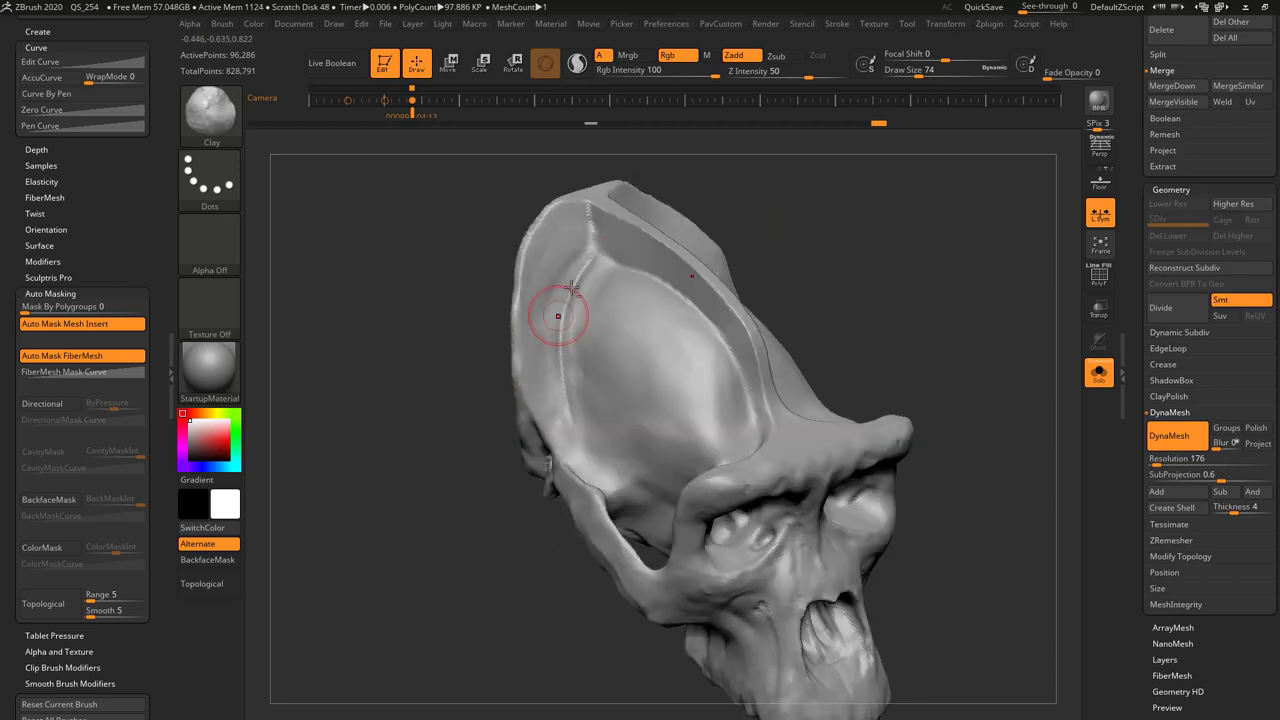
mouse_move(573, 254)
left_mouse_down()
mouse_move(546, 409)
mouse_move(545, 390)
left_mouse_up()
left_click_drag(651, 193, 626, 187)
left_click_drag(537, 304, 541, 346)
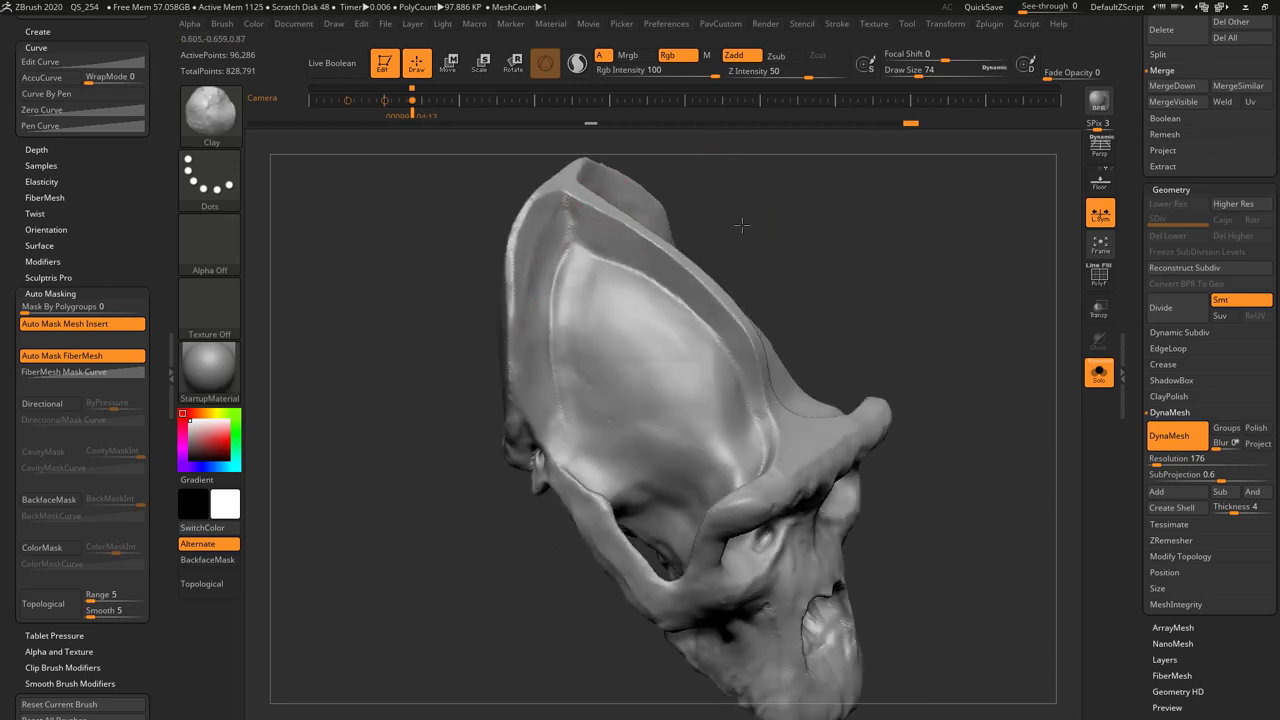
- Reshape the rear crest beside the temple with the Move brush at a draw size of 154
mouse_move(743, 223)
left_mouse_down()
mouse_move(748, 206)
mouse_move(745, 235)
left_mouse_up()
key("s")
left_click(573, 318)
key("b")
key("m")
key("v")
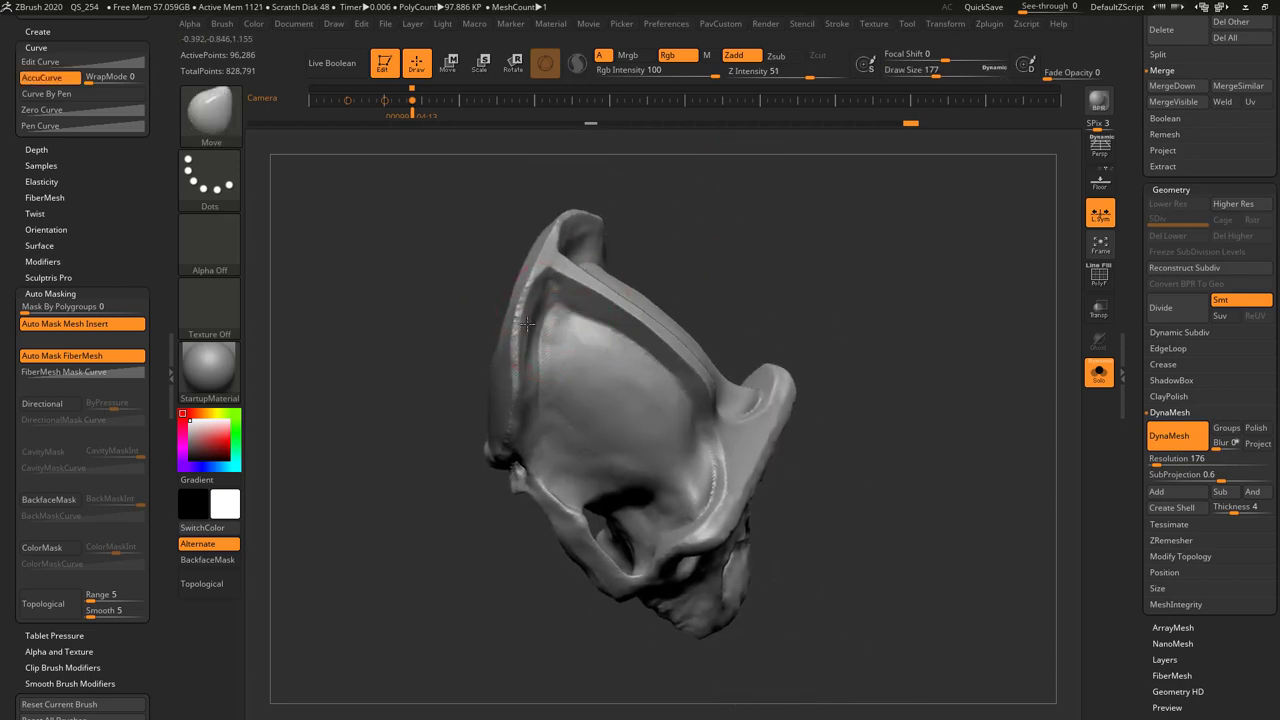
key("s")
left_click(525, 321)
right_click_drag(645, 278, 642, 307)
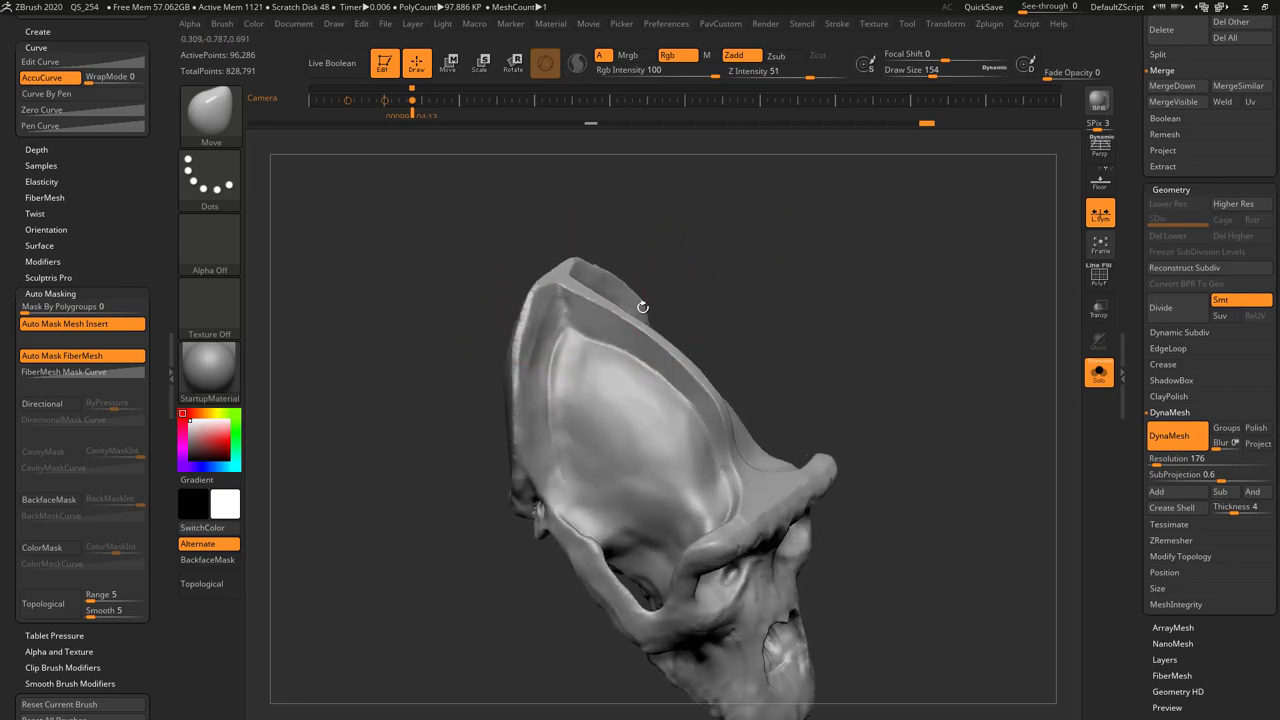
- Flatten the outer face of the rear crest with hPolish at a draw size of 140
mouse_move(463, 447)
right_mouse_down("shift")
mouse_move(508, 403)
mouse_move(577, 380)
right_mouse_up("shift")
key("b")
key("h")
key("p")
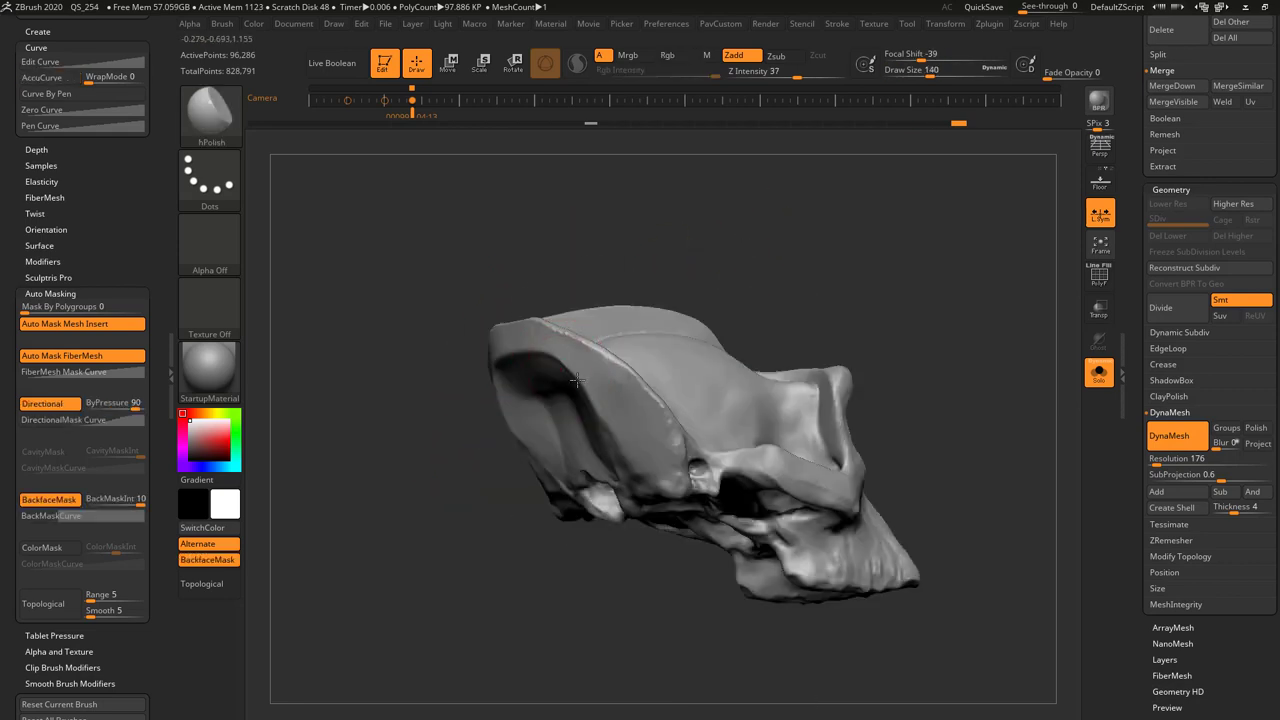